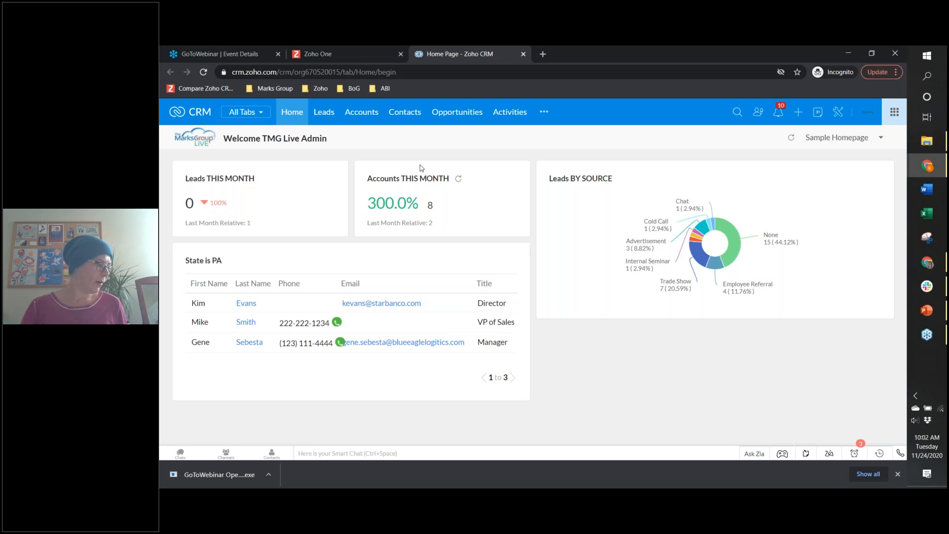
- Open the Leads module's "test layout" for editing from the CRM setup's Modules and Fields
{"action": "left_click", "coordinate": [839, 115]}
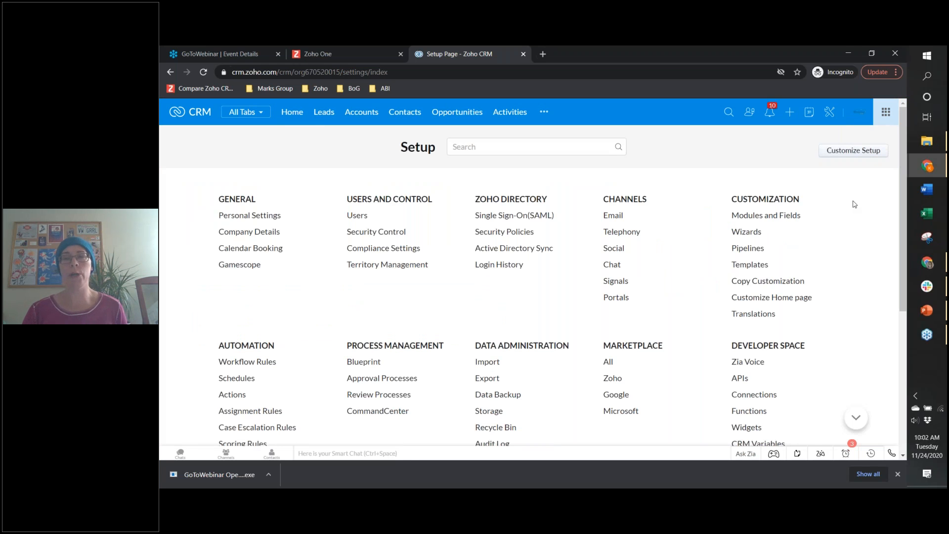
{"action": "left_click", "coordinate": [783, 219]}
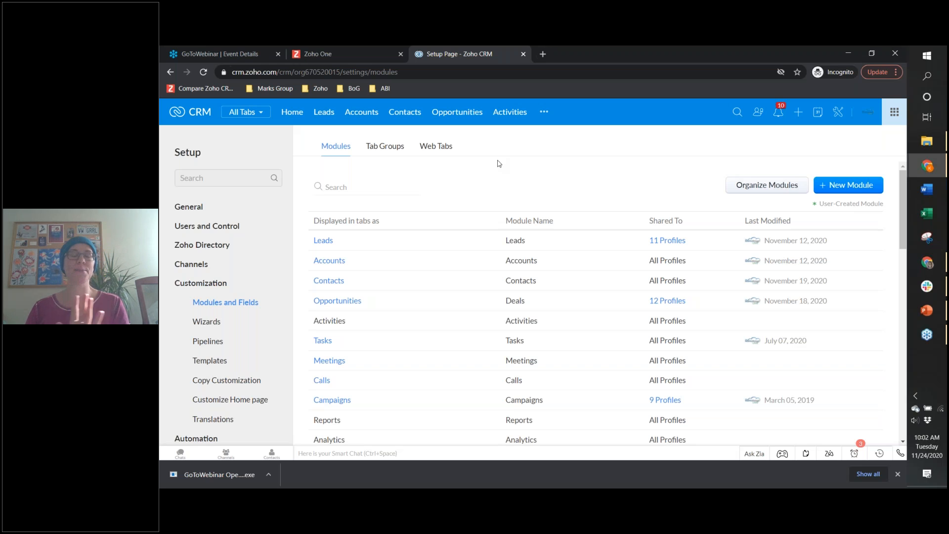
{"action": "left_click", "coordinate": [347, 241]}
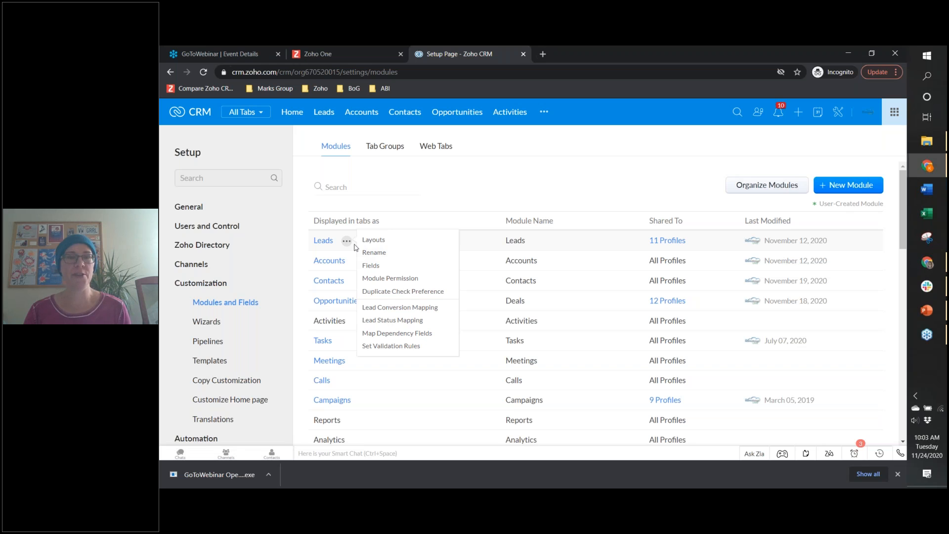
{"action": "left_click", "coordinate": [427, 333]}
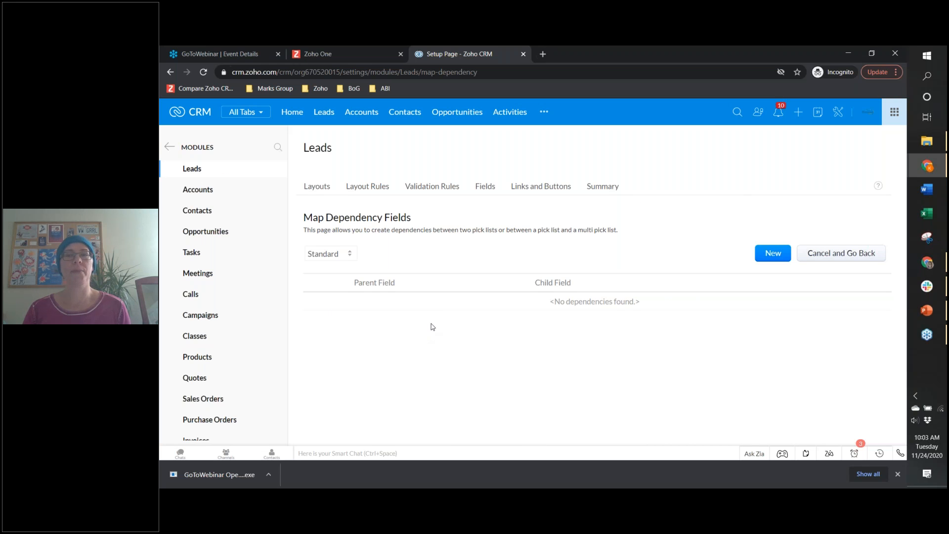
{"action": "left_click", "coordinate": [316, 187]}
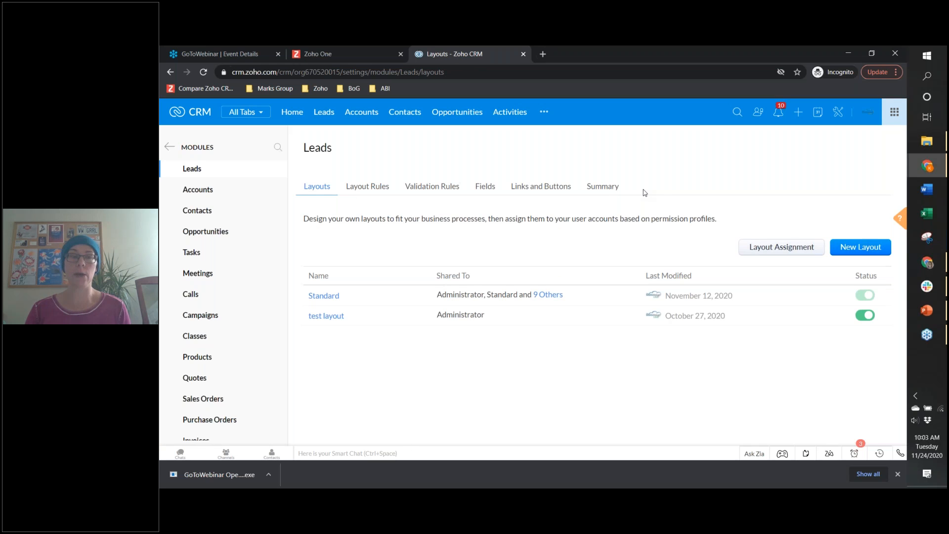
{"action": "left_click", "coordinate": [322, 317]}
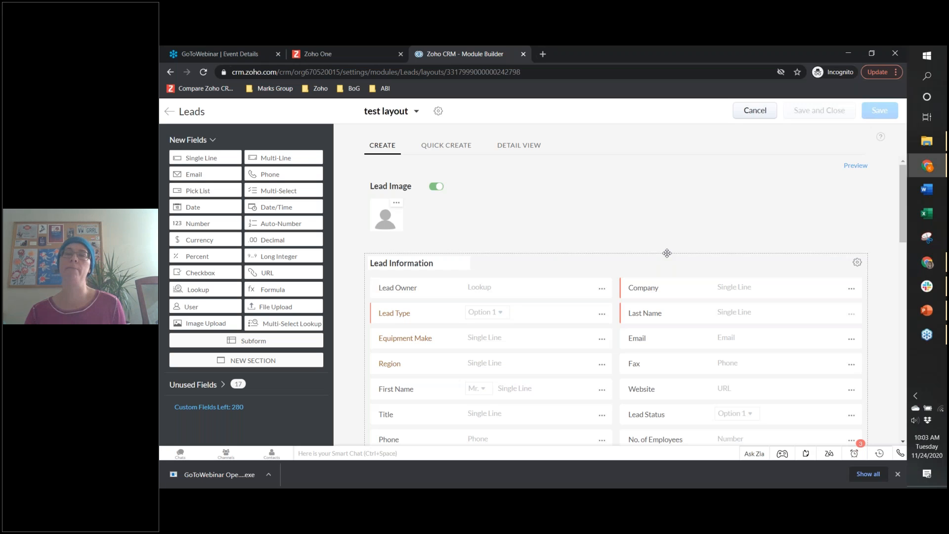
- Add a pick list field labelled "Service Interested in" below Currency in the Lead Information section
{"action": "scroll", "coordinate": [536, 198], "scroll_direction": "down", "scroll_amount": 3}
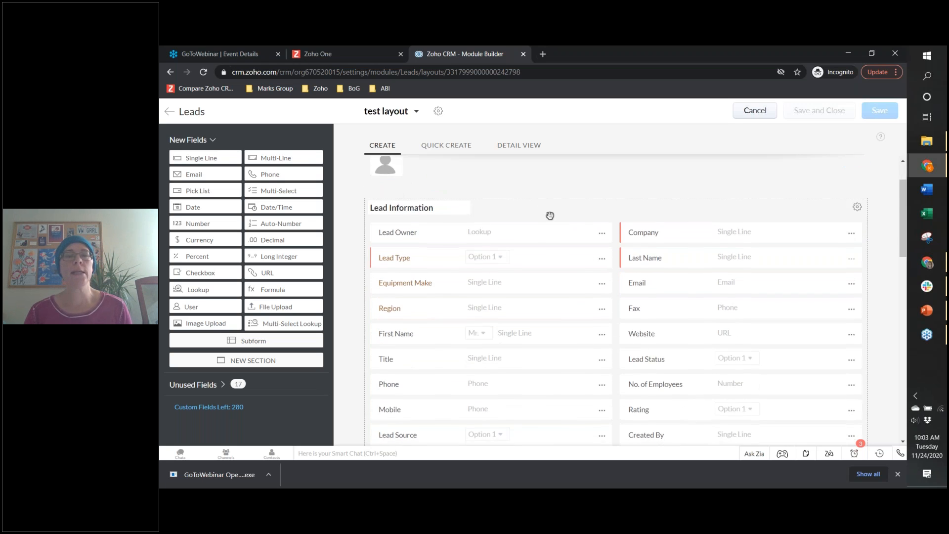
{"action": "scroll", "coordinate": [561, 231], "scroll_direction": "down", "scroll_amount": 3}
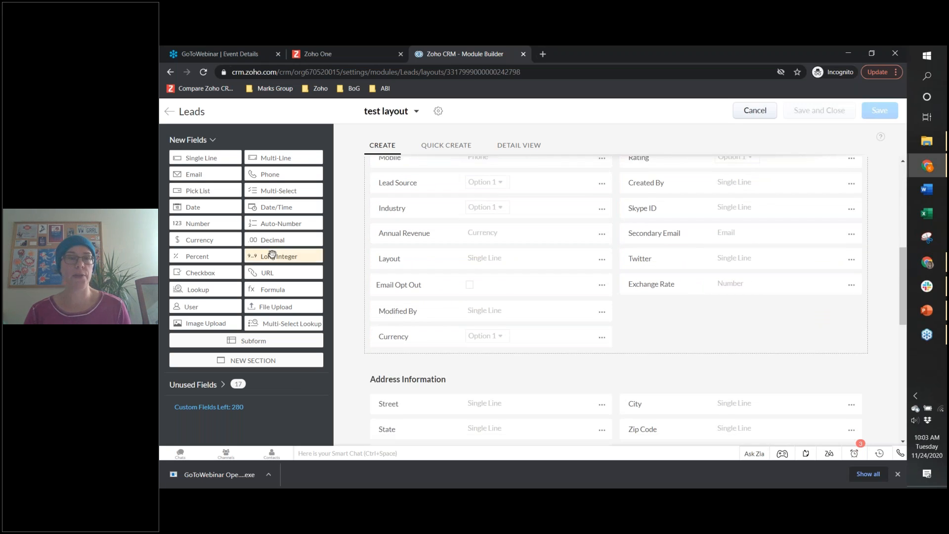
{"action": "left_click_drag", "start_coordinate": [195, 192], "coordinate": [475, 370]}
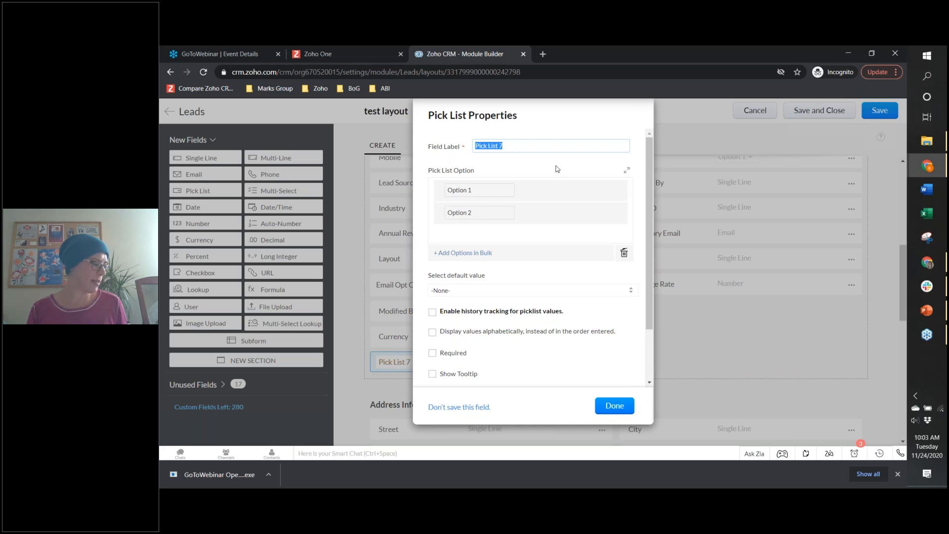
{"action": "type", "text": "Service Inter"}
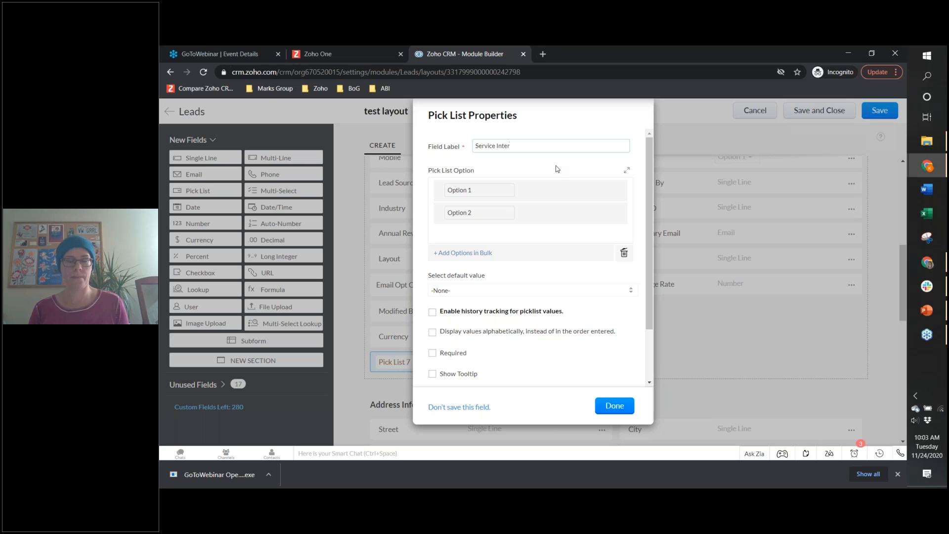
{"action": "type", "text": "ested in"}
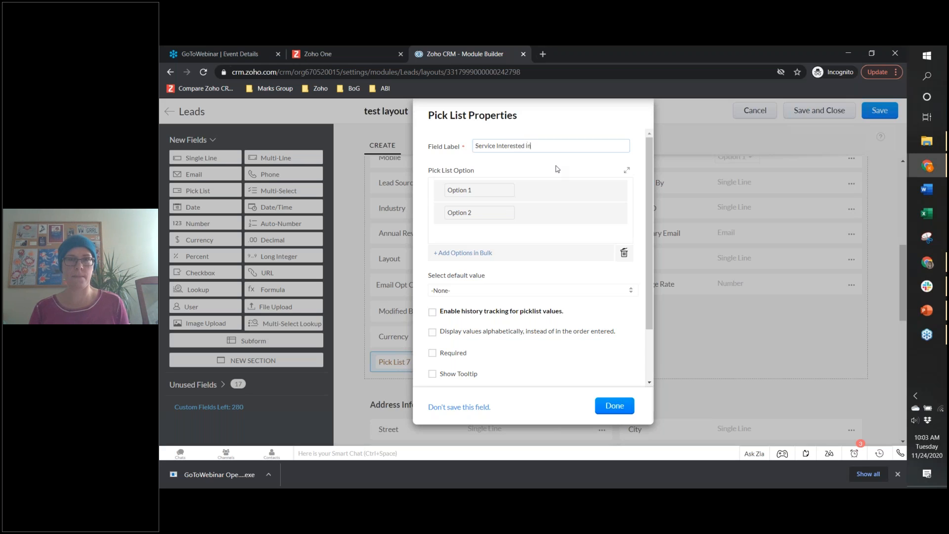
- Replace the first option of the Service Interested in pick list with "Social Media"
{"action": "left_click", "coordinate": [489, 194]}
{"action": "key", "text": "BackSpace"}
{"action": "key", "text": "BackSpace"}
{"action": "key", "text": "BackSpace"}
{"action": "key", "text": "BackSpace"}
{"action": "key", "text": "BackSpace"}
{"action": "key", "text": "BackSpace"}
{"action": "key", "text": "BackSpace"}
{"action": "key", "text": "BackSpace"}
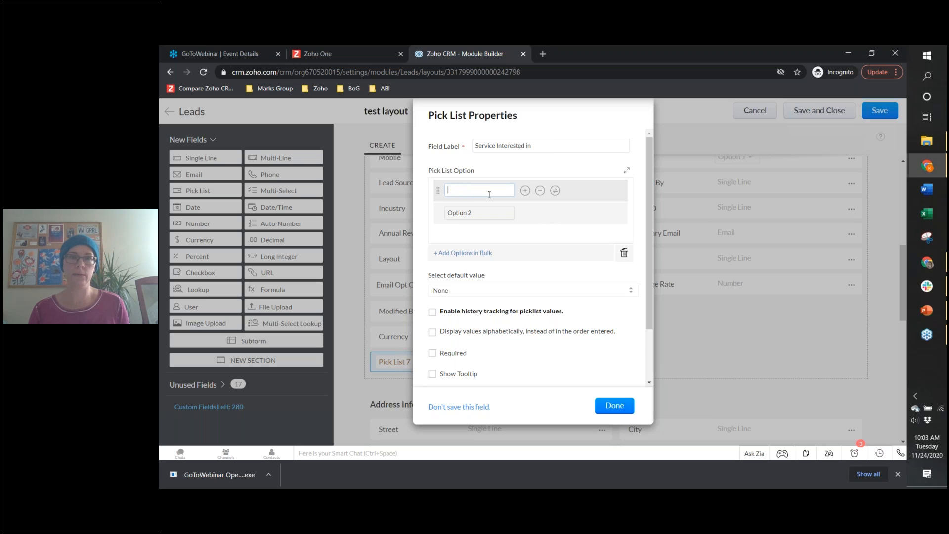
{"action": "type", "text": "Social"}
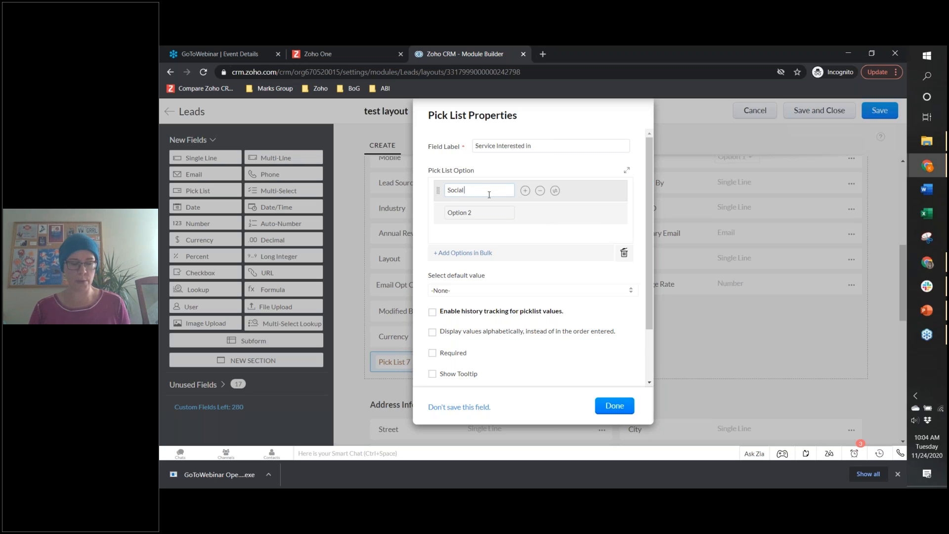
{"action": "type", "text": " Medi"}
- Set the second option to "Photography", add "Copywriting" as the third, and finish the Service Interested in field
{"action": "left_click_drag", "start_coordinate": [481, 214], "coordinate": [454, 218]}
{"action": "key", "text": "BackSpace"}
{"action": "key", "text": "BackSpace"}
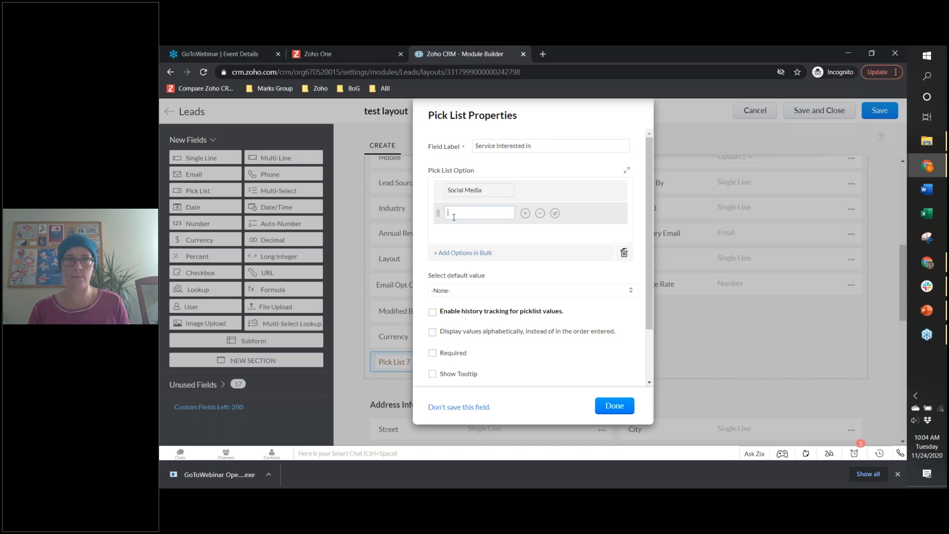
{"action": "type", "text": "Photog"}
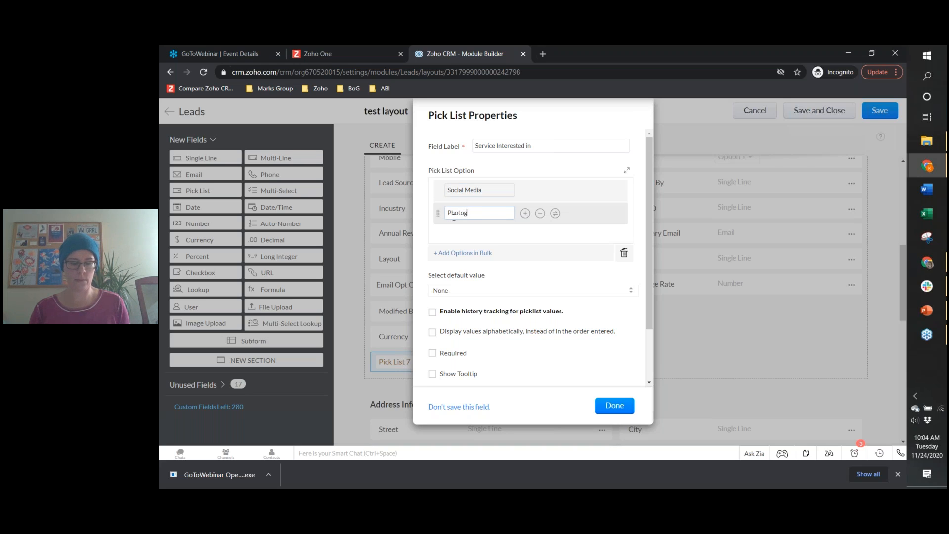
{"action": "type", "text": "raphy"}
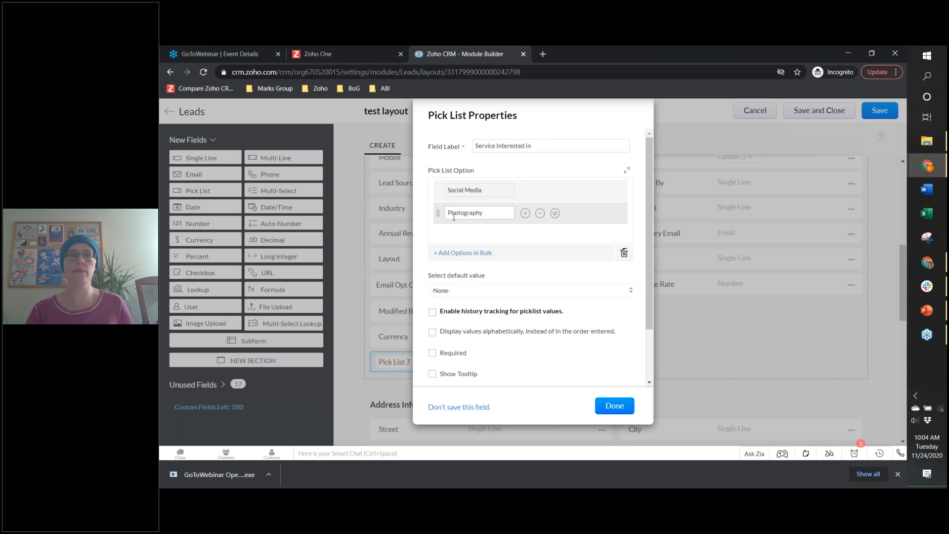
{"action": "left_click", "coordinate": [525, 214]}
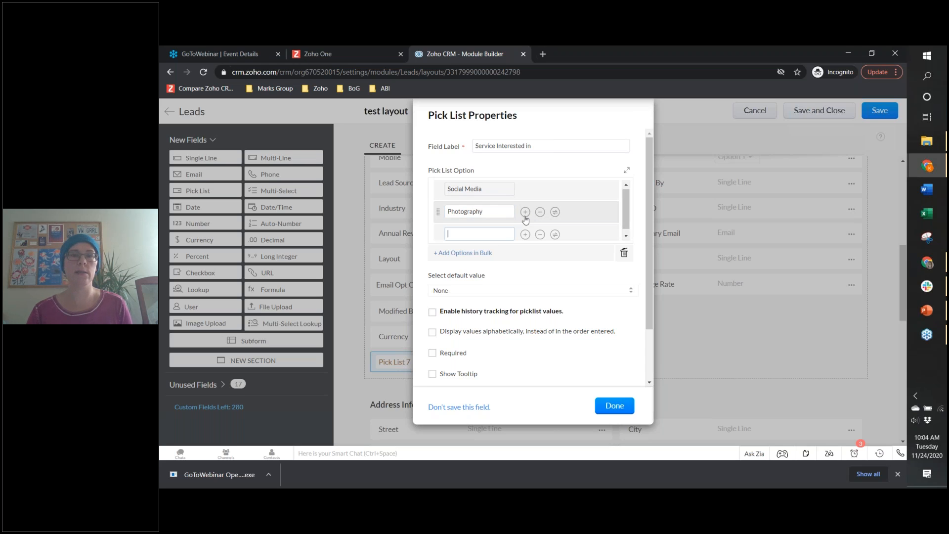
{"action": "type", "text": "Cop"}
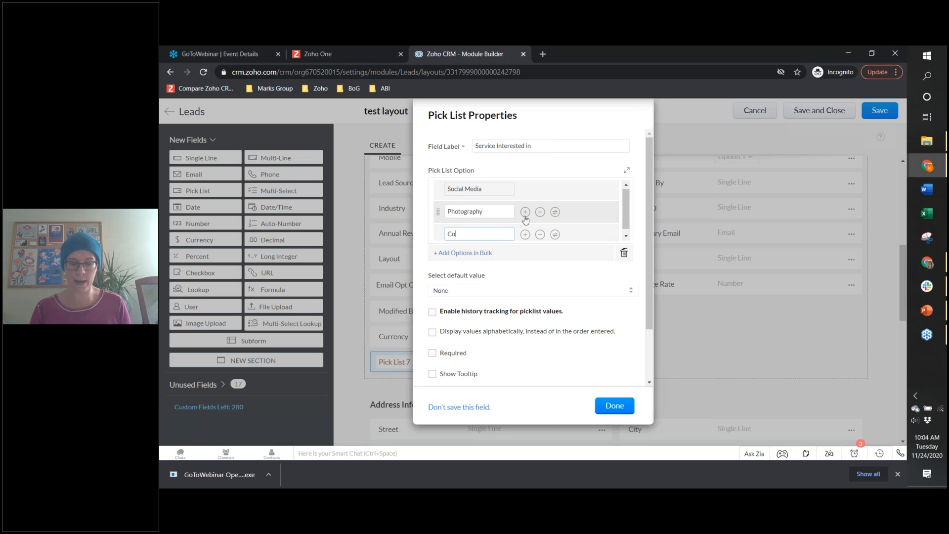
{"action": "type", "text": "ywriting"}
{"action": "left_click", "coordinate": [614, 412]}
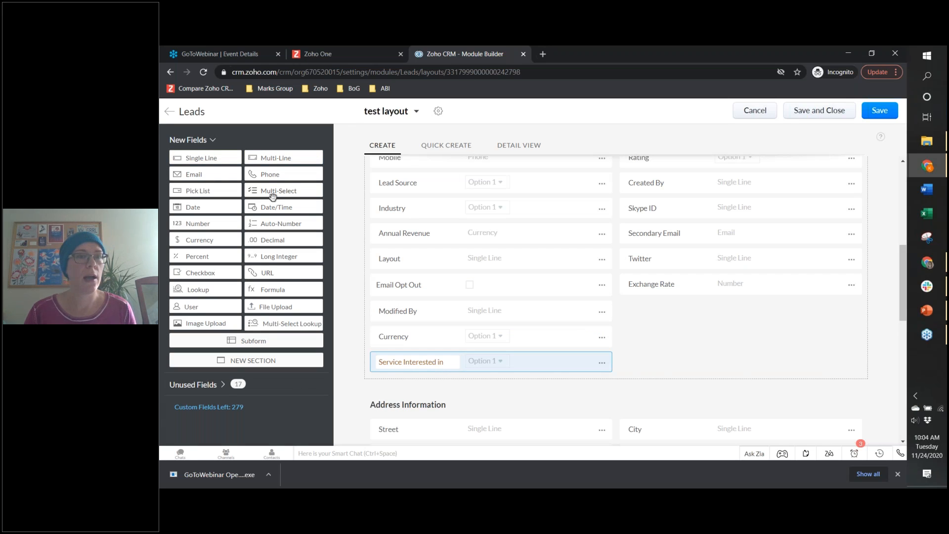
- Add a pick list field labelled "Service Type" below Service Interested in, with "Facebook" as its first option
{"action": "left_click_drag", "start_coordinate": [204, 191], "coordinate": [402, 390]}
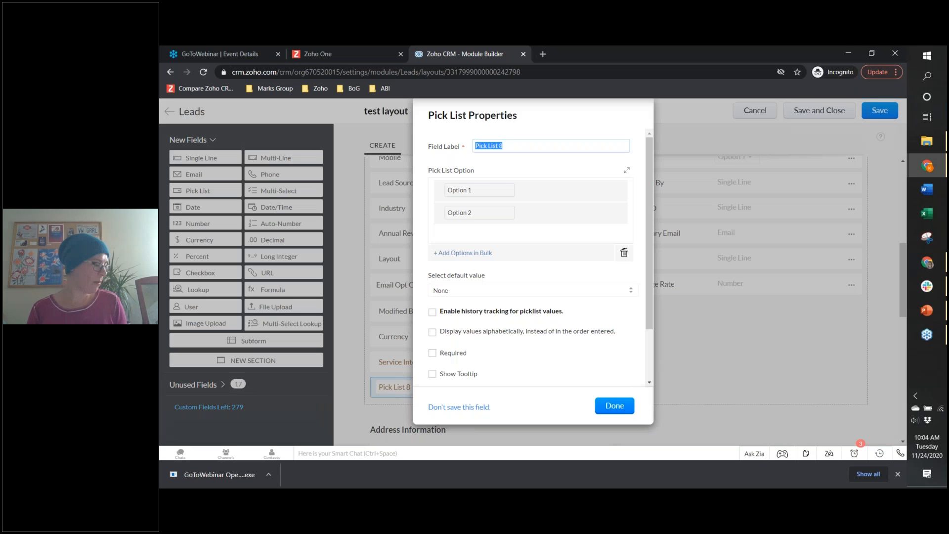
{"action": "type", "text": "Service Type"}
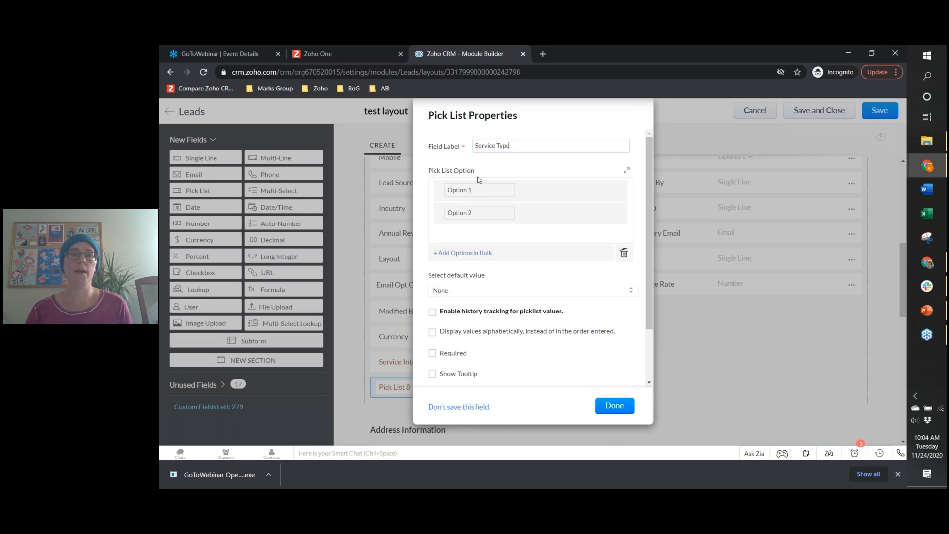
{"action": "left_click", "coordinate": [474, 189]}
{"action": "key", "text": "ctrl+a"}
{"action": "key", "text": "BackSpace"}
{"action": "type", "text": "Faceboo"}
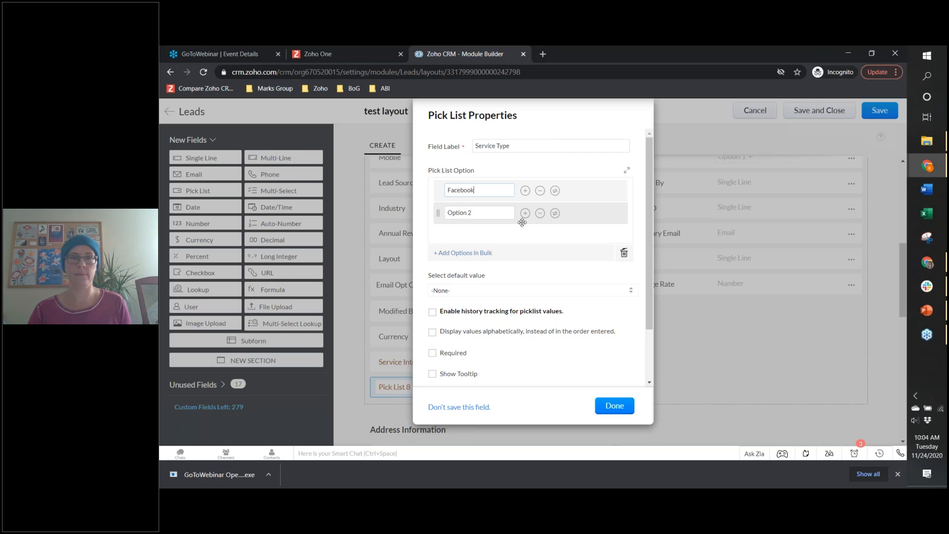
- Set the second Service Type option to "Twitter" and add the options "Fashion" and "Wedding"
{"action": "left_click", "coordinate": [524, 212]}
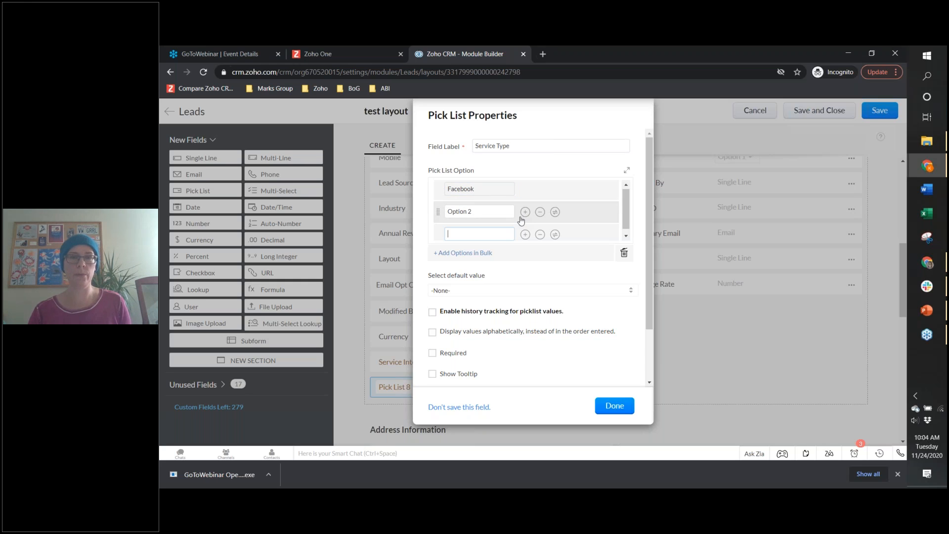
{"action": "left_click_drag", "start_coordinate": [489, 212], "coordinate": [413, 211]}
{"action": "type", "text": "Twitter"}
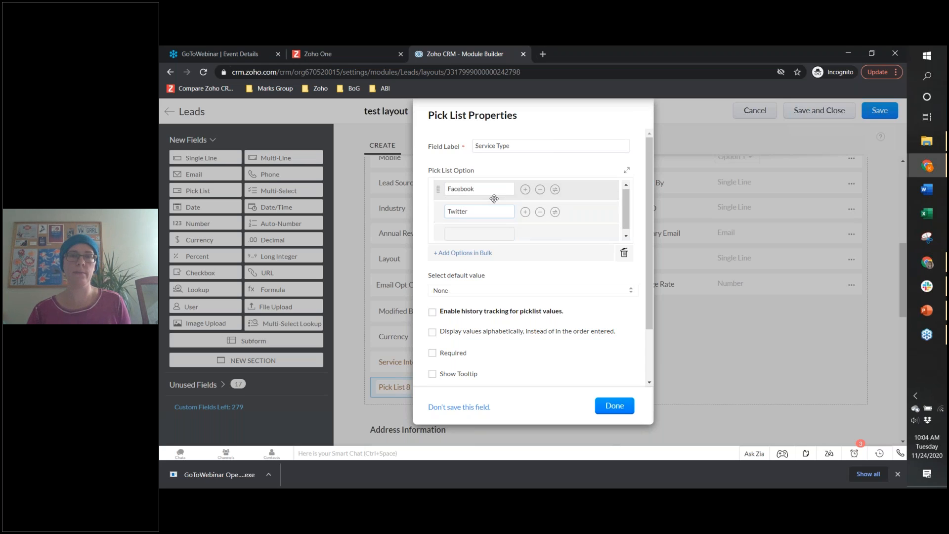
{"action": "left_click", "coordinate": [525, 213]}
{"action": "type", "text": "Fashion"}
{"action": "left_click", "coordinate": [525, 235]}
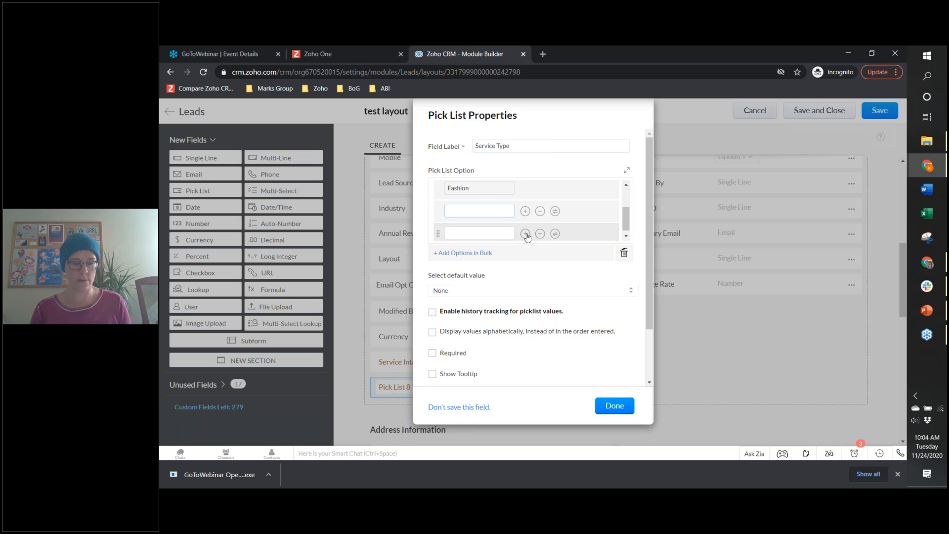
{"action": "type", "text": "Wedding"}
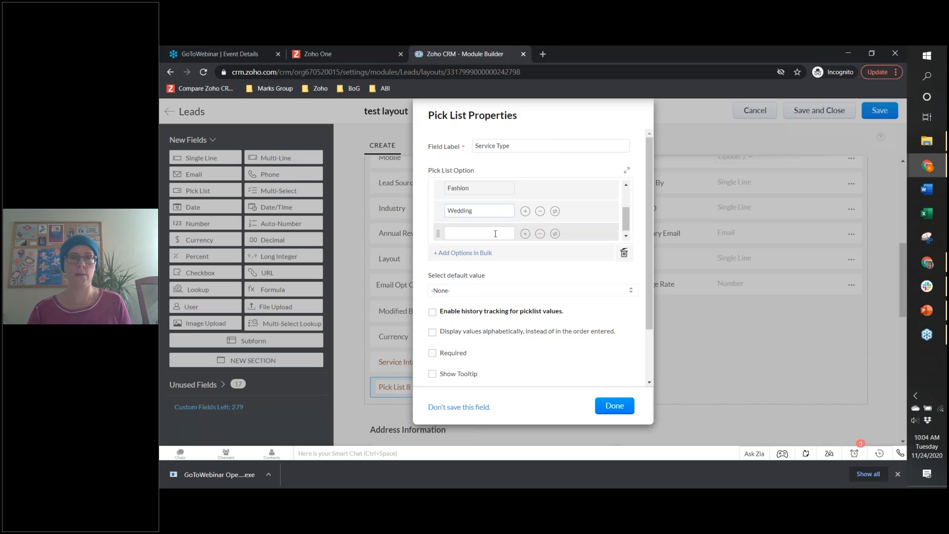
- Add the options "Newspaper" and "Magazine" after Wedding and finish the Service Type field
{"action": "left_click", "coordinate": [503, 231]}
{"action": "type", "text": "Cop"}
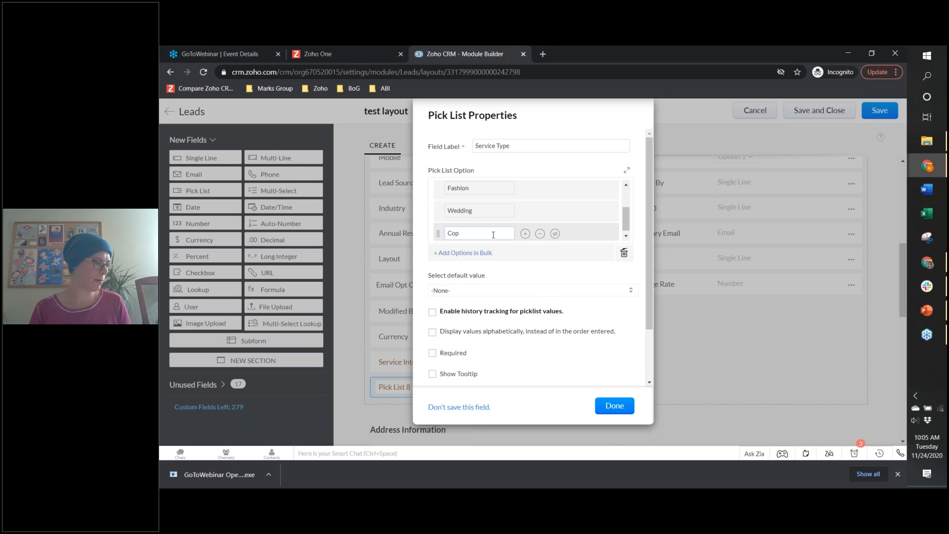
{"action": "type", "text": "Newspaper"}
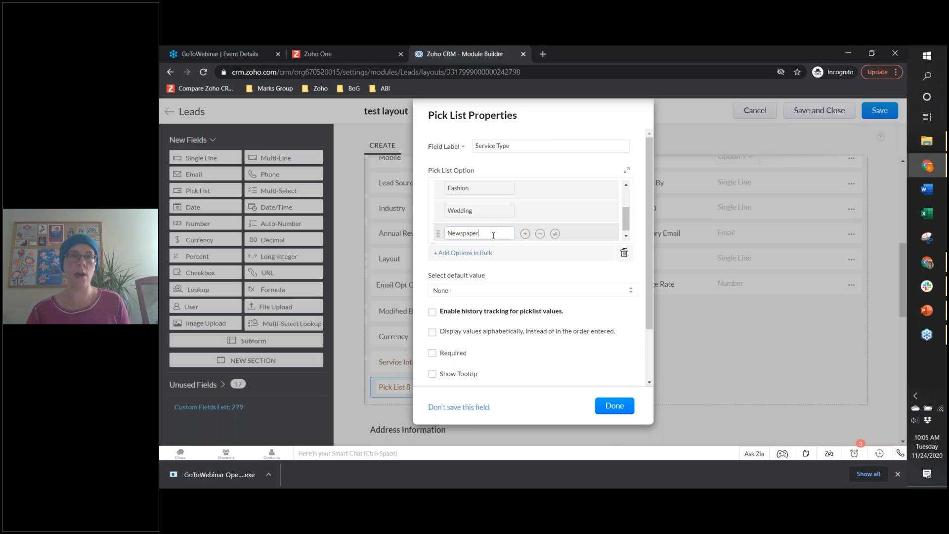
{"action": "left_click", "coordinate": [525, 233]}
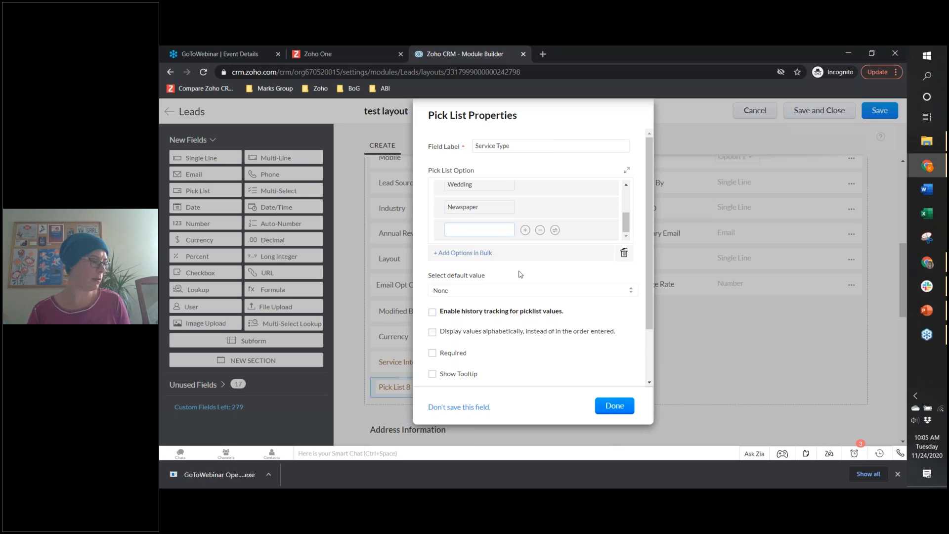
{"action": "type", "text": "Magazine"}
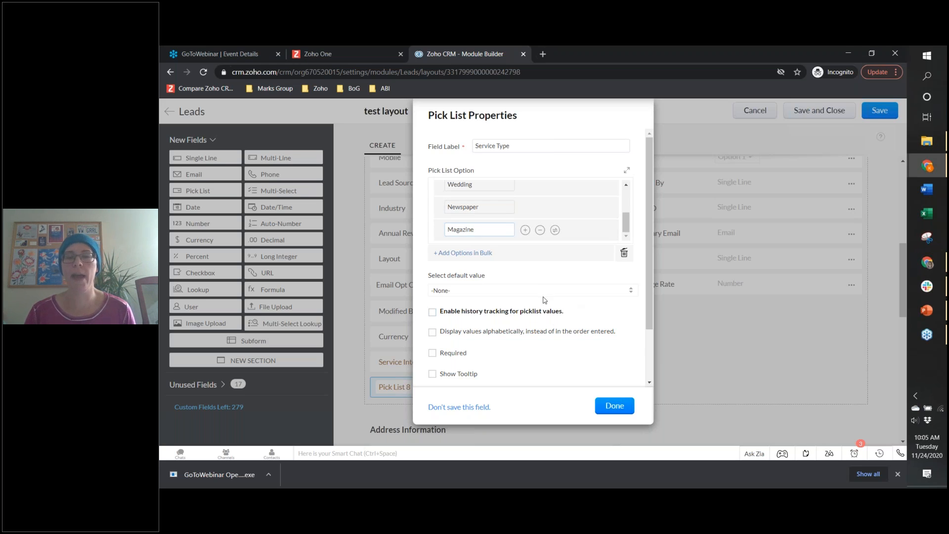
{"action": "left_click", "coordinate": [611, 407]}
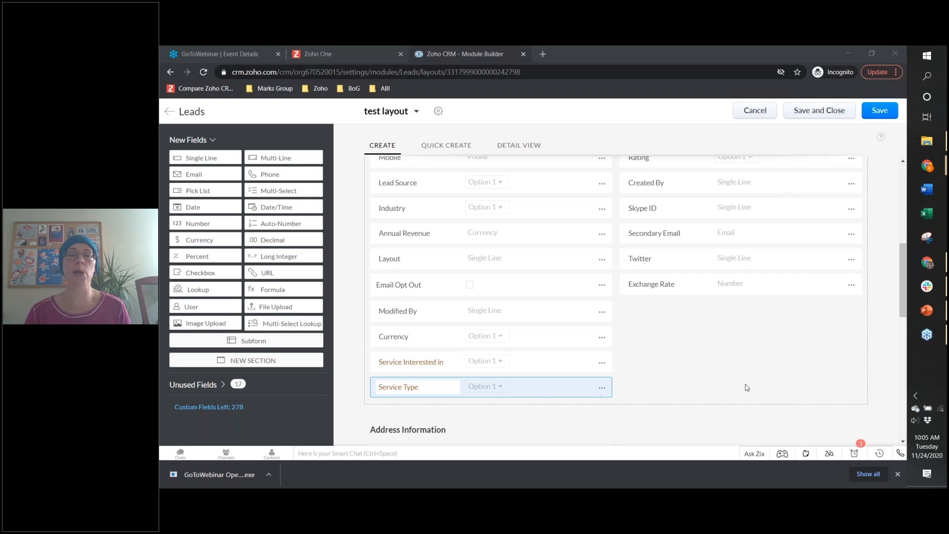
- Save the test layout with both new pick list fields and close the layout editor
{"action": "left_click", "coordinate": [710, 373]}
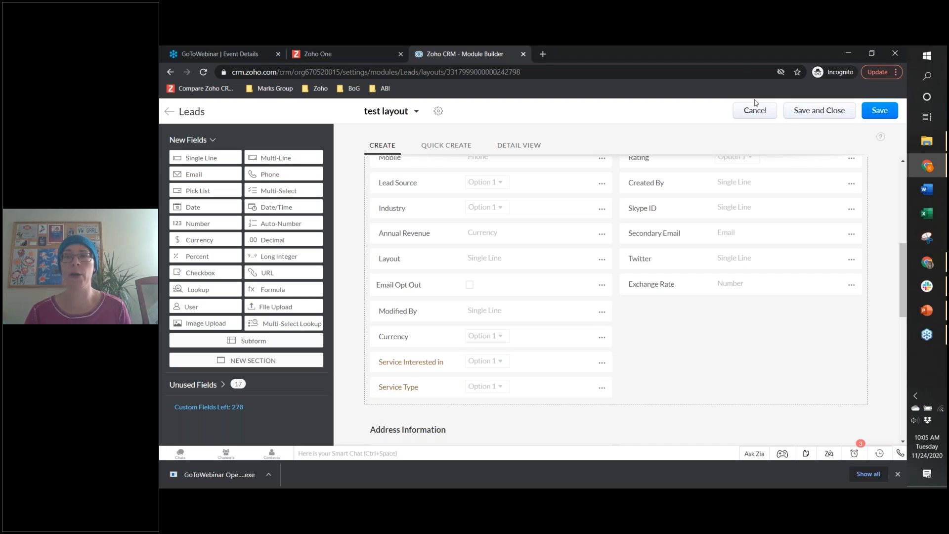
{"action": "left_click", "coordinate": [725, 353]}
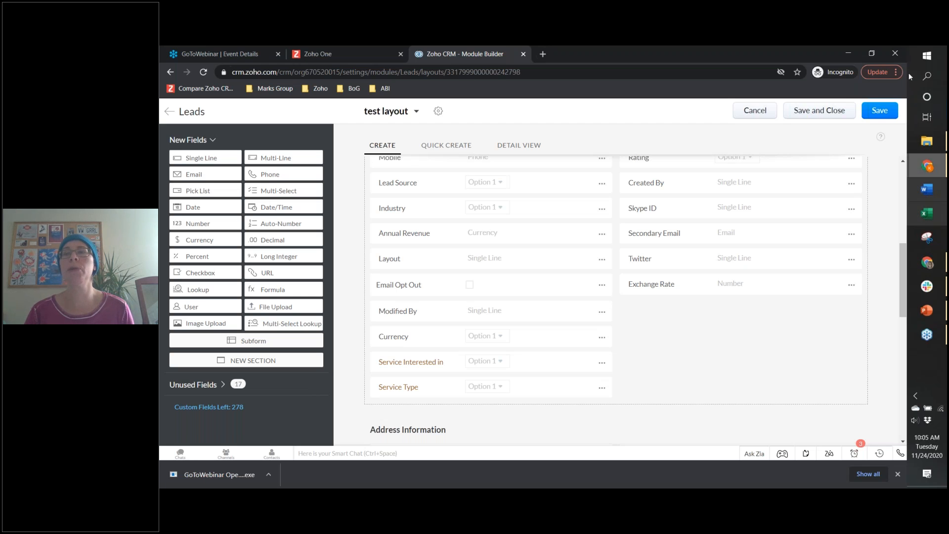
{"action": "left_click", "coordinate": [819, 111]}
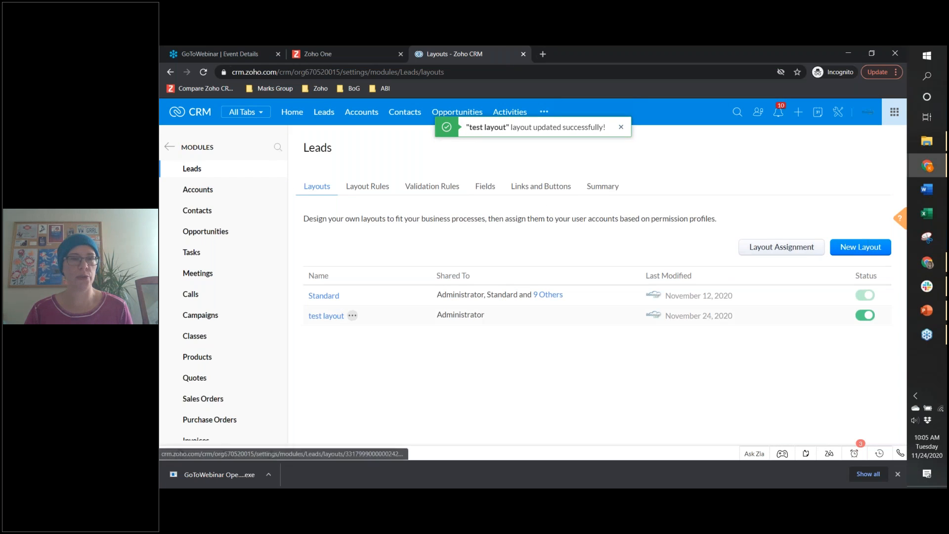
- Start a new field dependency for the test layout with Service Interested in as parent and Service Type as child
{"action": "left_click", "coordinate": [352, 315]}
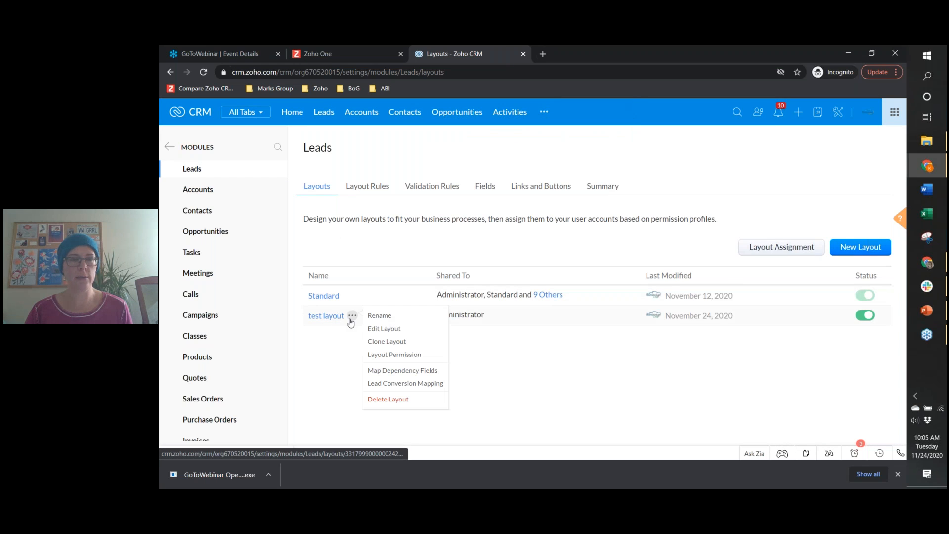
{"action": "left_click", "coordinate": [400, 371]}
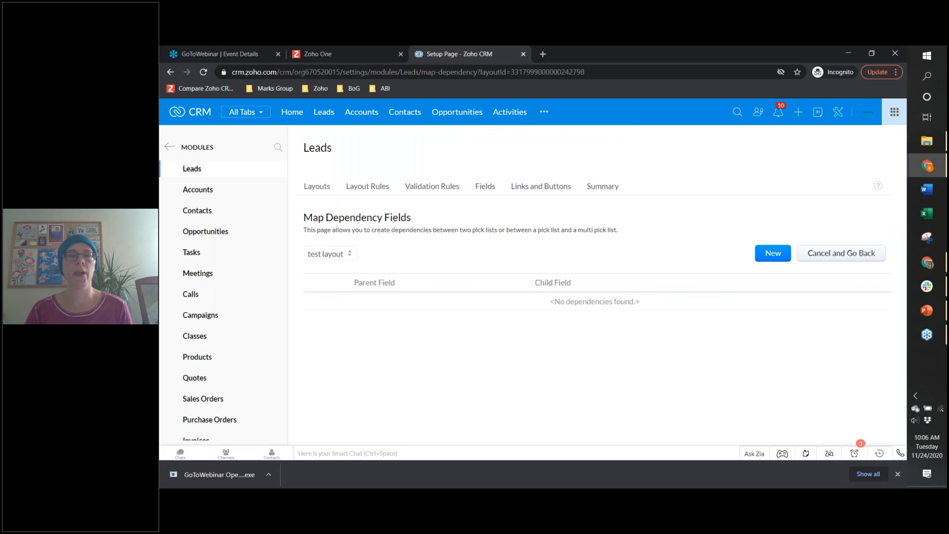
{"action": "left_click", "coordinate": [767, 260]}
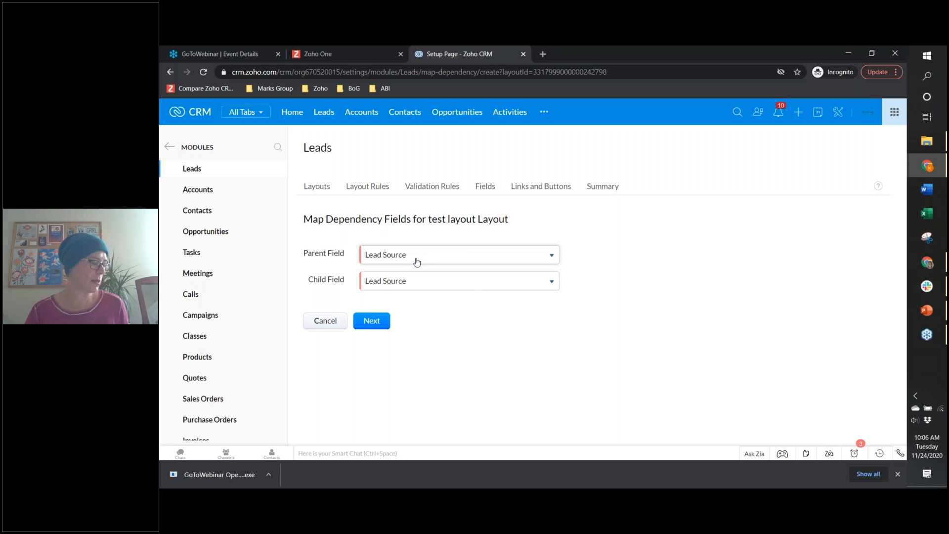
{"action": "left_click", "coordinate": [417, 262]}
{"action": "type", "text": "se"}
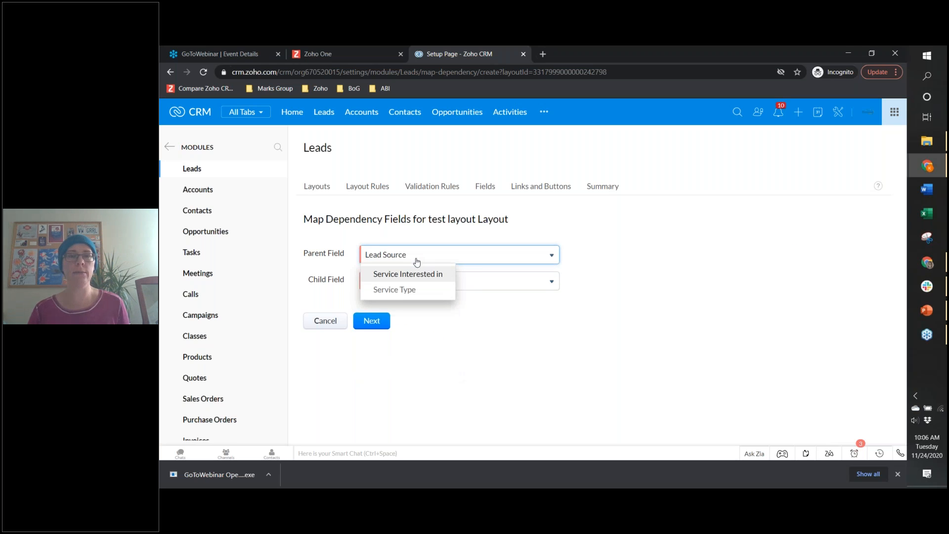
{"action": "left_click", "coordinate": [408, 276]}
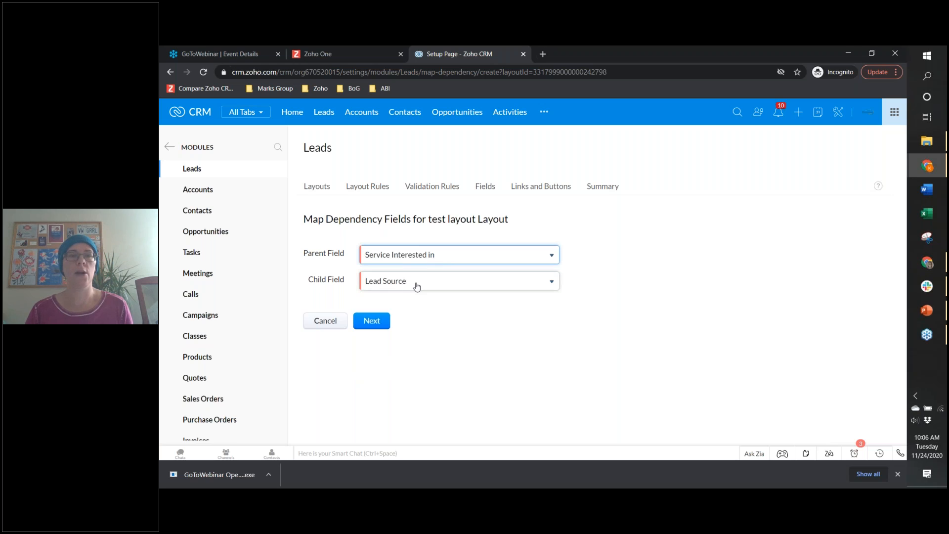
{"action": "left_click", "coordinate": [416, 286]}
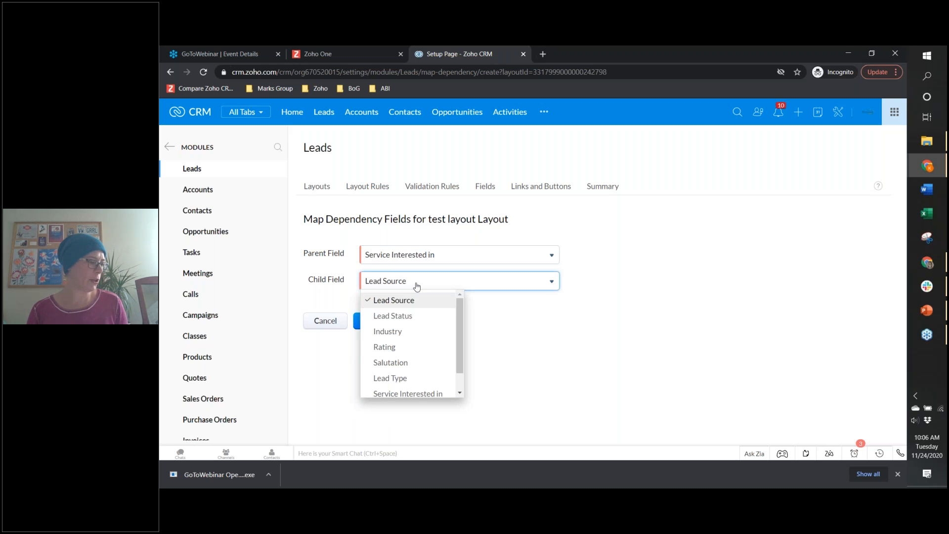
{"action": "type", "text": "se"}
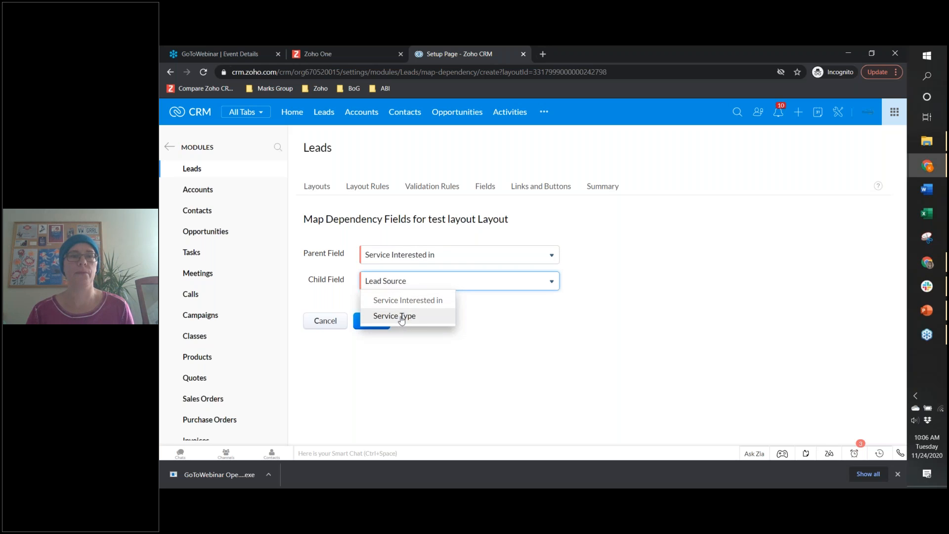
{"action": "left_click", "coordinate": [400, 316]}
{"action": "left_click", "coordinate": [379, 331]}
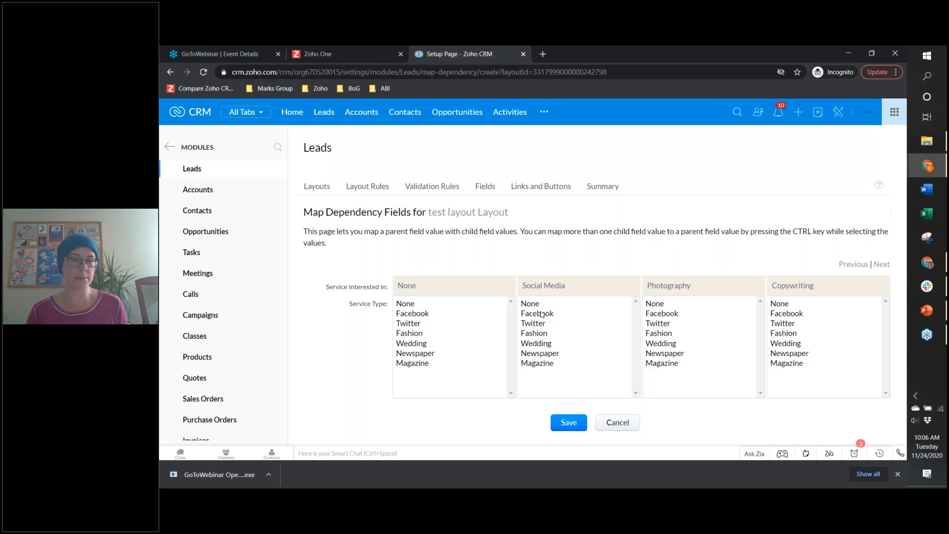
- Map Social Media to None, Facebook and Twitter, and Photography to None, Fashion and Wedding
{"action": "left_click_drag", "start_coordinate": [531, 314], "coordinate": [533, 324]}
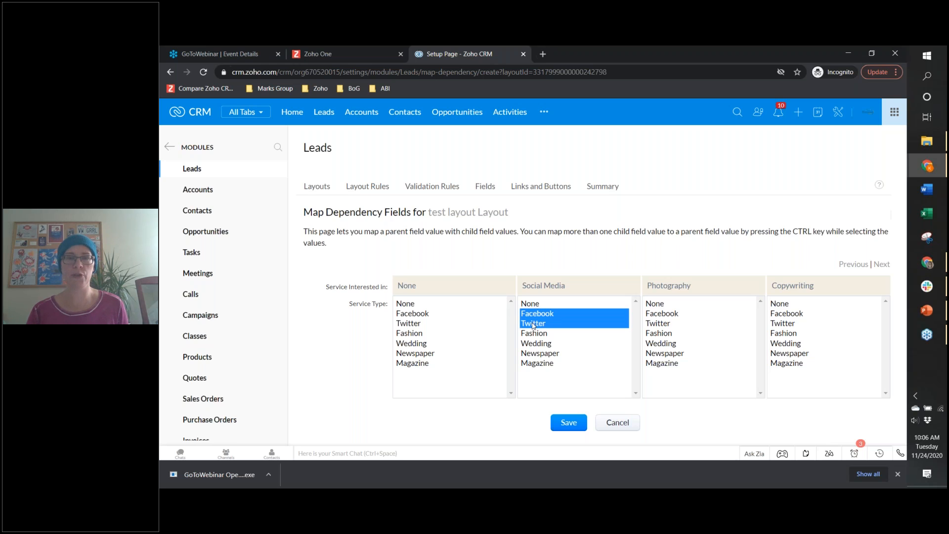
{"action": "left_click", "coordinate": [527, 303], "text": "ctrl"}
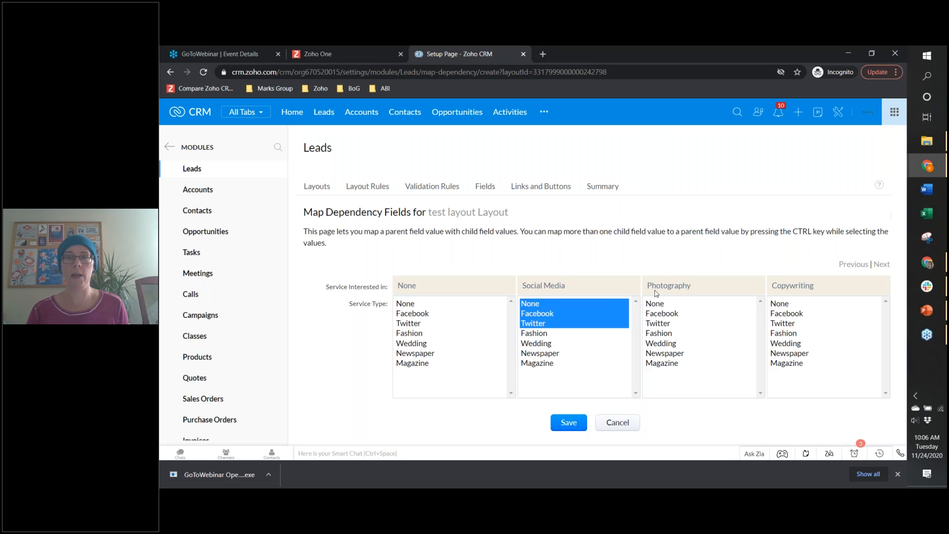
{"action": "left_click", "coordinate": [664, 337]}
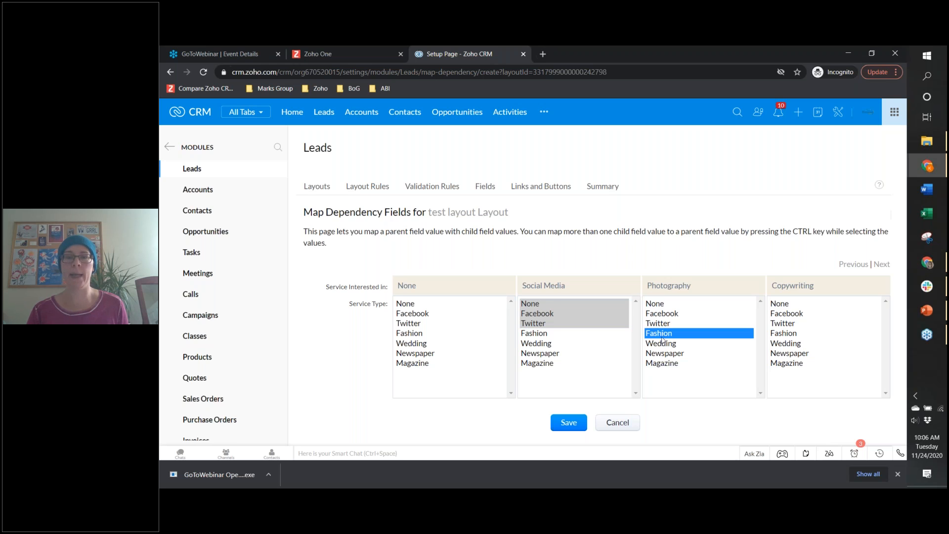
{"action": "left_click", "coordinate": [664, 345], "text": "ctrl"}
{"action": "left_click", "coordinate": [656, 302], "text": "ctrl"}
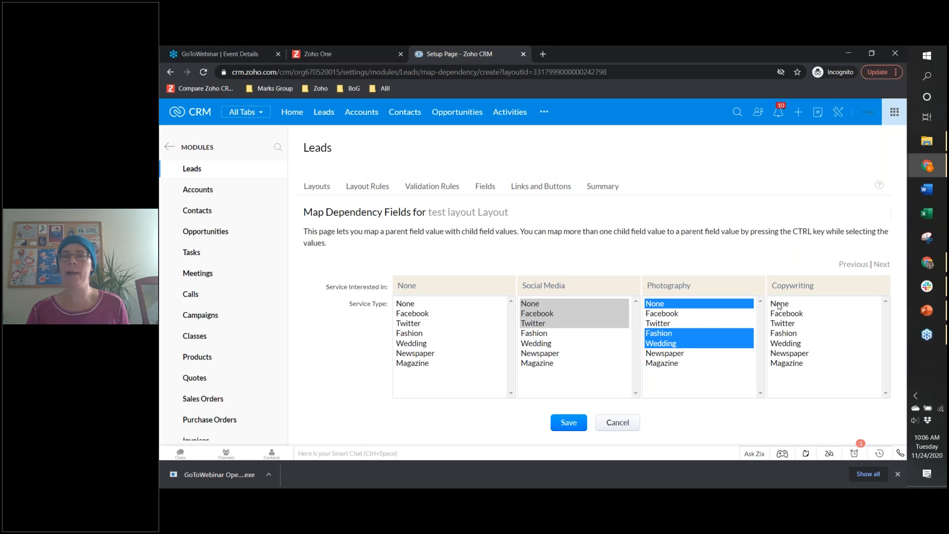
- Map Copywriting to None, Newspaper and Magazine, and save the field dependency
{"action": "left_click", "coordinate": [780, 304]}
{"action": "left_click", "coordinate": [791, 354], "text": "ctrl"}
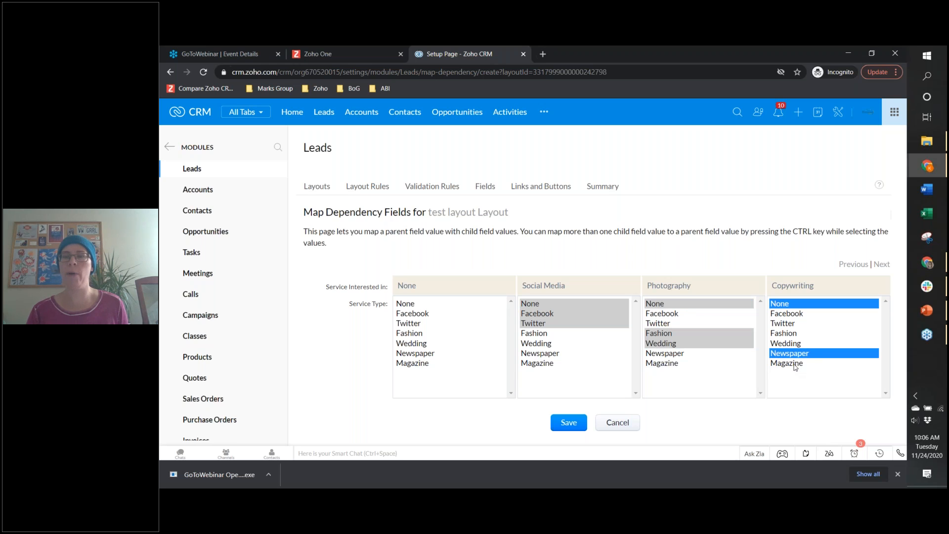
{"action": "left_click", "coordinate": [793, 363], "text": "ctrl"}
{"action": "left_click", "coordinate": [717, 187]}
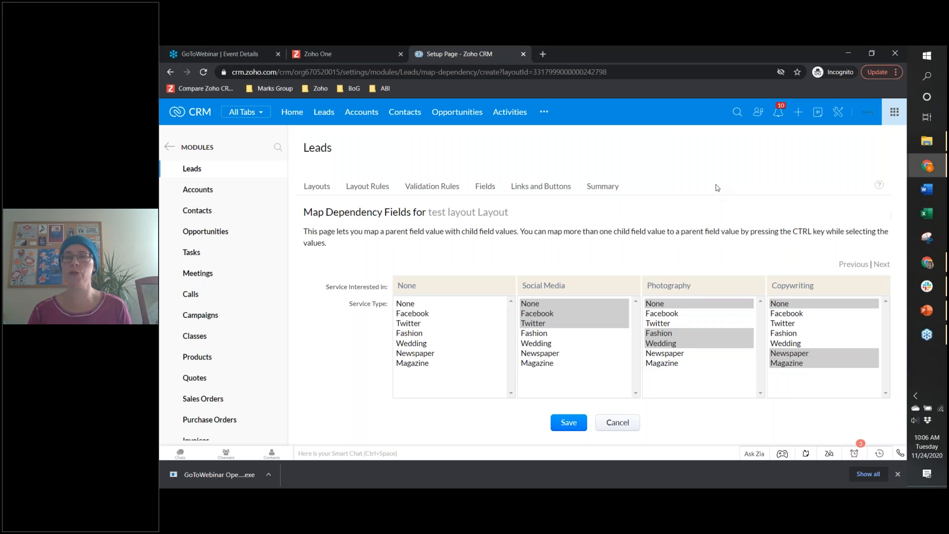
{"action": "left_click", "coordinate": [569, 422]}
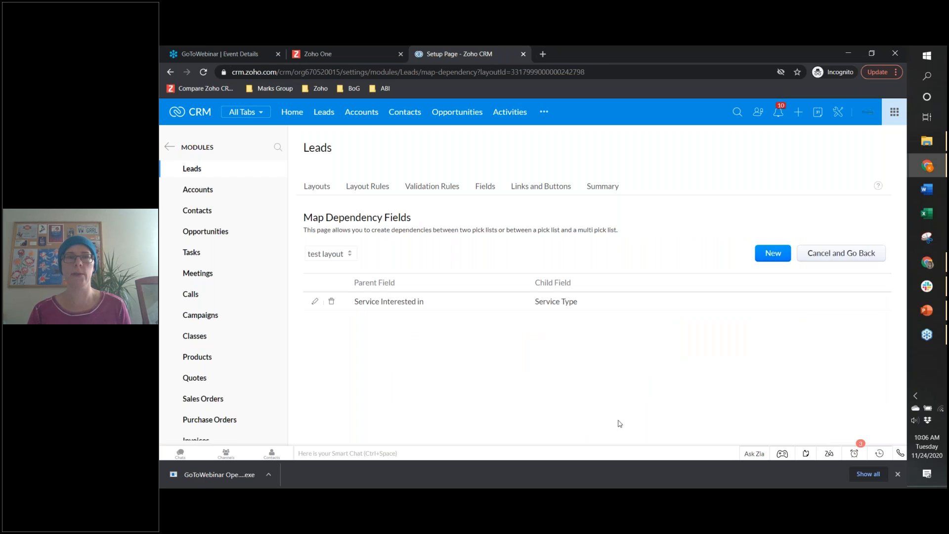
- Start creating a new lead and switch its form to the test layout
{"action": "left_click", "coordinate": [324, 112]}
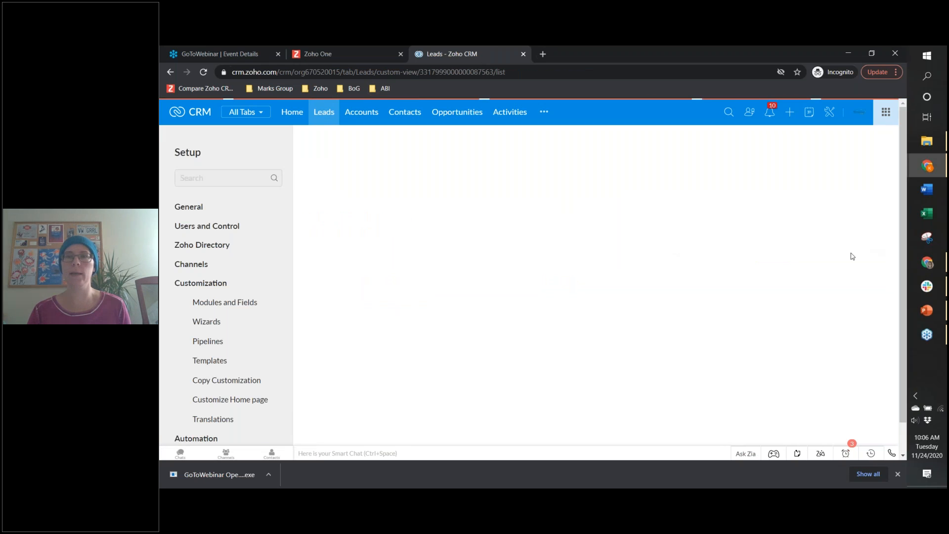
{"action": "left_click", "coordinate": [799, 112]}
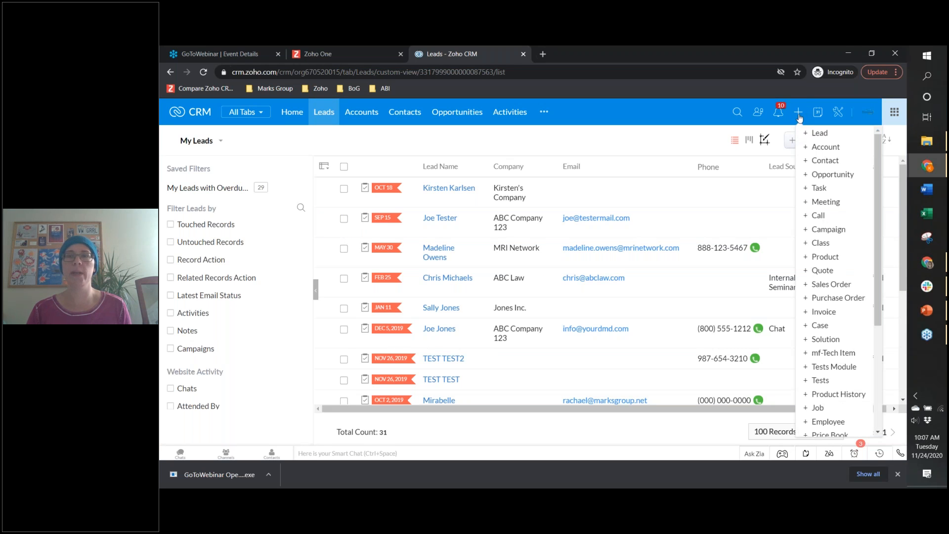
{"action": "left_click", "coordinate": [836, 134]}
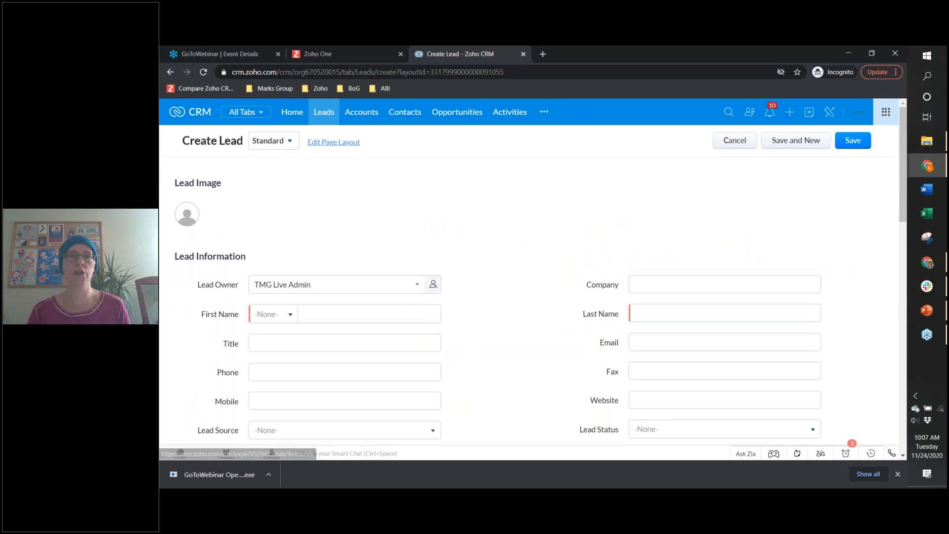
{"action": "scroll", "coordinate": [599, 292], "scroll_direction": "down", "scroll_amount": 7}
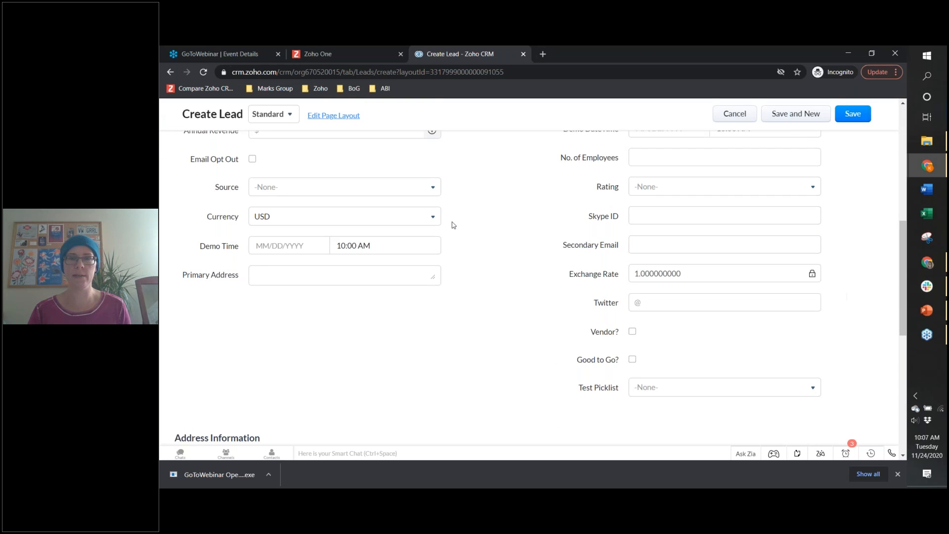
{"action": "scroll", "coordinate": [549, 222], "scroll_direction": "up", "scroll_amount": 8}
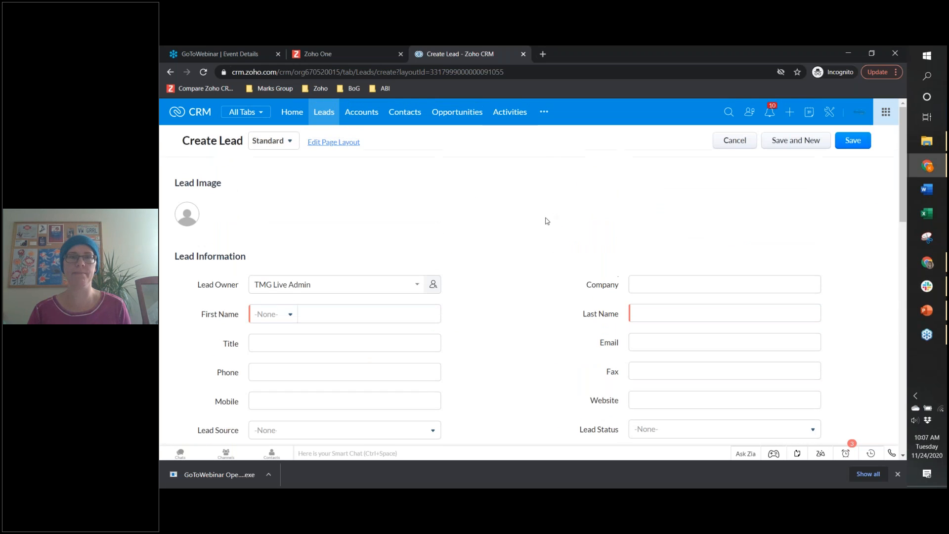
{"action": "left_click", "coordinate": [280, 142]}
{"action": "left_click", "coordinate": [285, 194]}
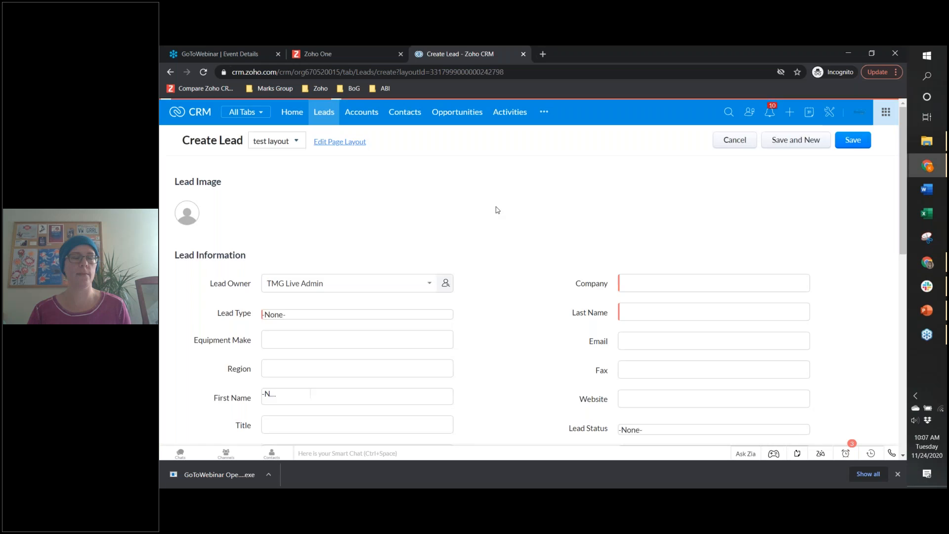
- Set Service Interested in to Social Media and check which Service Type options are offered
{"action": "scroll", "coordinate": [524, 208], "scroll_direction": "down", "scroll_amount": 5}
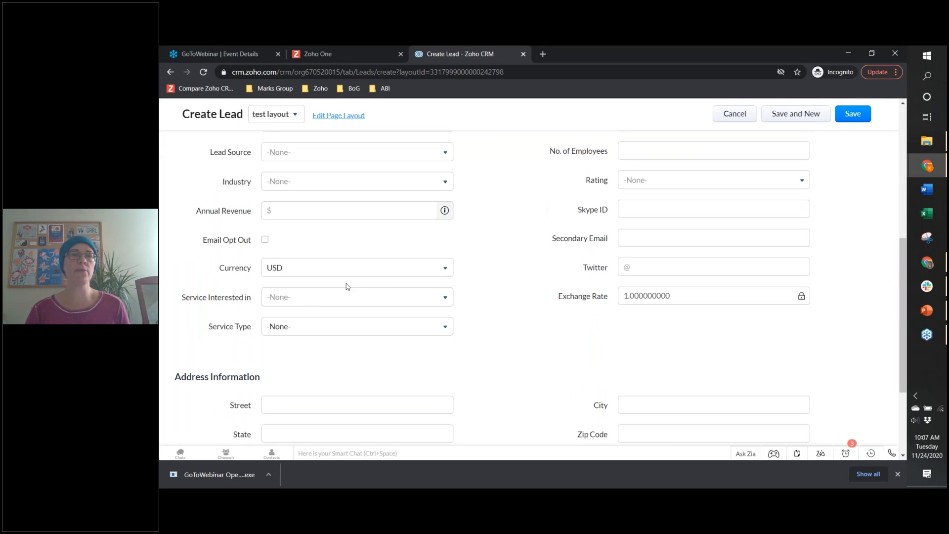
{"action": "left_click", "coordinate": [310, 299]}
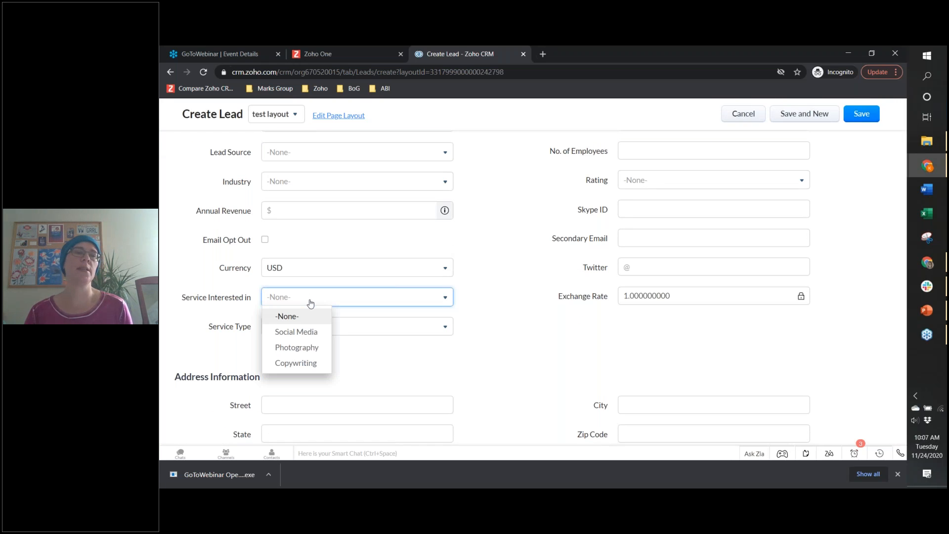
{"action": "left_click", "coordinate": [308, 338]}
{"action": "left_click", "coordinate": [384, 329]}
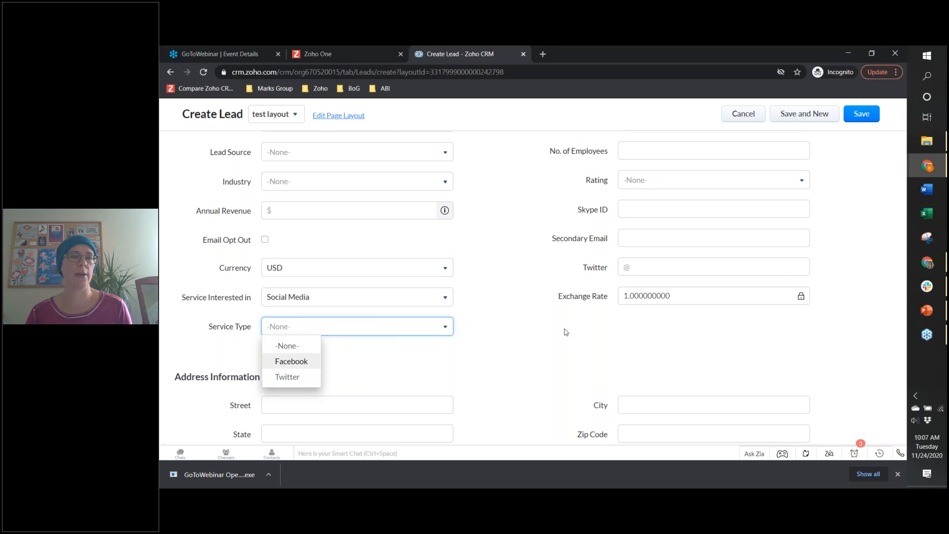
{"action": "left_click", "coordinate": [451, 299]}
- Change Service Interested in to Photography and check the options offered under Service Type
{"action": "left_click", "coordinate": [364, 303]}
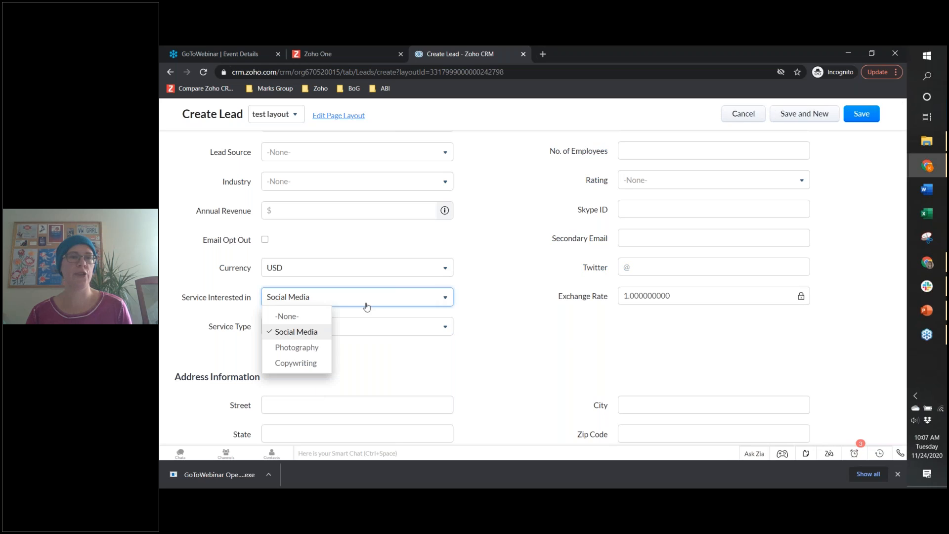
{"action": "left_click", "coordinate": [310, 345]}
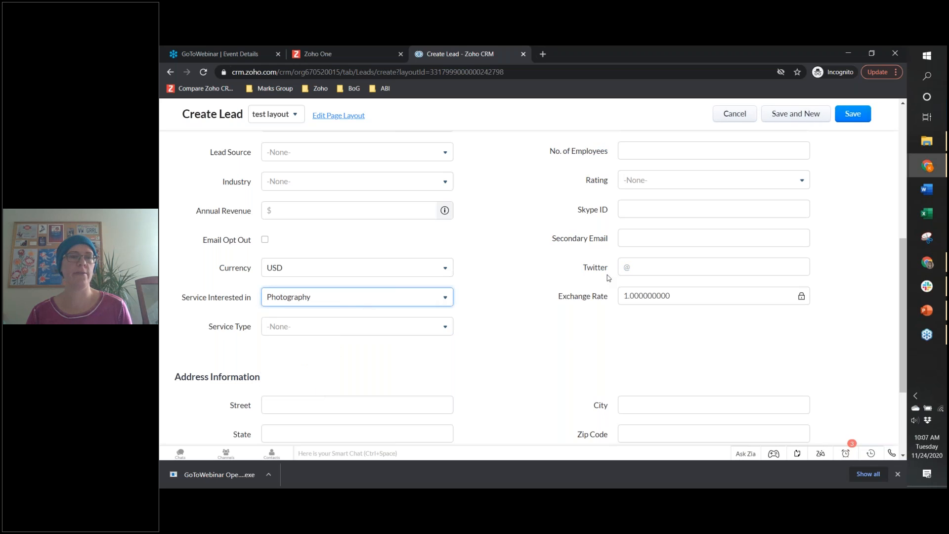
{"action": "left_click", "coordinate": [348, 335]}
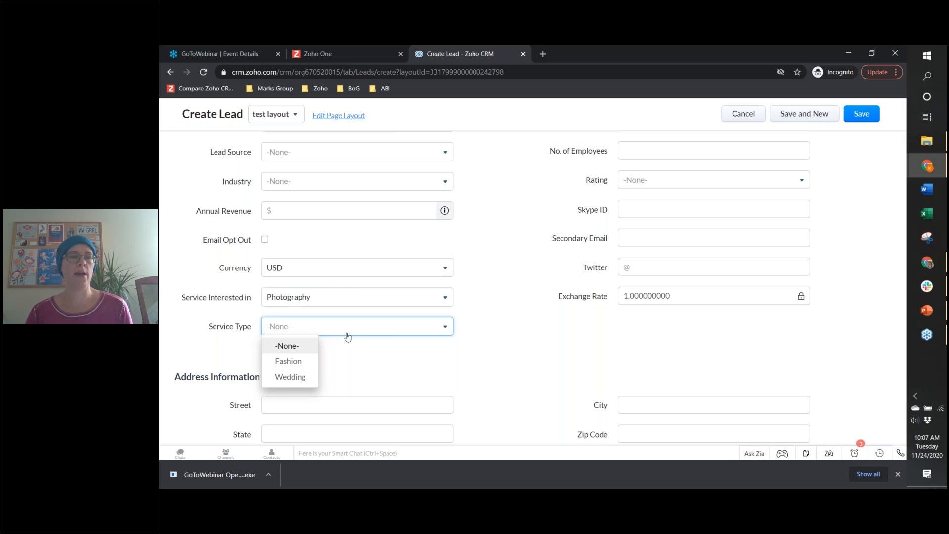
{"action": "left_click", "coordinate": [498, 291]}
- Change Service Interested in to Copywriting and check the Service Type choices offered for it
{"action": "left_click", "coordinate": [394, 298]}
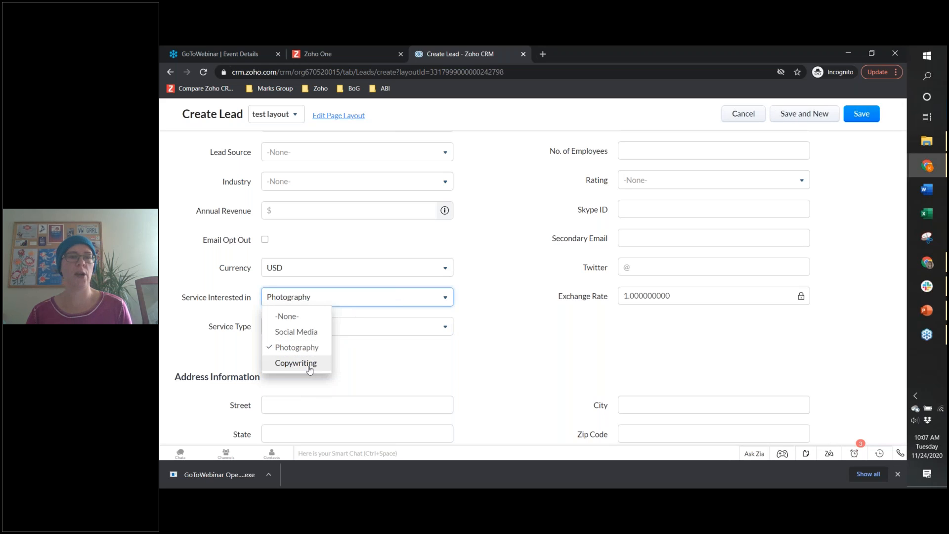
{"action": "left_click", "coordinate": [310, 366]}
{"action": "left_click", "coordinate": [436, 334]}
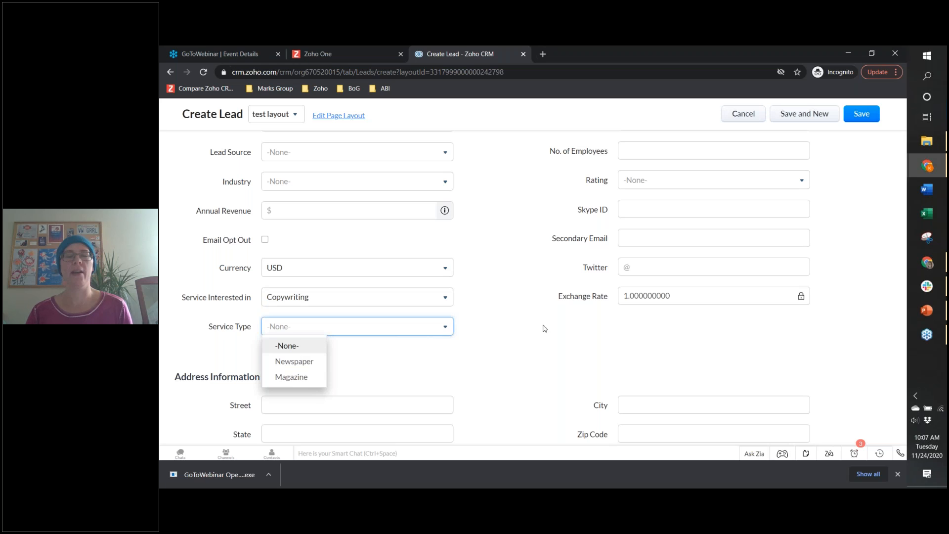
{"action": "left_click", "coordinate": [499, 319]}
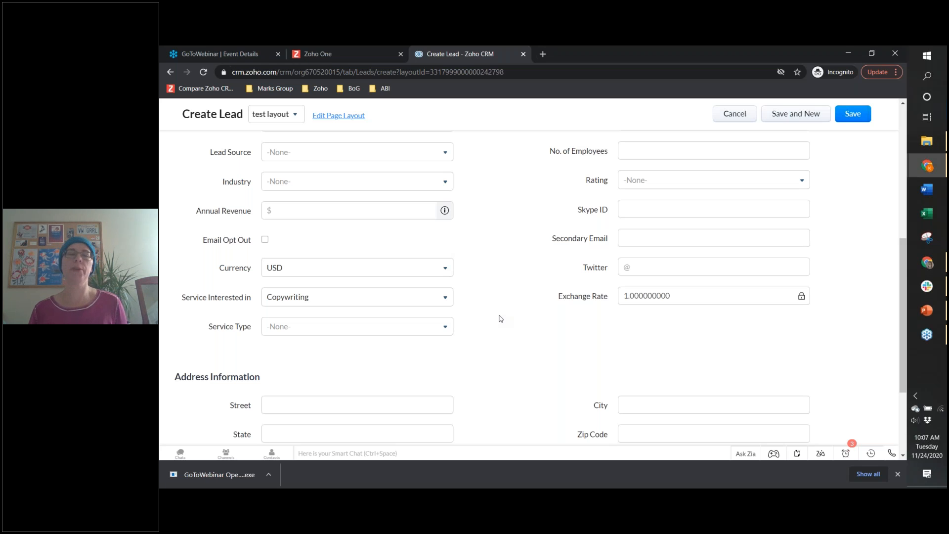
- Discard the new lead without saving and open the CRM setup page
{"action": "left_click", "coordinate": [729, 115]}
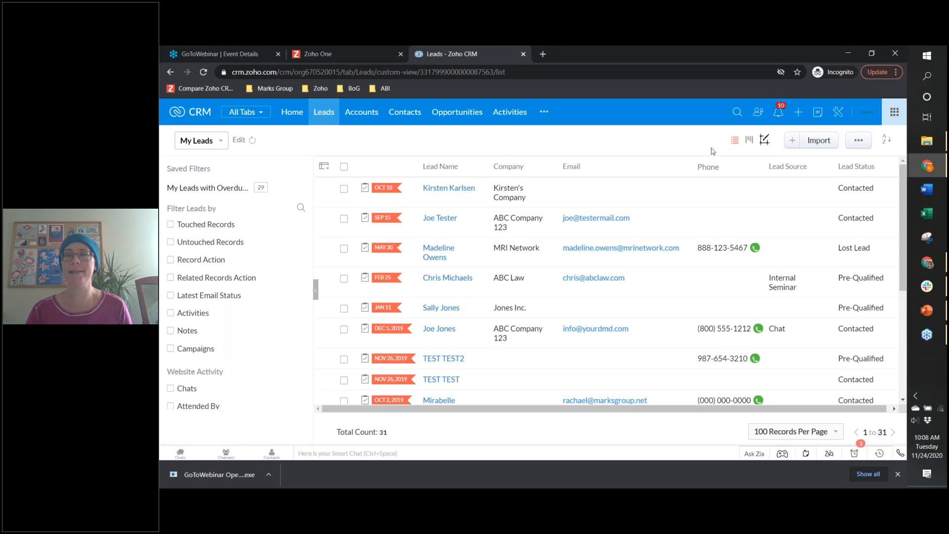
{"action": "left_click", "coordinate": [838, 114]}
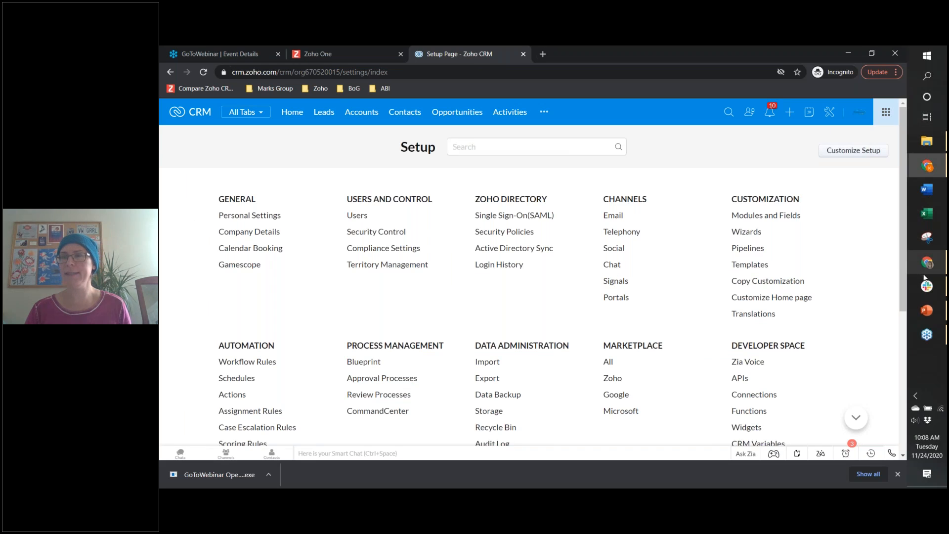
- Switch to PowerPoint to review the "What we will learn" slide, and return to the Zoho CRM setup page in Chrome
{"action": "left_click", "coordinate": [928, 309]}
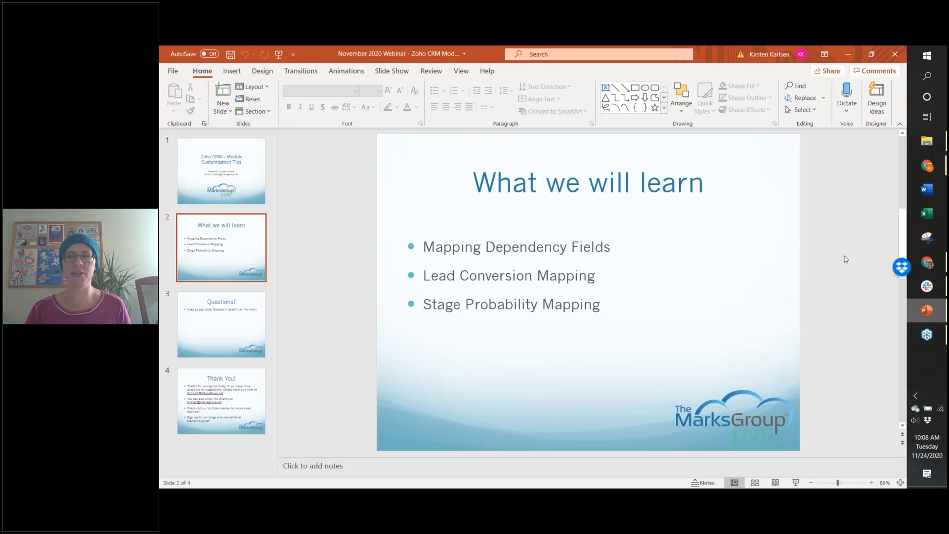
{"action": "mouse_move", "coordinate": [927, 167]}
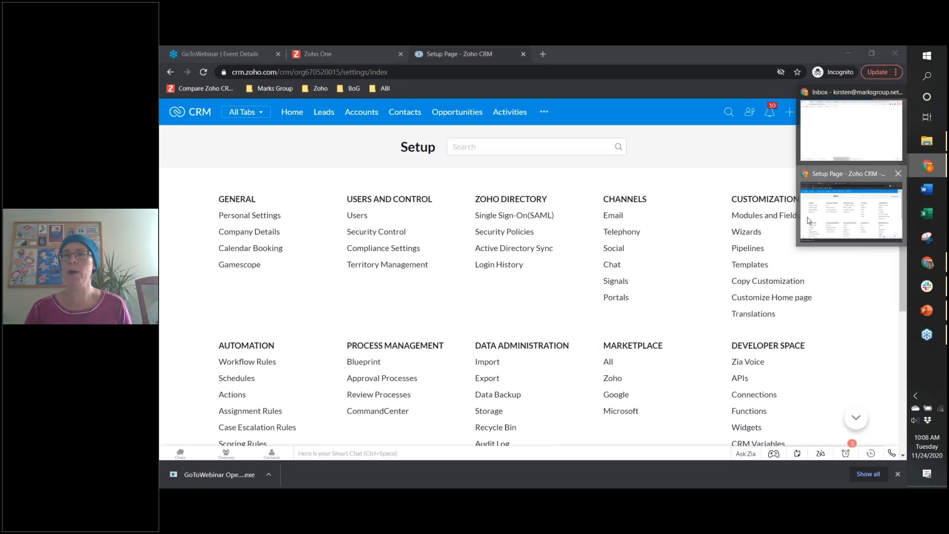
{"action": "left_click", "coordinate": [809, 221]}
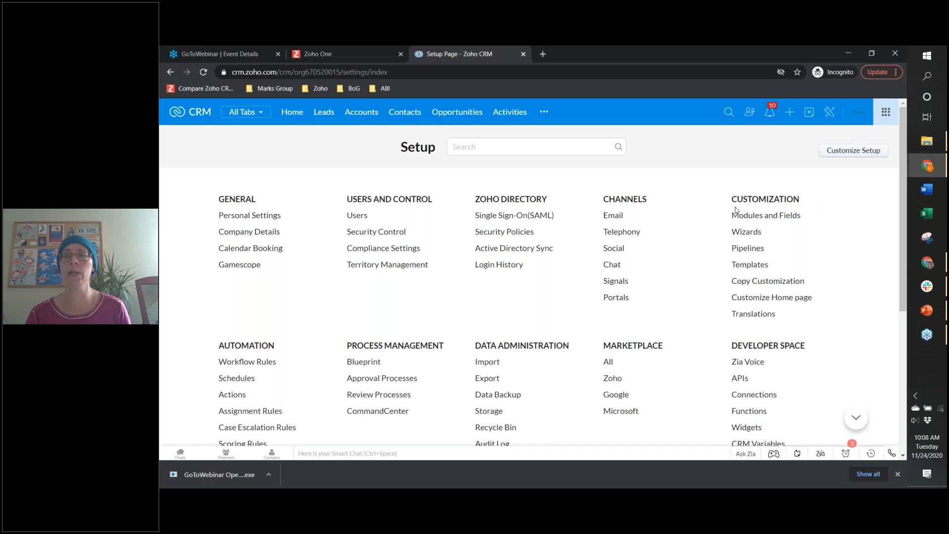
- Open the Leads module's test layout, review its Service Interested in and Service Type fields, and return to the layout list
{"action": "left_click", "coordinate": [769, 216]}
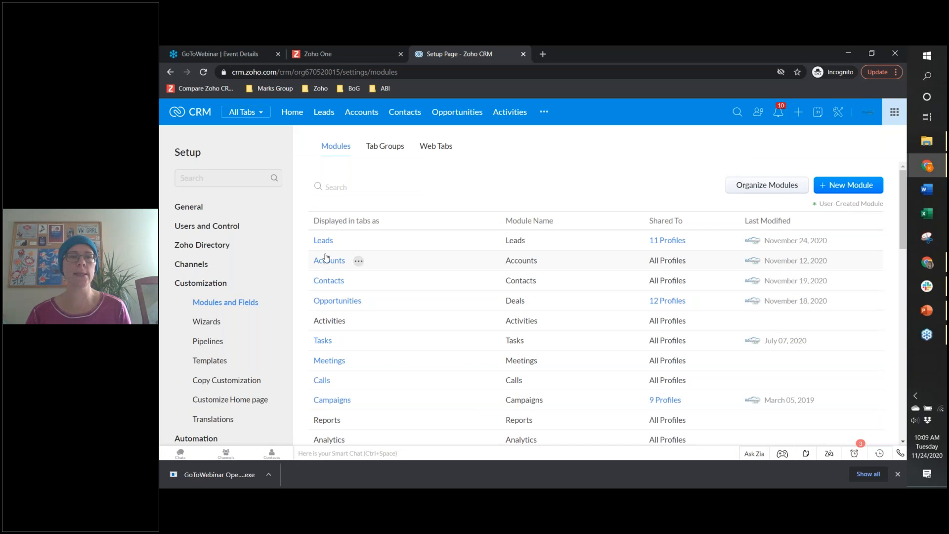
{"action": "left_click", "coordinate": [346, 242]}
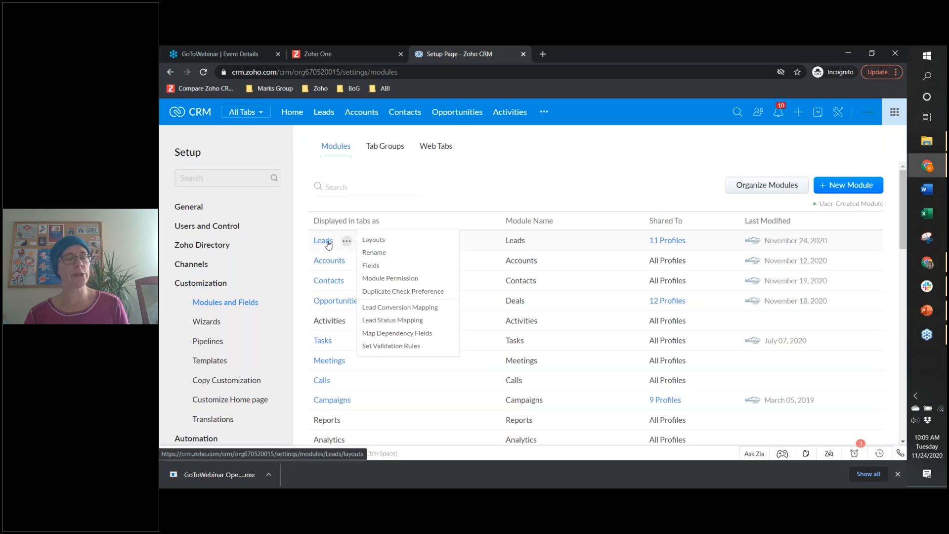
{"action": "left_click", "coordinate": [329, 243]}
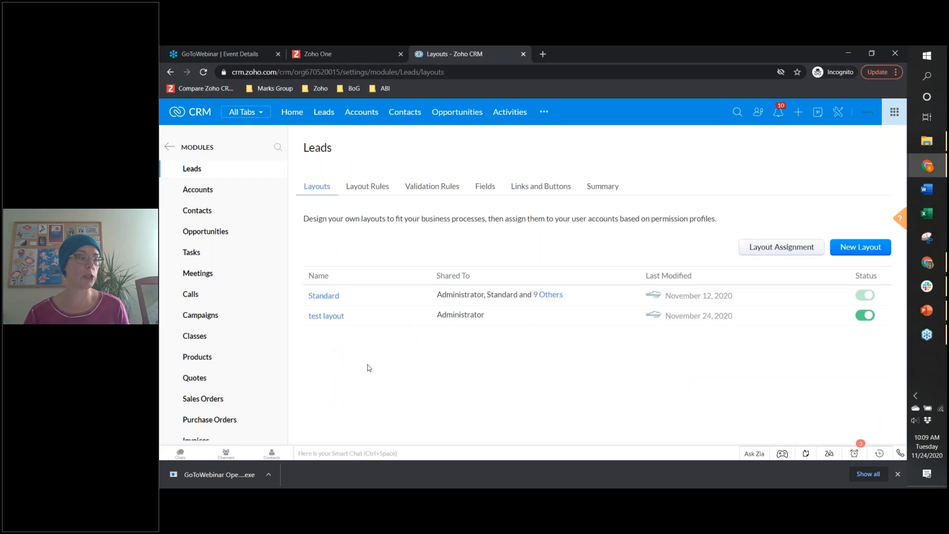
{"action": "left_click", "coordinate": [331, 318]}
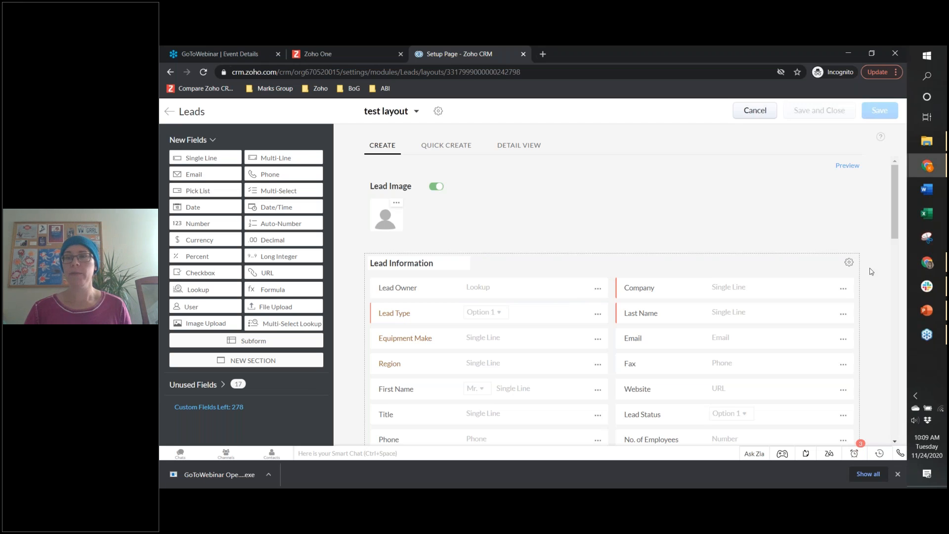
{"action": "scroll", "coordinate": [871, 272], "scroll_direction": "down", "scroll_amount": 10}
{"action": "scroll", "coordinate": [868, 269], "scroll_direction": "up", "scroll_amount": 2}
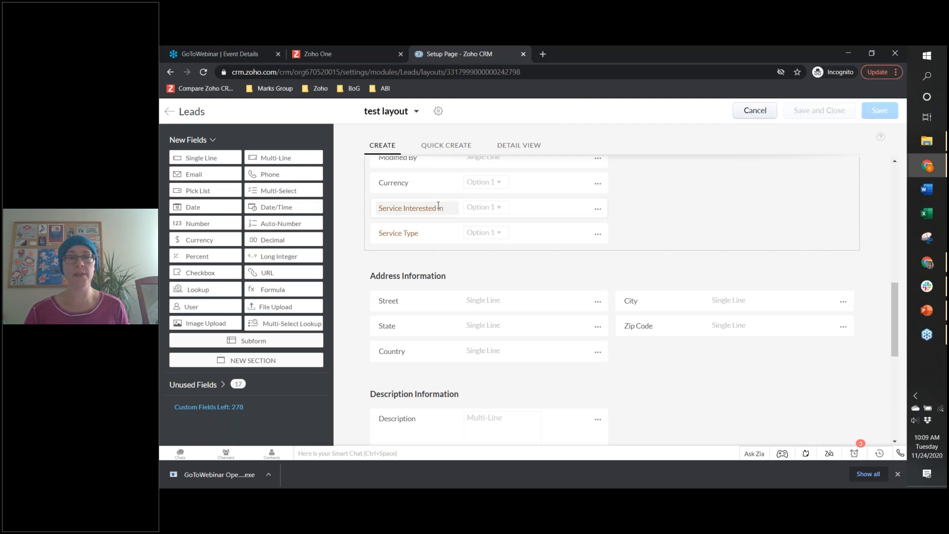
{"action": "left_click", "coordinate": [170, 113]}
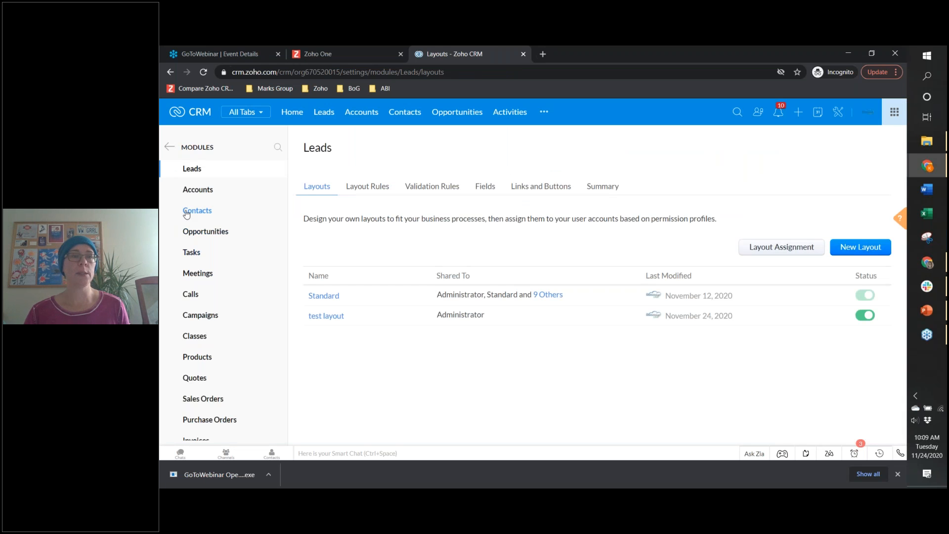
- Open the Standard layout of the Opportunities module for editing
{"action": "left_click", "coordinate": [203, 237]}
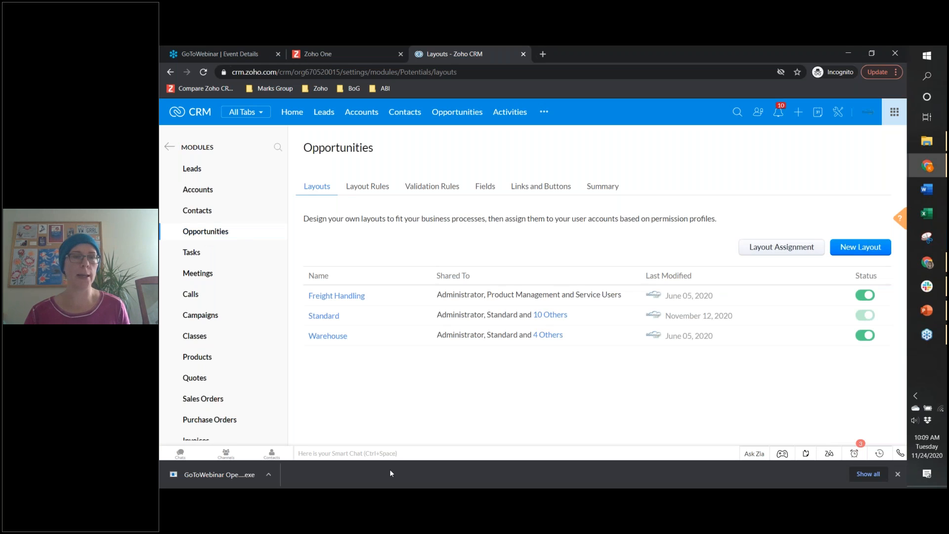
{"action": "left_click", "coordinate": [347, 318]}
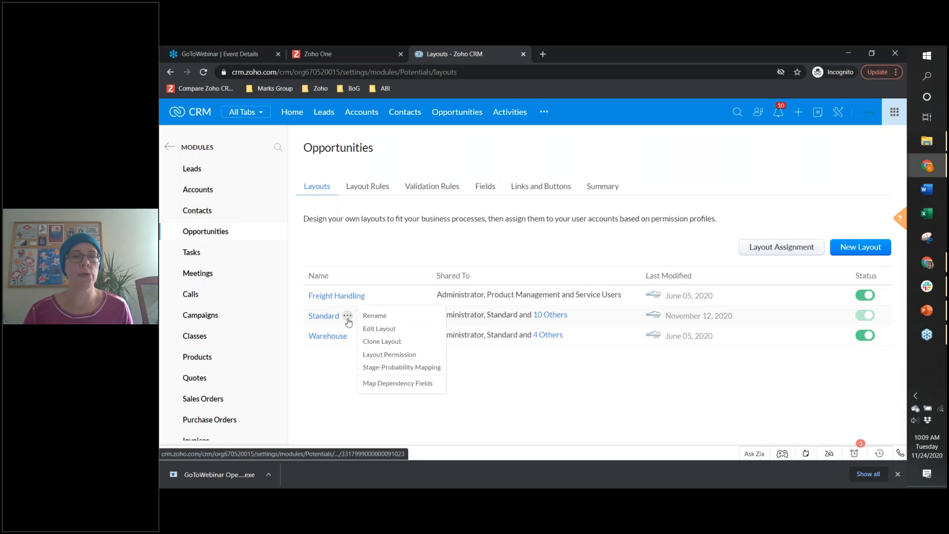
{"action": "left_click", "coordinate": [325, 318]}
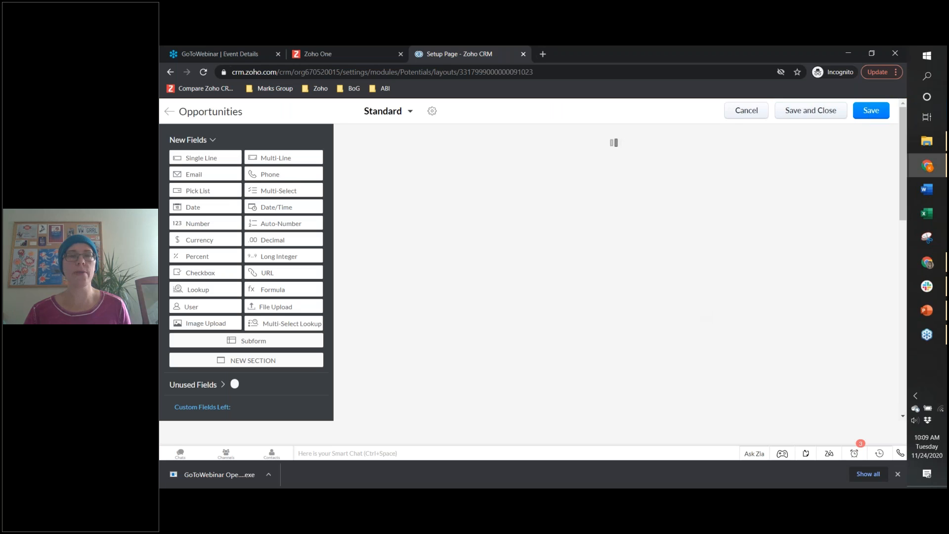
{"action": "scroll", "coordinate": [613, 297], "scroll_direction": "down", "scroll_amount": 4}
{"action": "scroll", "coordinate": [613, 297], "scroll_direction": "down", "scroll_amount": 3}
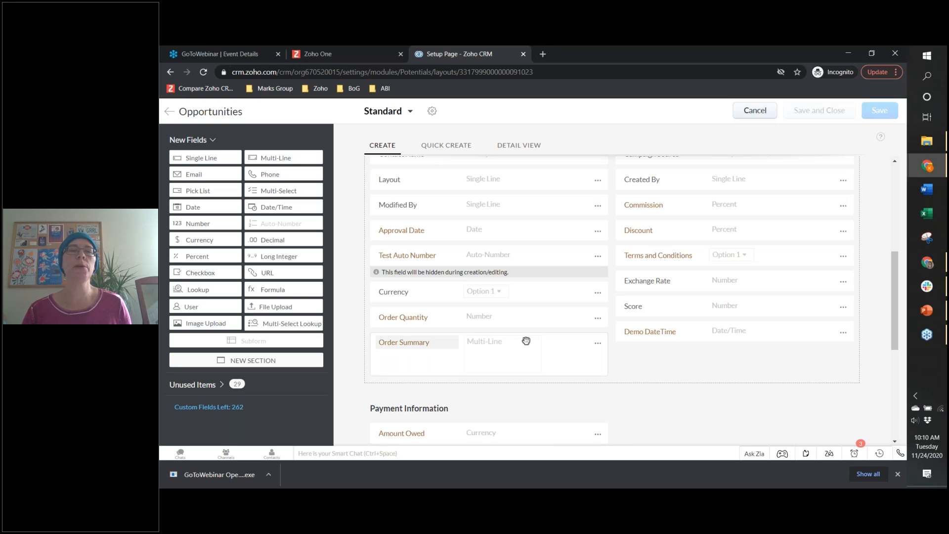
- Add a pick list field labelled "Service Interested In" below Order Summary in the Opportunities layout
{"action": "left_click_drag", "start_coordinate": [193, 193], "coordinate": [395, 384]}
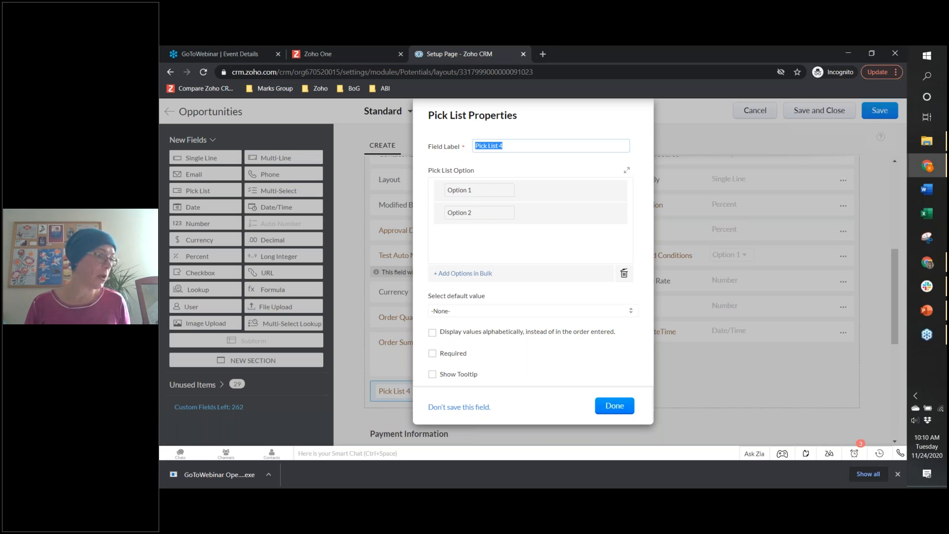
{"action": "type", "text": "Serv"}
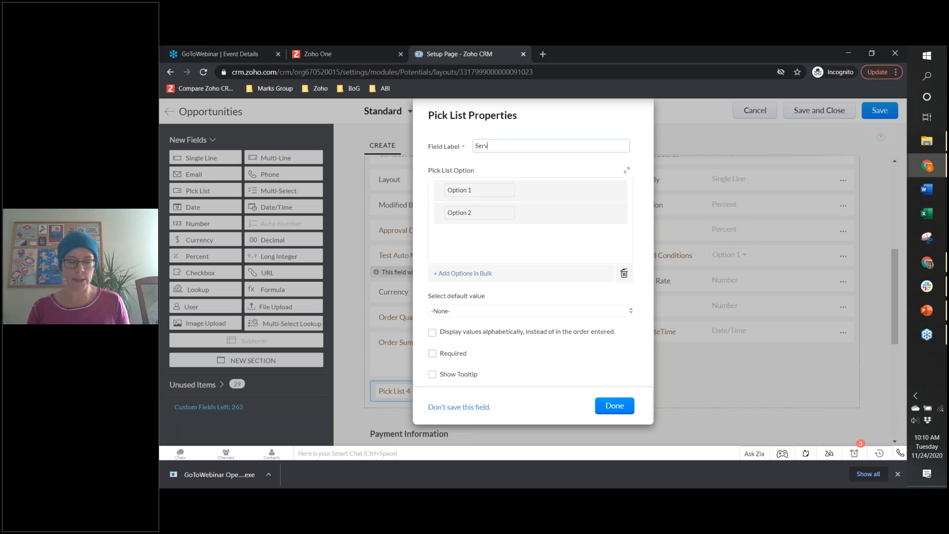
{"action": "type", "text": "ice Intere"}
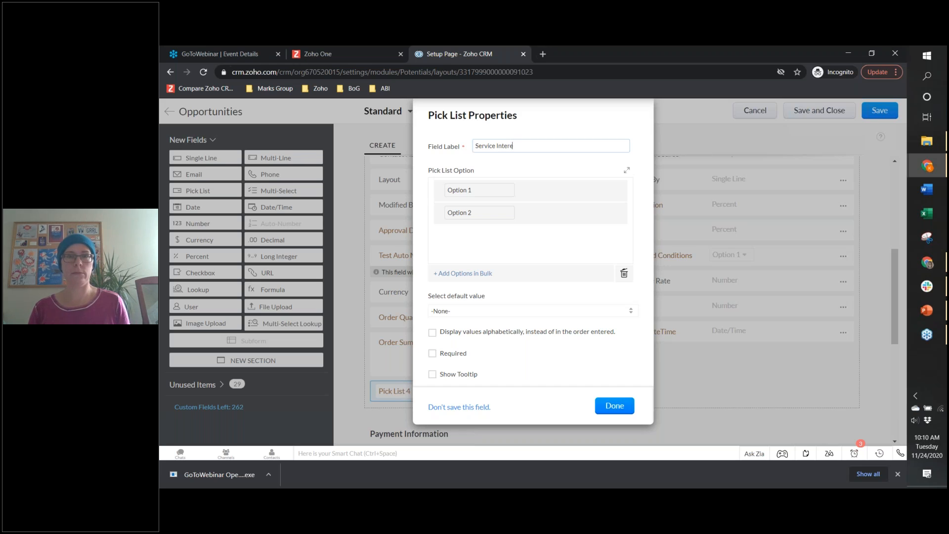
{"action": "type", "text": "sted In"}
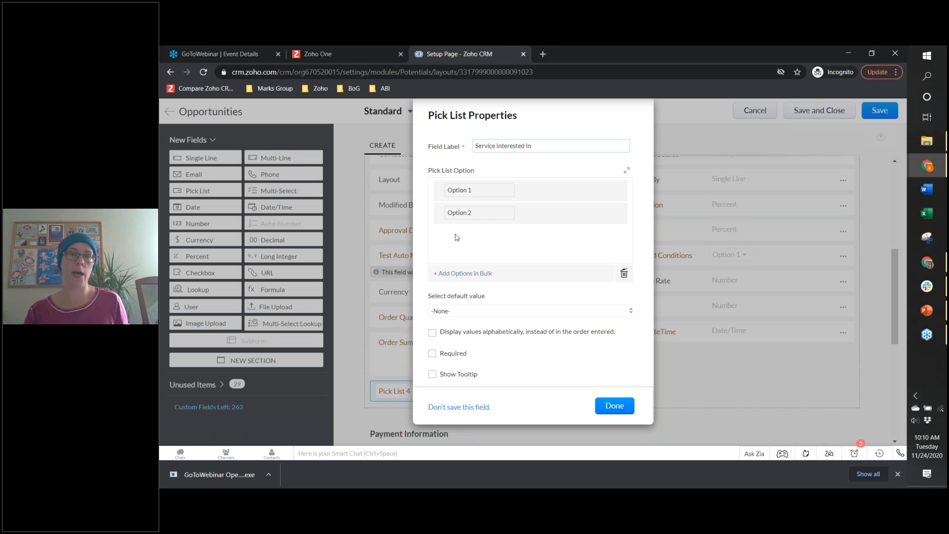
- Give the Service Interested In pick list the options Social Media, Photography and Copywriting, and confirm the field
{"action": "left_click", "coordinate": [485, 192]}
{"action": "key", "text": "BackSpace"}
{"action": "key", "text": "BackSpace"}
{"action": "key", "text": "BackSpace"}
{"action": "key", "text": "BackSpace"}
{"action": "key", "text": "BackSpace"}
{"action": "key", "text": "BackSpace"}
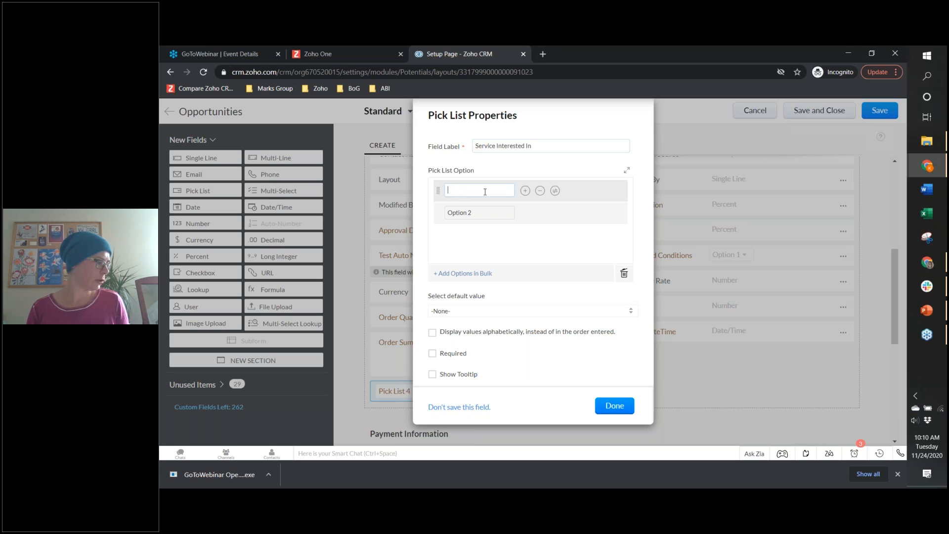
{"action": "type", "text": "Soci"}
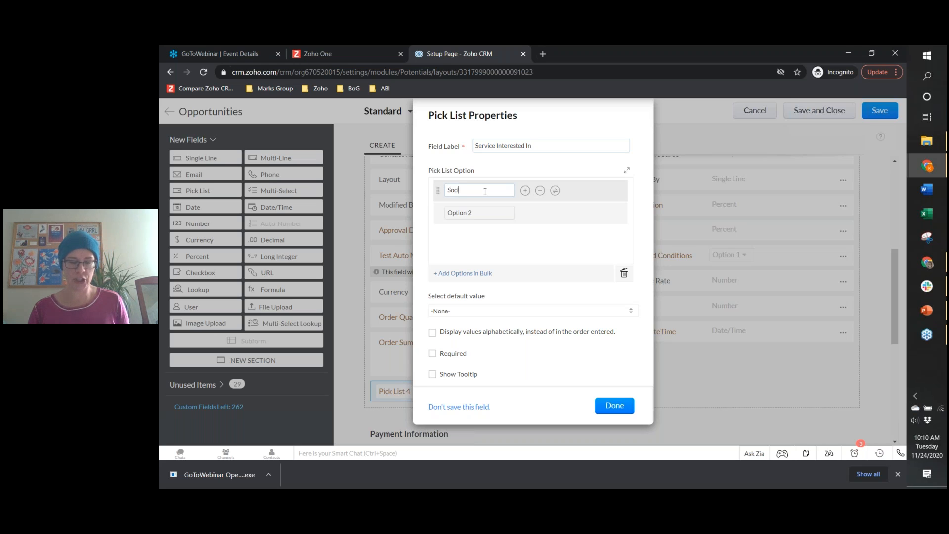
{"action": "type", "text": "al Media"}
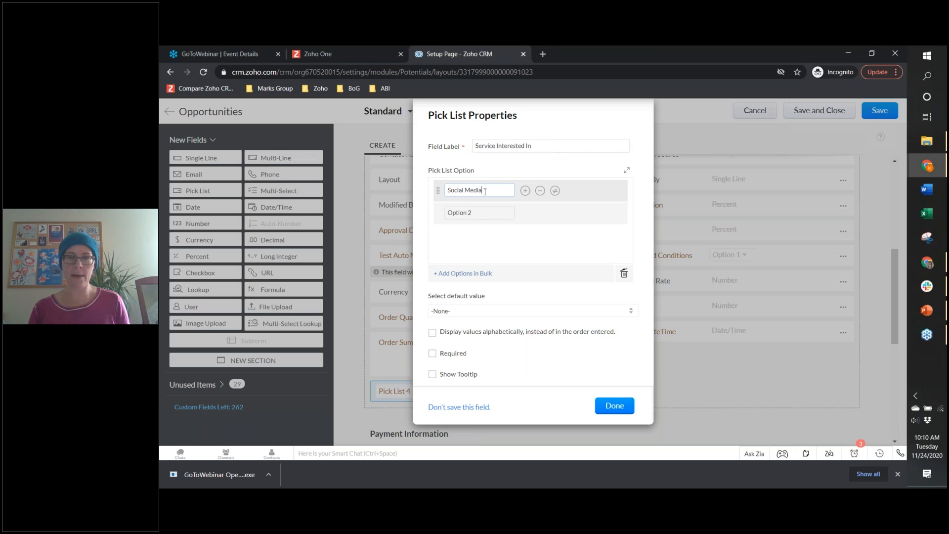
{"action": "key", "text": "Tab"}
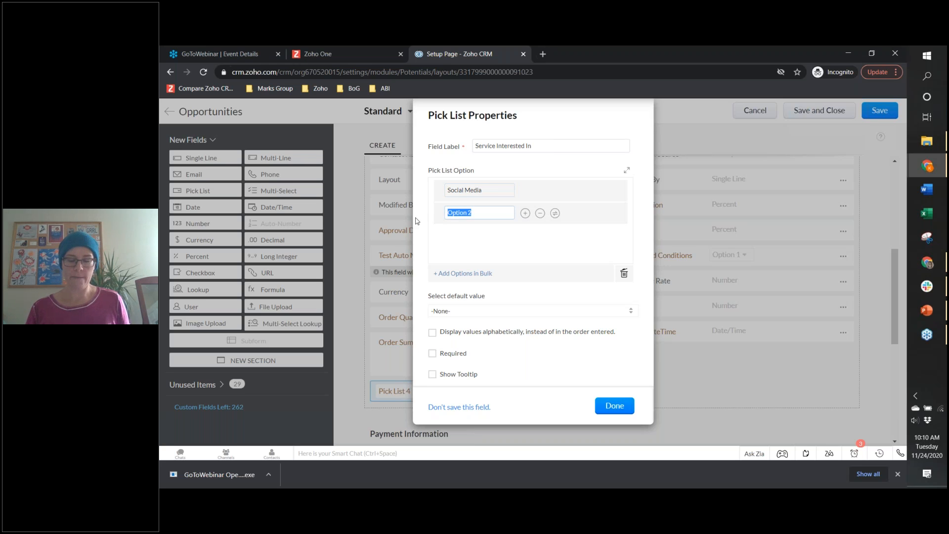
{"action": "type", "text": "Photography"}
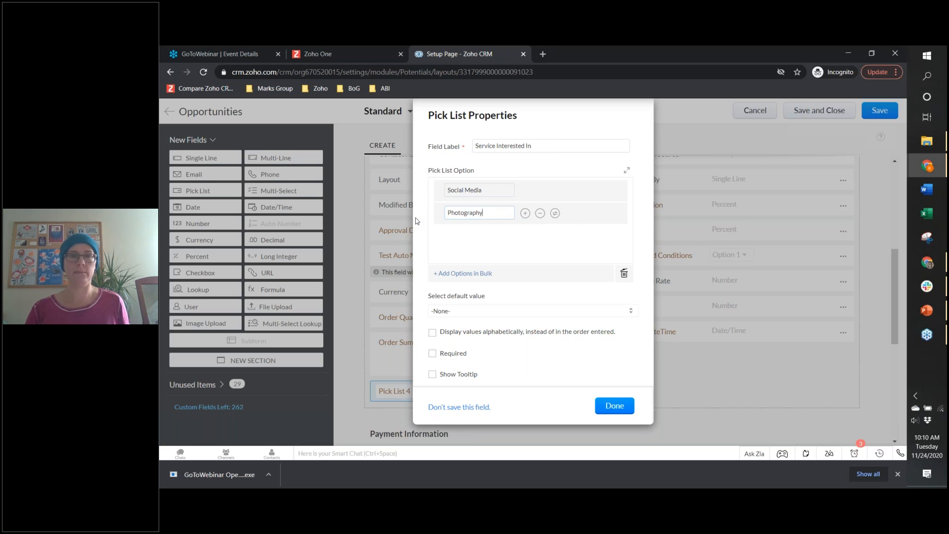
{"action": "left_click", "coordinate": [525, 213]}
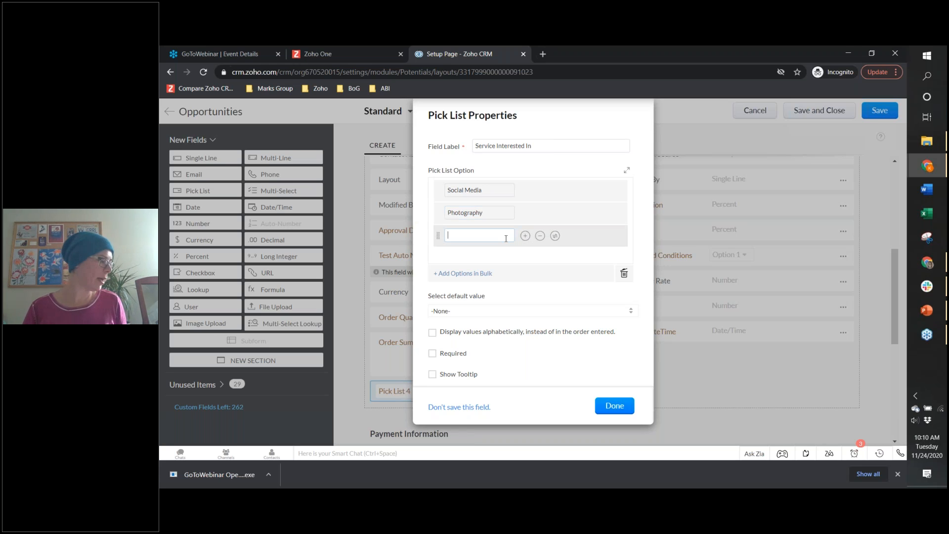
{"action": "type", "text": "Copy"}
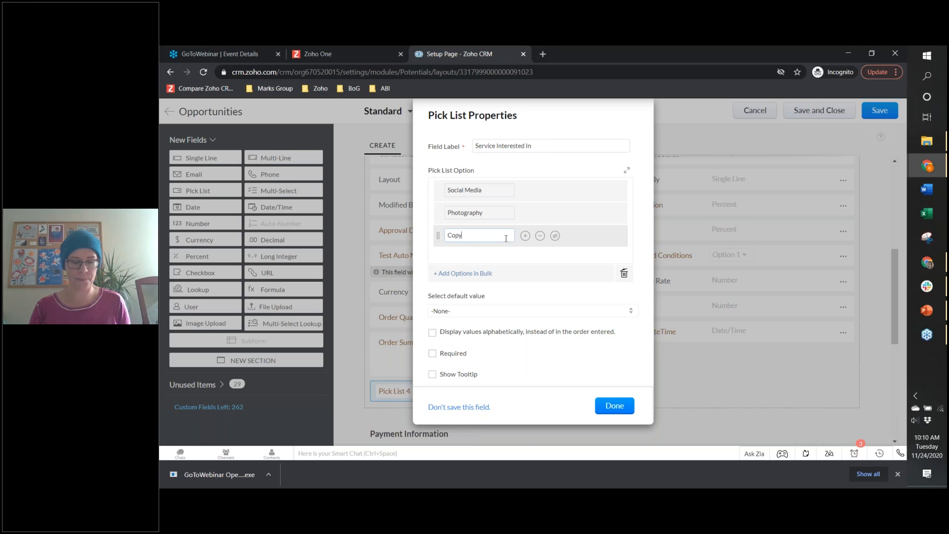
{"action": "type", "text": "writing"}
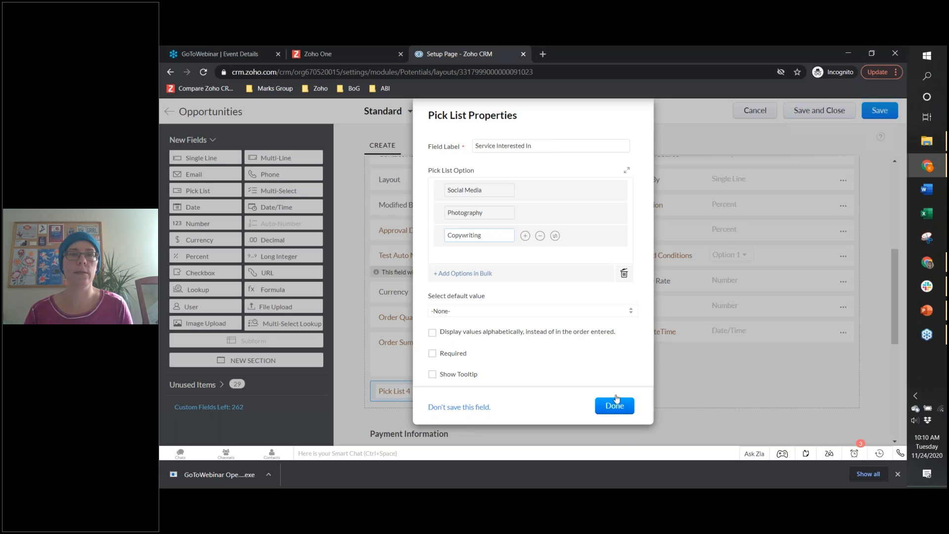
{"action": "left_click", "coordinate": [616, 404]}
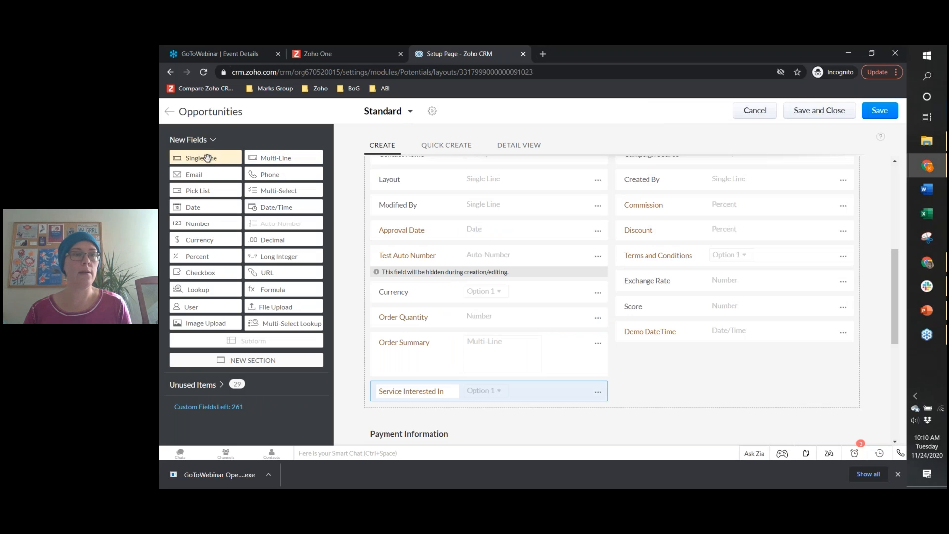
- Add a pick list labelled "Service Type" below Service Interested In, with Facebook and Twitter as its first two options
{"action": "left_click_drag", "start_coordinate": [201, 192], "coordinate": [772, 411]}
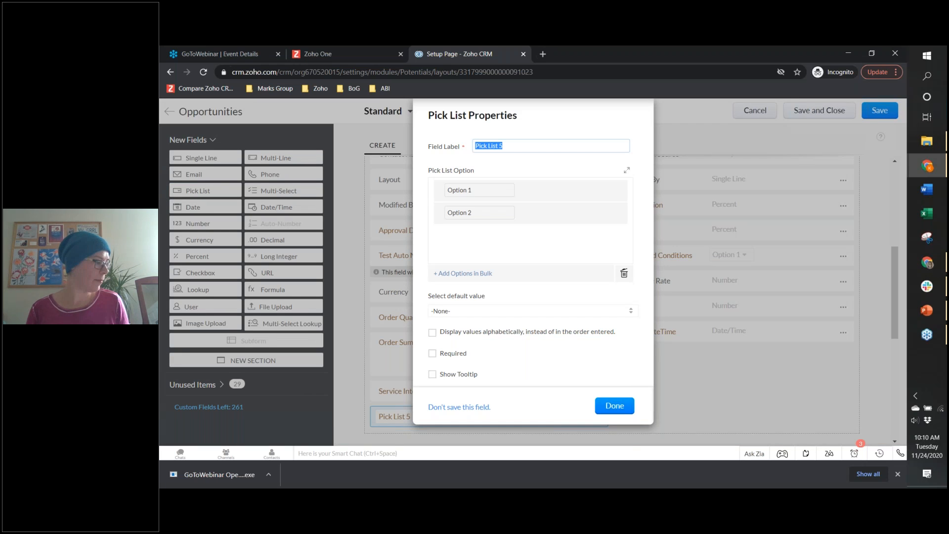
{"action": "type", "text": "Service Type"}
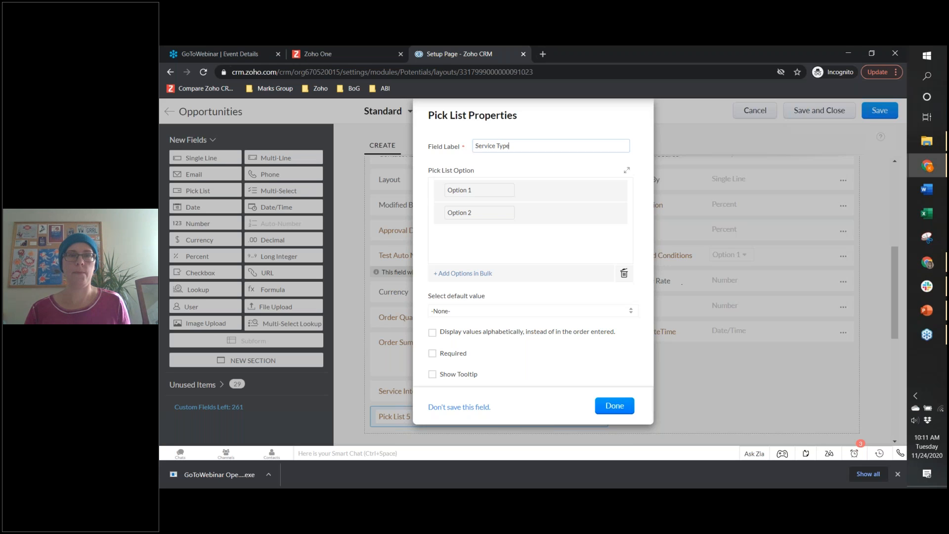
{"action": "key", "text": "Tab"}
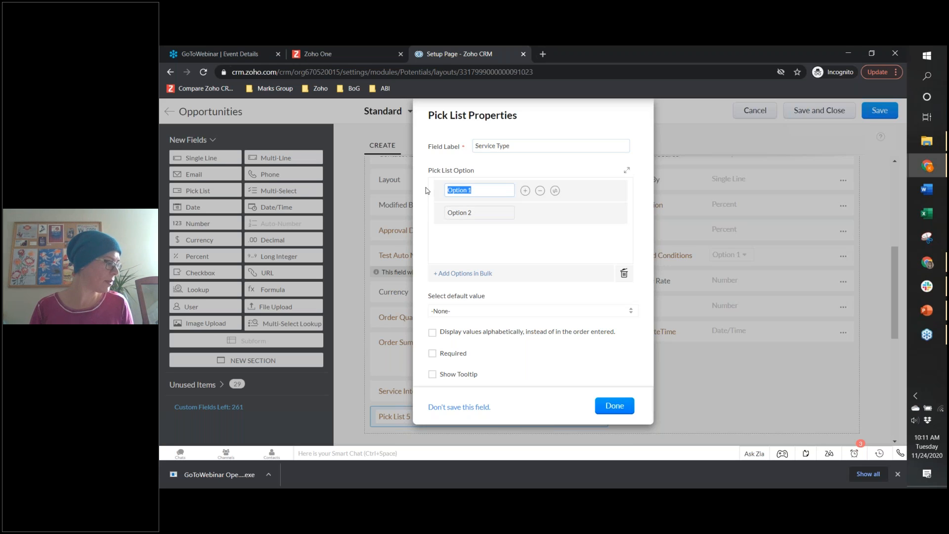
{"action": "type", "text": "Facebook"}
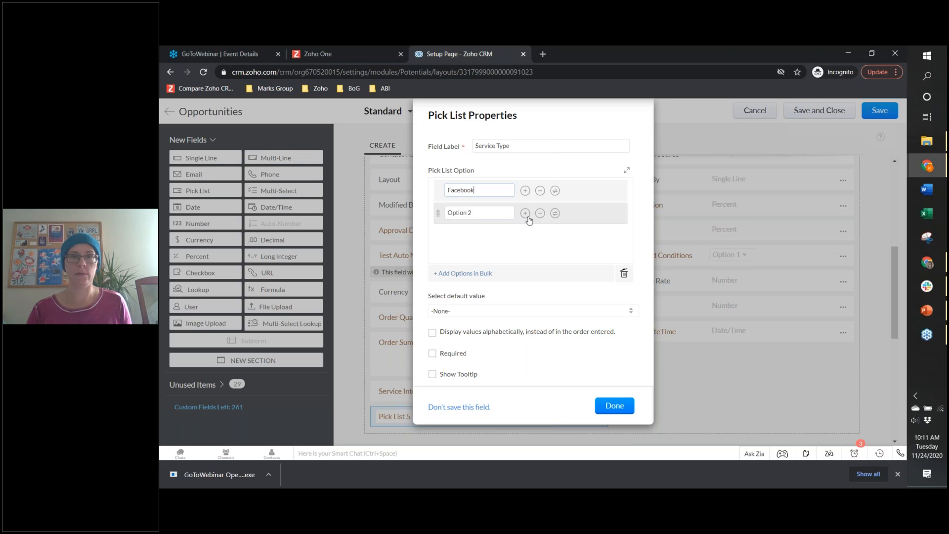
{"action": "key", "text": "Tab"}
{"action": "type", "text": "Twitter"}
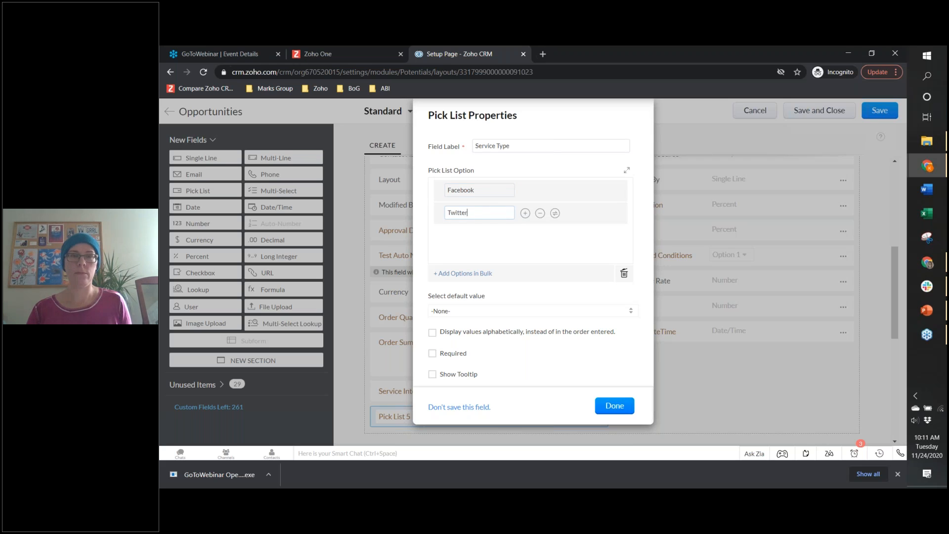
- Add the options Wedding and Fashion to the Service Type pick list
{"action": "left_click", "coordinate": [525, 213]}
{"action": "type", "text": "Wedding"}
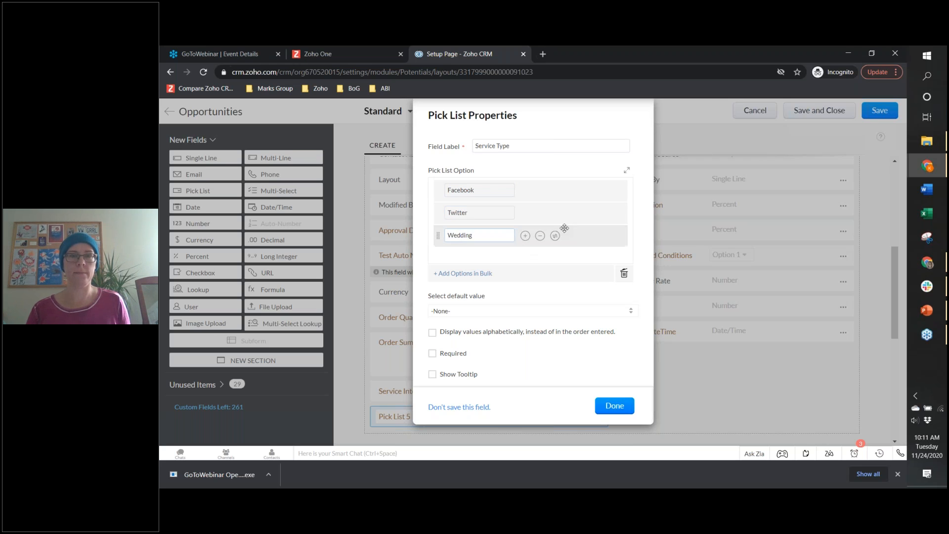
{"action": "left_click", "coordinate": [525, 236]}
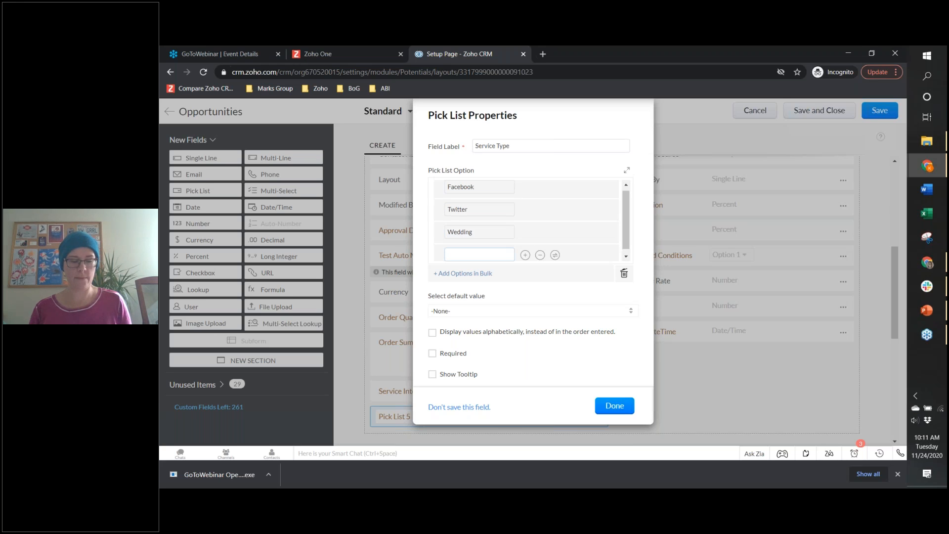
{"action": "type", "text": "Fashion"}
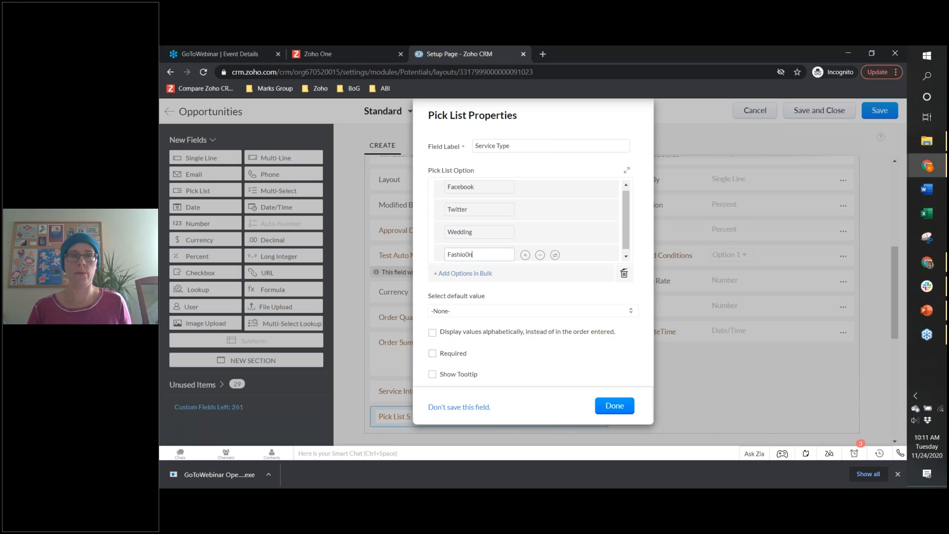
{"action": "key", "text": "BackSpace"}
{"action": "key", "text": "BackSpace"}
{"action": "type", "text": "on"}
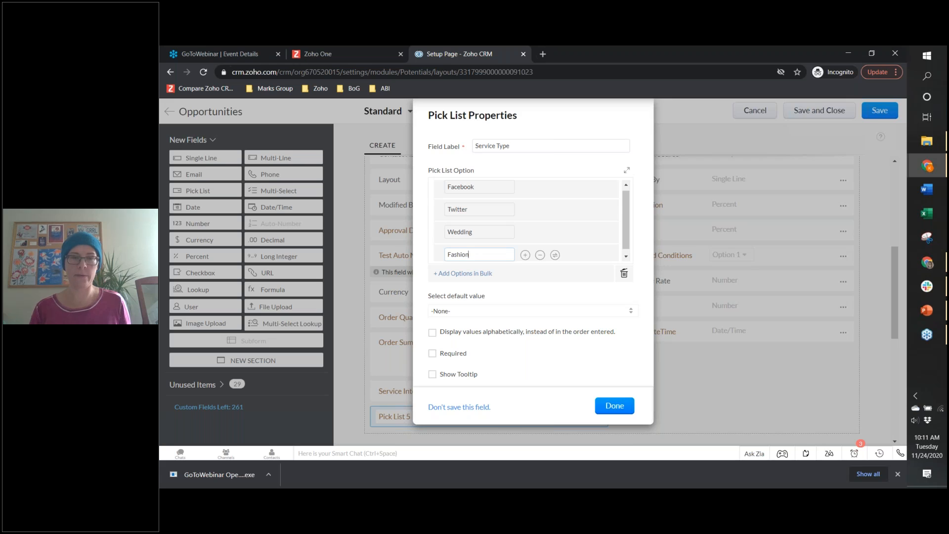
- Add the options Newspaper and Magazine to the Service Type pick list and confirm the field
{"action": "left_click", "coordinate": [525, 255]}
{"action": "type", "text": "Newspap"}
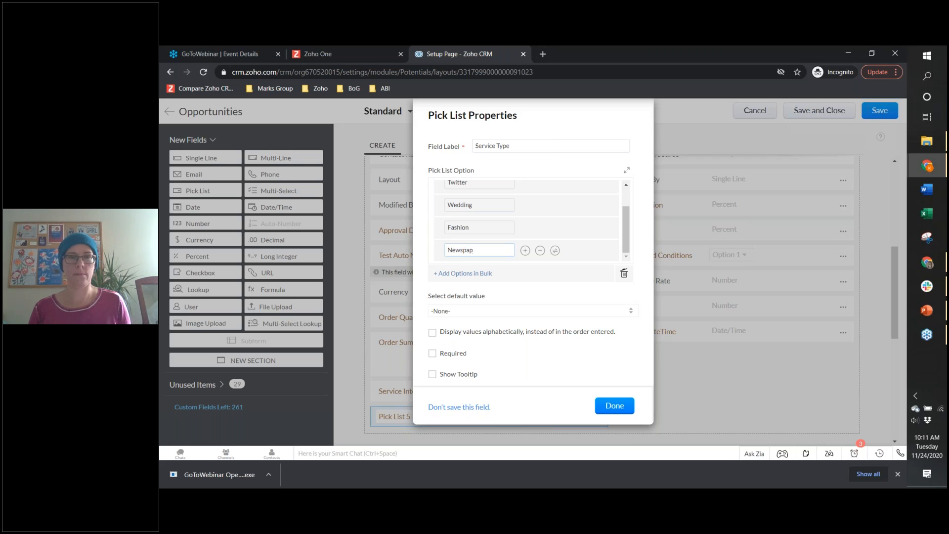
{"action": "type", "text": "er"}
{"action": "left_click", "coordinate": [525, 250]}
{"action": "type", "text": "Magazine"}
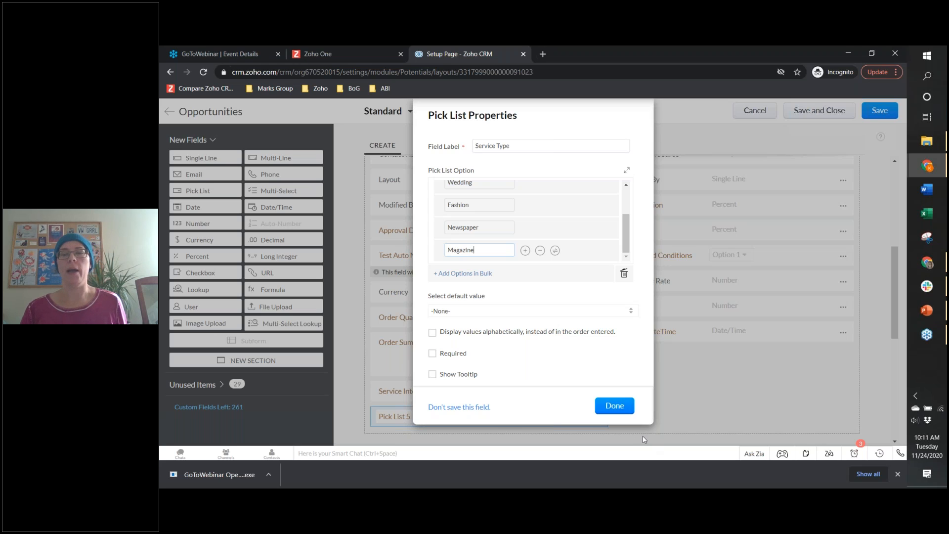
{"action": "left_click", "coordinate": [620, 408]}
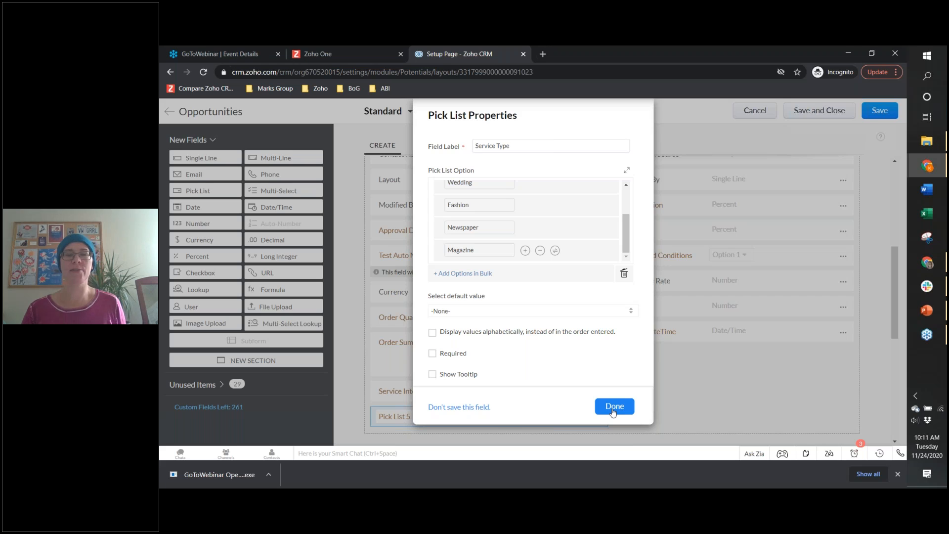
- Confirm the Service Type field, stay on the page when warned about unsaved changes, and save and close the Opportunities Standard layout
{"action": "left_click", "coordinate": [613, 409]}
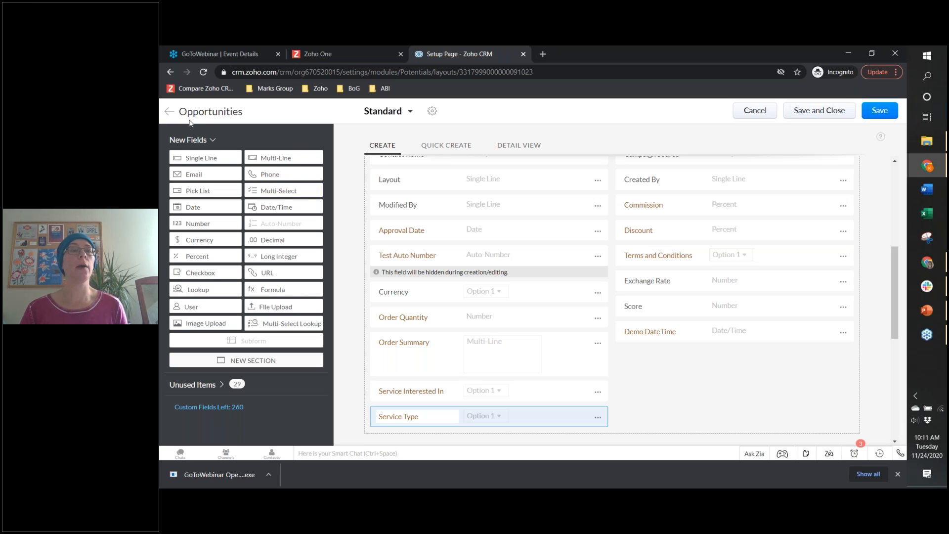
{"action": "left_click", "coordinate": [165, 115]}
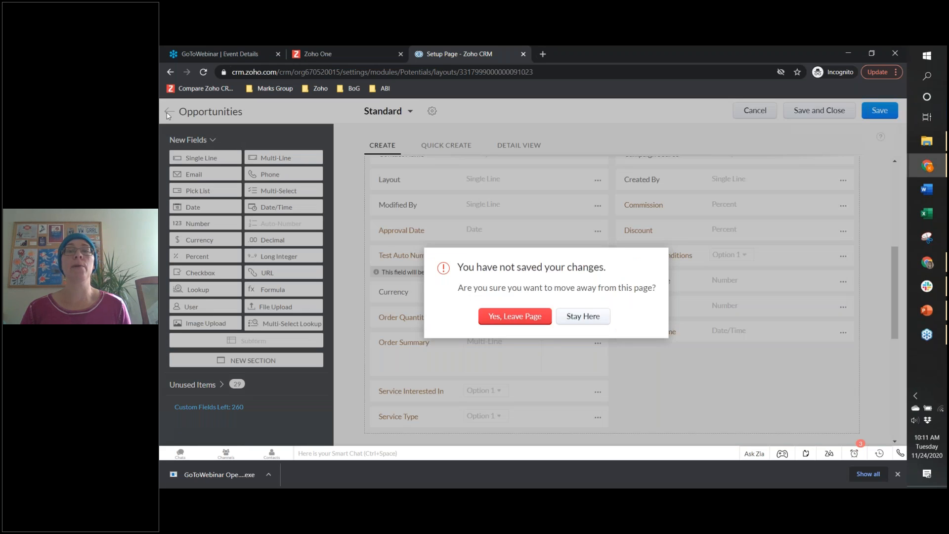
{"action": "left_click", "coordinate": [566, 320]}
{"action": "left_click", "coordinate": [829, 113]}
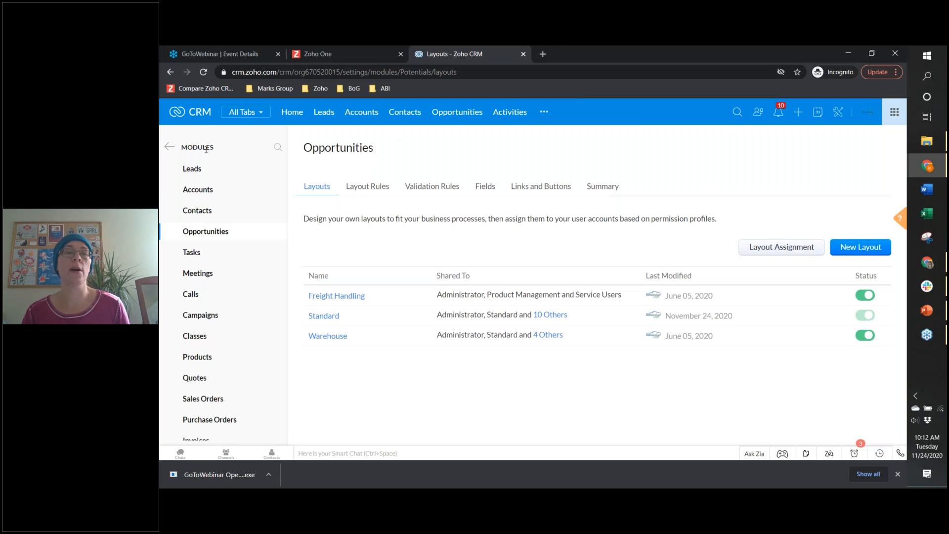
- Open the Lead Conversion Mapping of the Leads module's "test layout"
{"action": "left_click", "coordinate": [189, 171]}
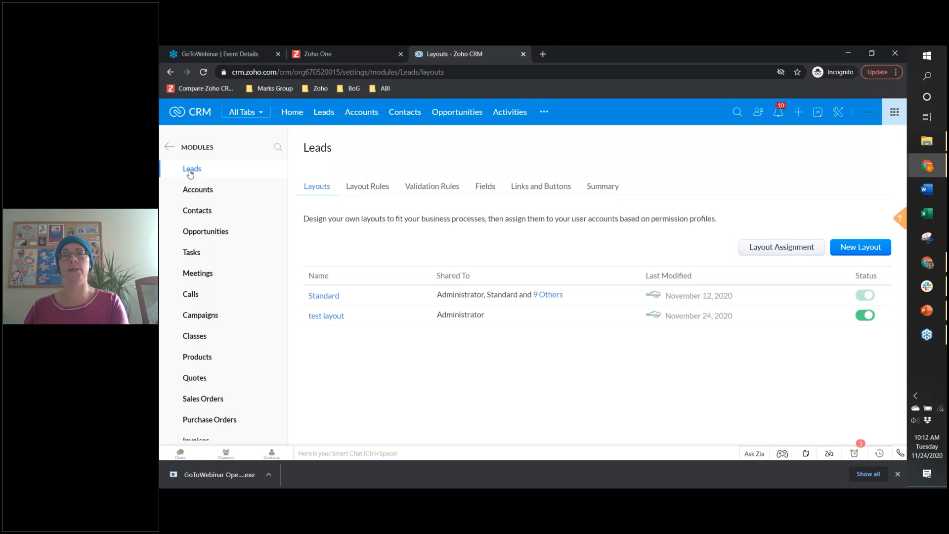
{"action": "left_click", "coordinate": [352, 315]}
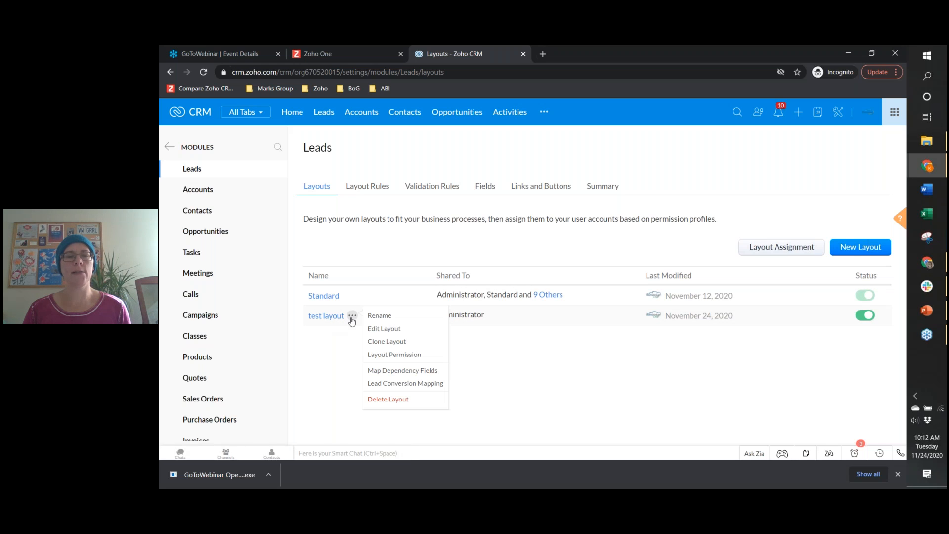
{"action": "left_click", "coordinate": [399, 384]}
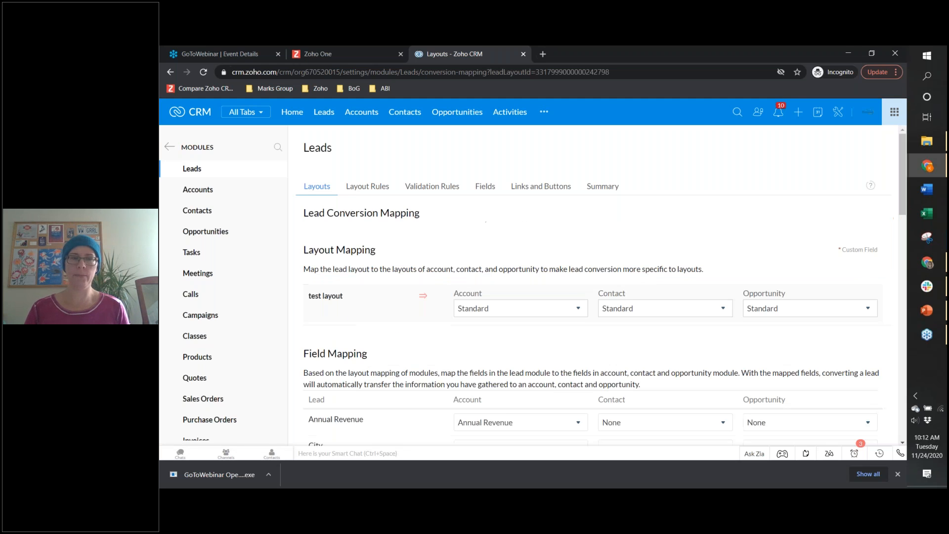
- Examine the account, contact and opportunity layouts available for mapping to the test layout
{"action": "left_click", "coordinate": [492, 310]}
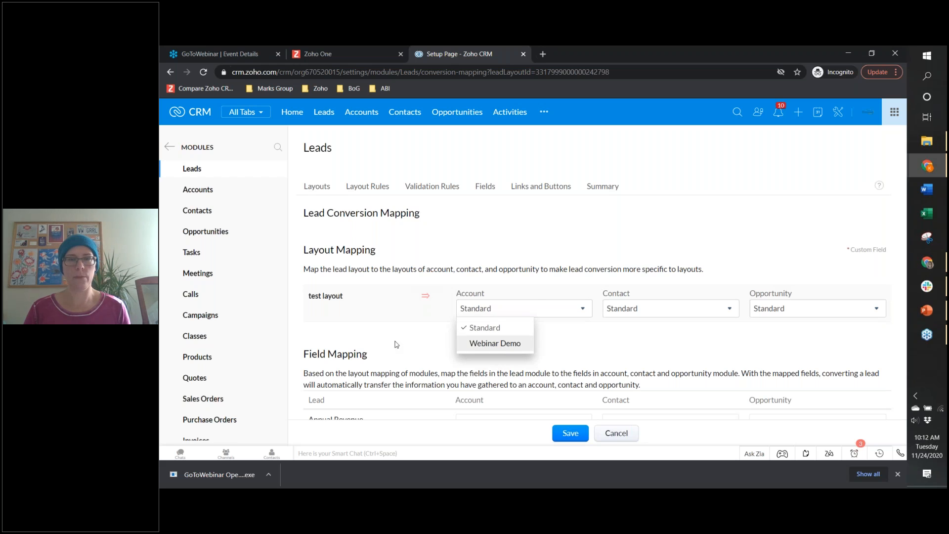
{"action": "left_click", "coordinate": [510, 308]}
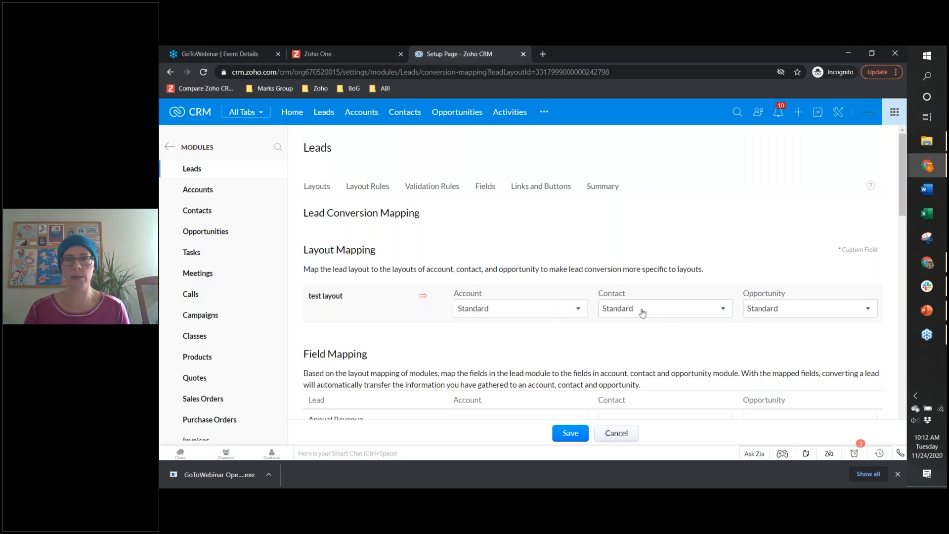
{"action": "left_click", "coordinate": [663, 312]}
{"action": "left_click", "coordinate": [771, 307]}
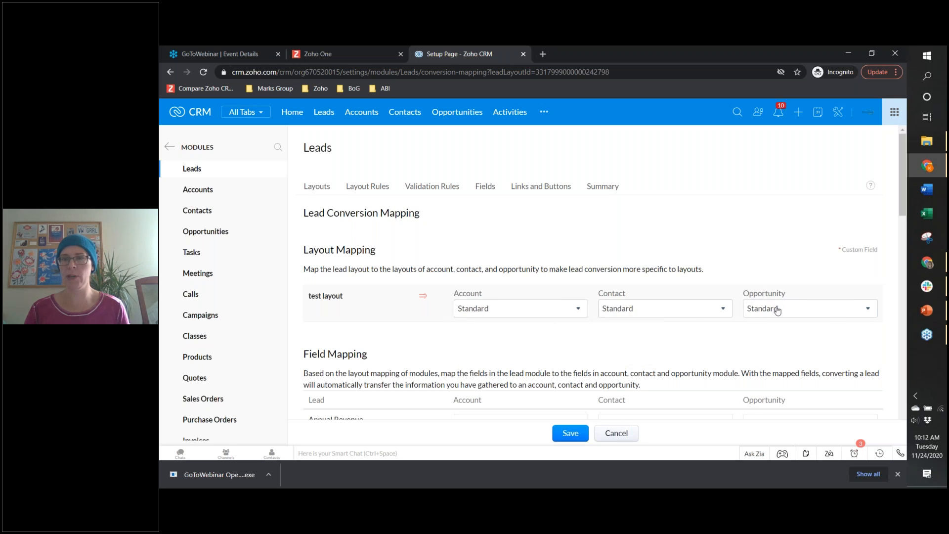
{"action": "left_click", "coordinate": [775, 309]}
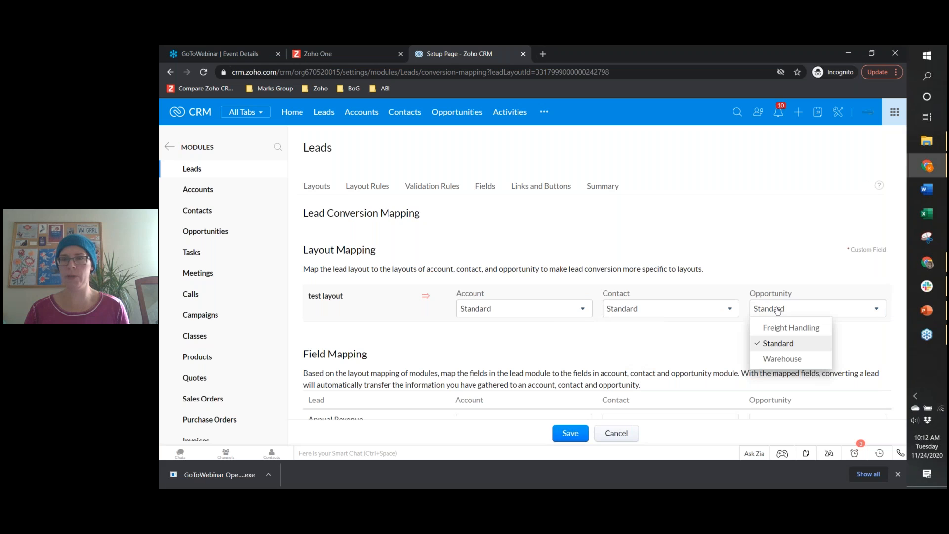
{"action": "left_click", "coordinate": [418, 332]}
- Examine which account, contact and opportunity fields the Equipment Make lead field can be mapped to
{"action": "scroll", "coordinate": [416, 340], "scroll_direction": "down", "scroll_amount": 3}
{"action": "scroll", "coordinate": [417, 340], "scroll_direction": "down", "scroll_amount": 1}
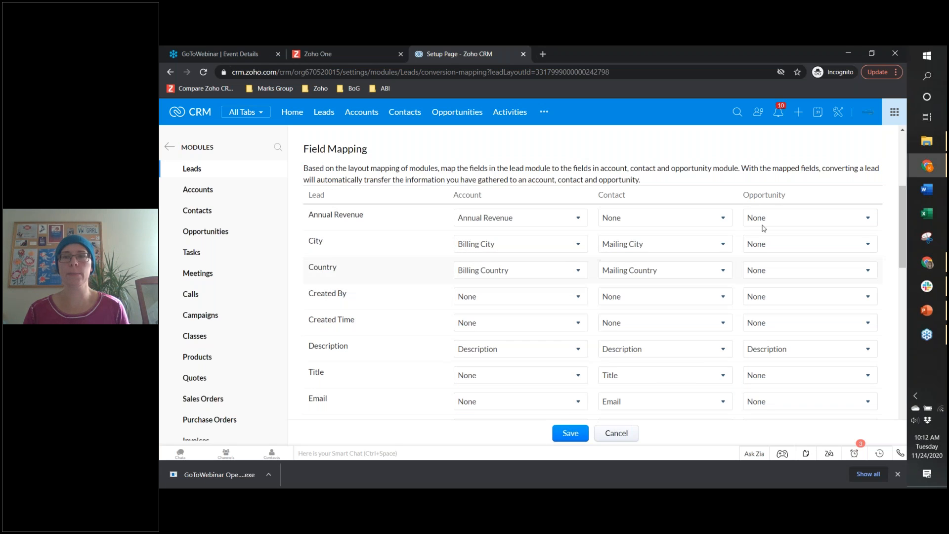
{"action": "scroll", "coordinate": [778, 360], "scroll_direction": "down", "scroll_amount": 2}
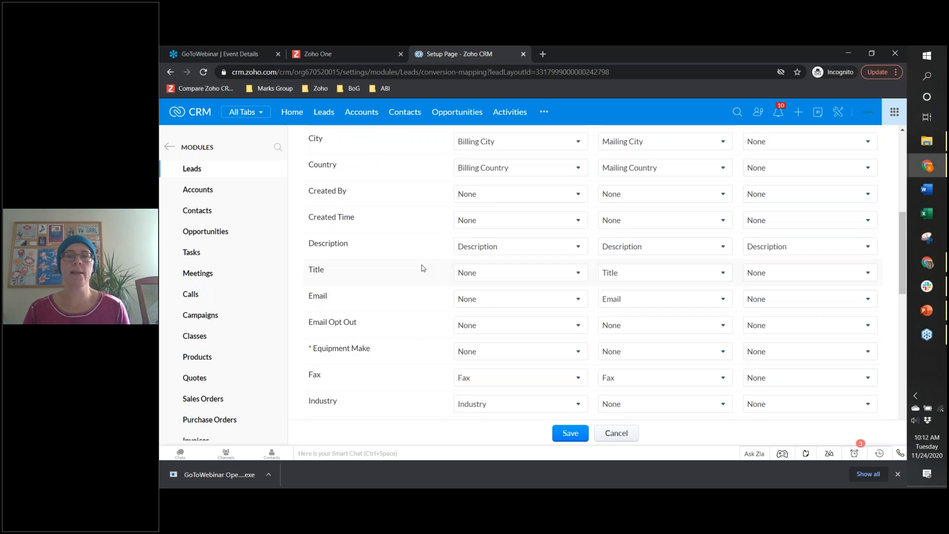
{"action": "scroll", "coordinate": [421, 269], "scroll_direction": "down", "scroll_amount": 1}
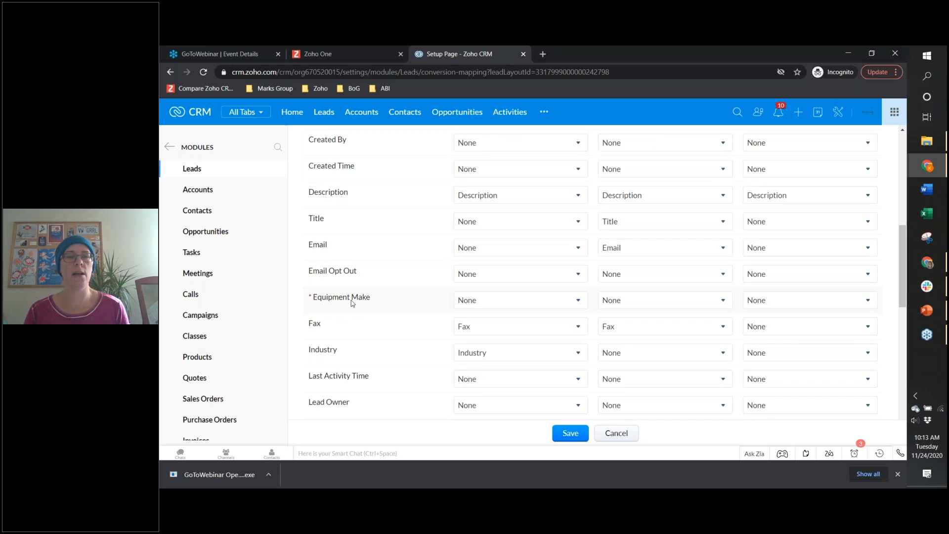
{"action": "left_click", "coordinate": [539, 305]}
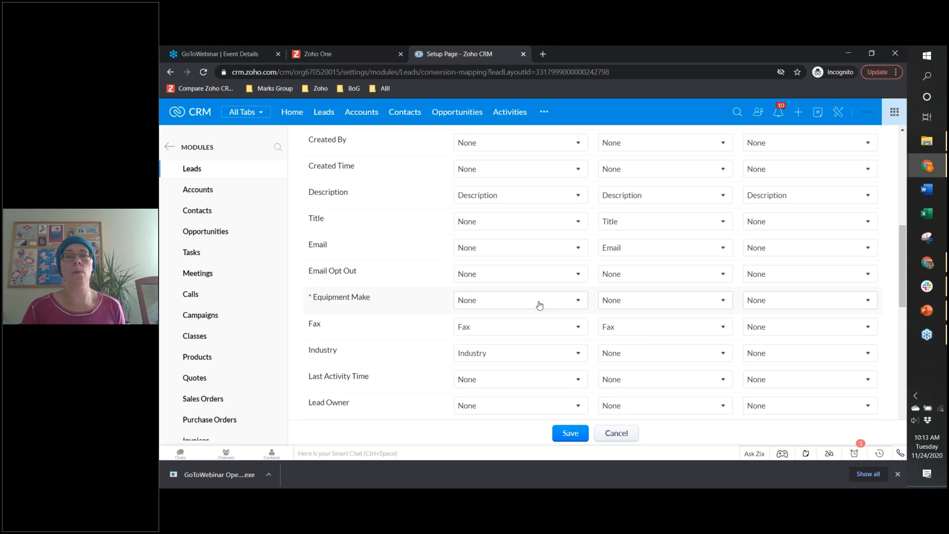
{"action": "left_click", "coordinate": [663, 307]}
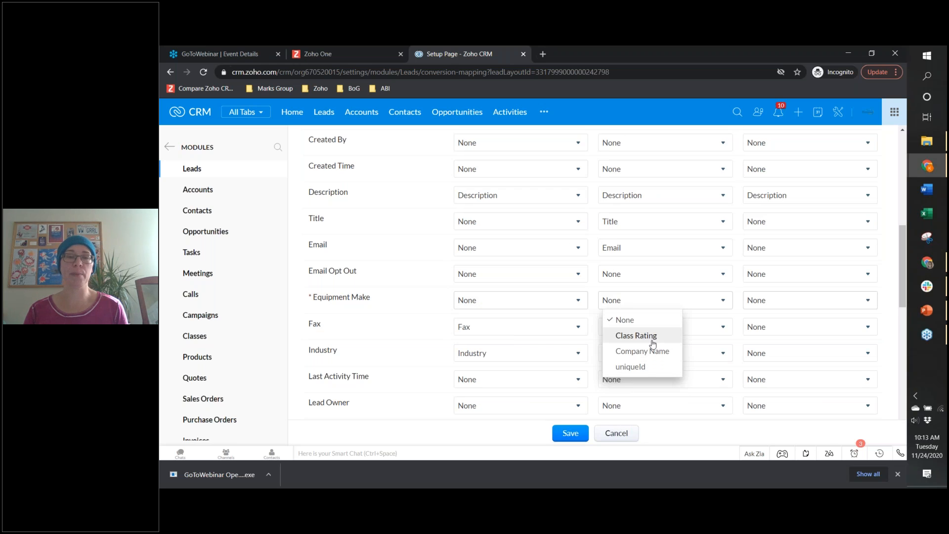
{"action": "left_click", "coordinate": [818, 301]}
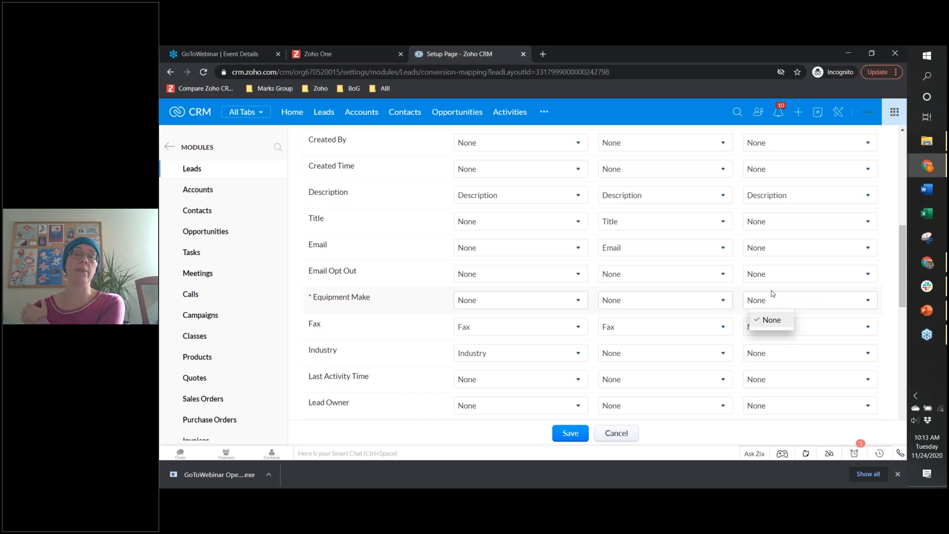
{"action": "left_click", "coordinate": [411, 341]}
- Map the Service Interested in and Service Type lead fields to the Opportunity fields Service Interested In and Service Type, and save the mapping
{"action": "scroll", "coordinate": [411, 341], "scroll_direction": "down", "scroll_amount": 5}
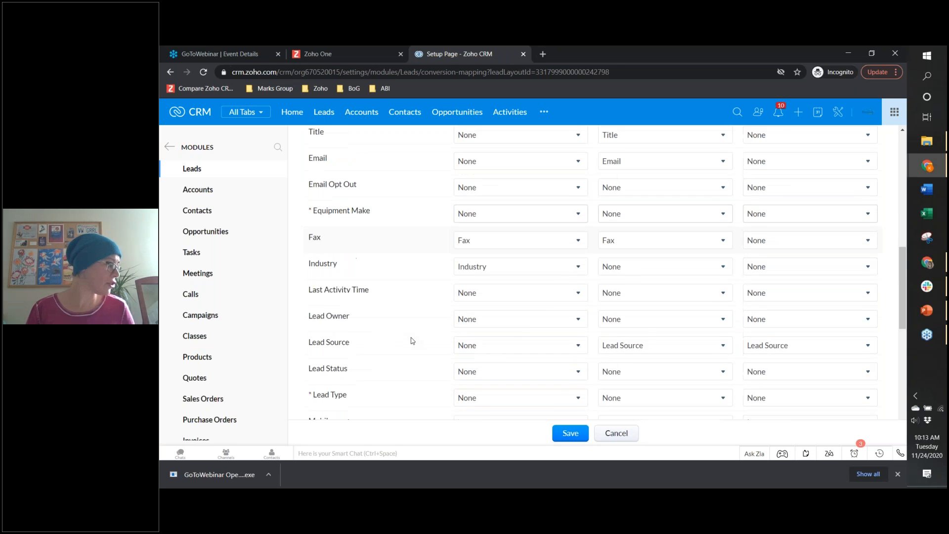
{"action": "scroll", "coordinate": [412, 341], "scroll_direction": "down", "scroll_amount": 3}
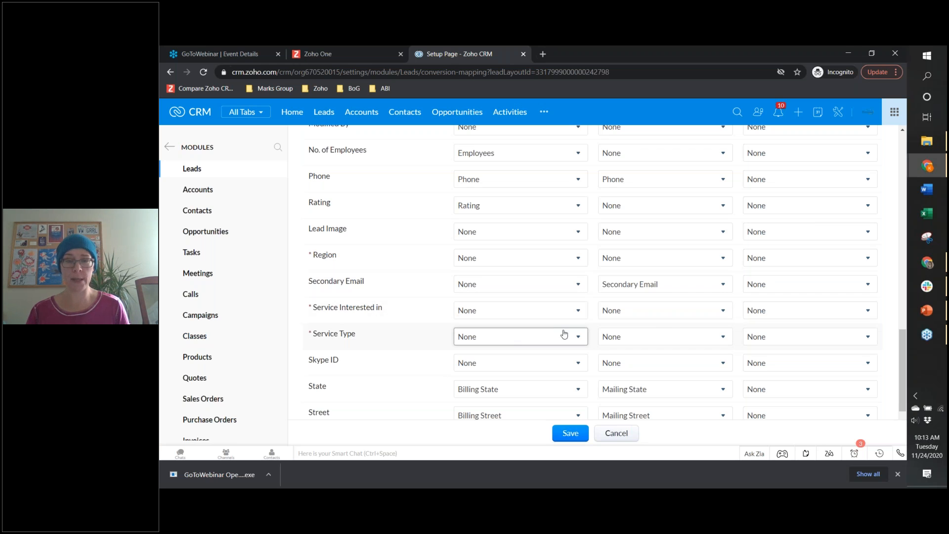
{"action": "left_click", "coordinate": [805, 310]}
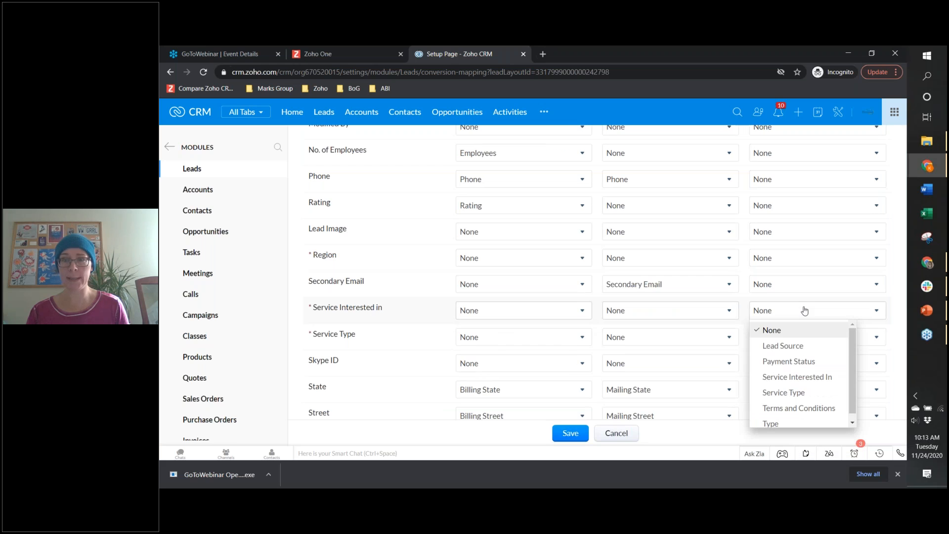
{"action": "left_click", "coordinate": [800, 377]}
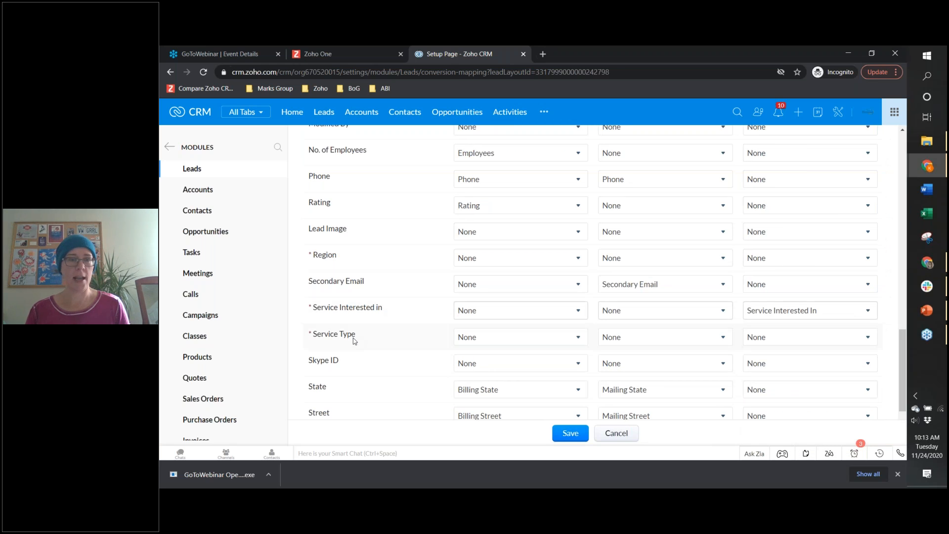
{"action": "left_click", "coordinate": [765, 337]}
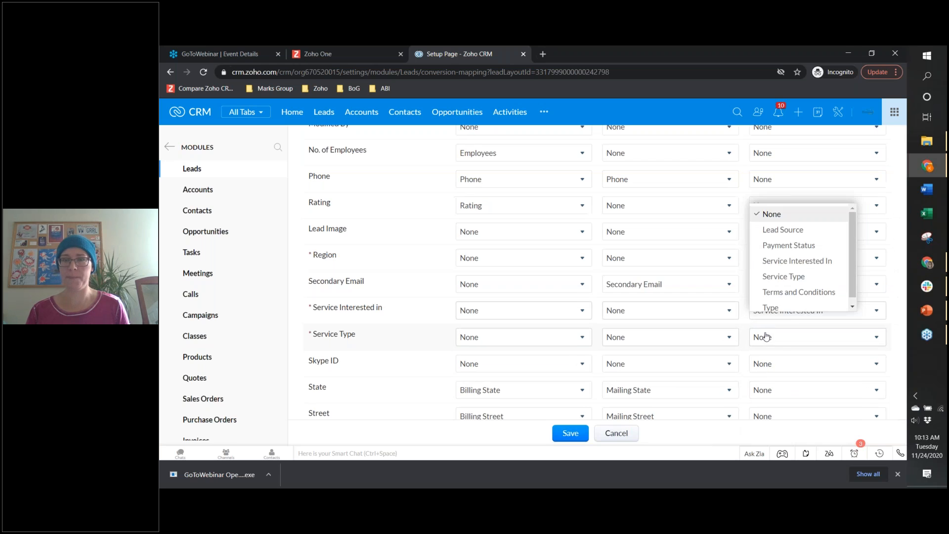
{"action": "left_click", "coordinate": [785, 278]}
{"action": "left_click", "coordinate": [571, 434]}
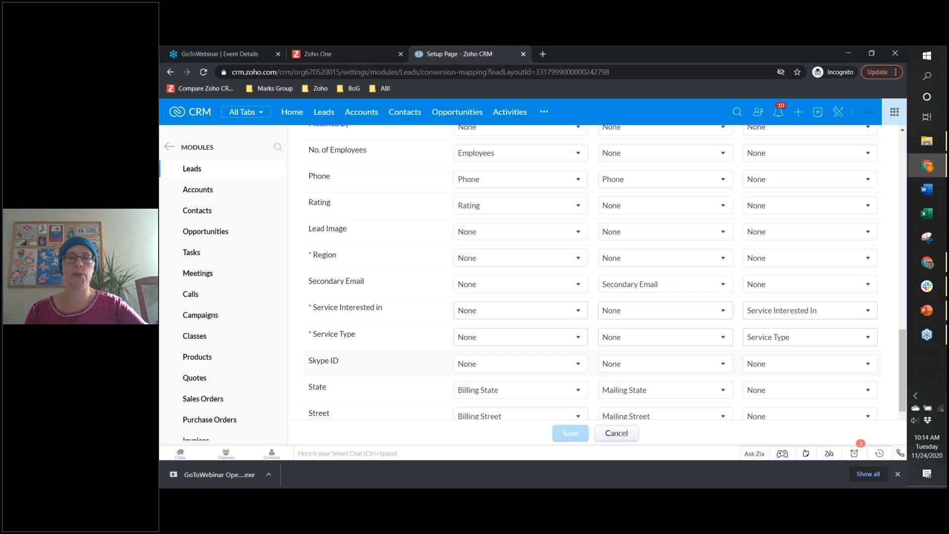
- Switch to the PowerPoint webinar presentation to check the "What we will learn" slide, and return to the Zoho CRM setup page
{"action": "scroll", "coordinate": [438, 322], "scroll_direction": "down", "scroll_amount": 3}
{"action": "scroll", "coordinate": [441, 327], "scroll_direction": "up", "scroll_amount": 12}
{"action": "scroll", "coordinate": [440, 327], "scroll_direction": "up", "scroll_amount": 5}
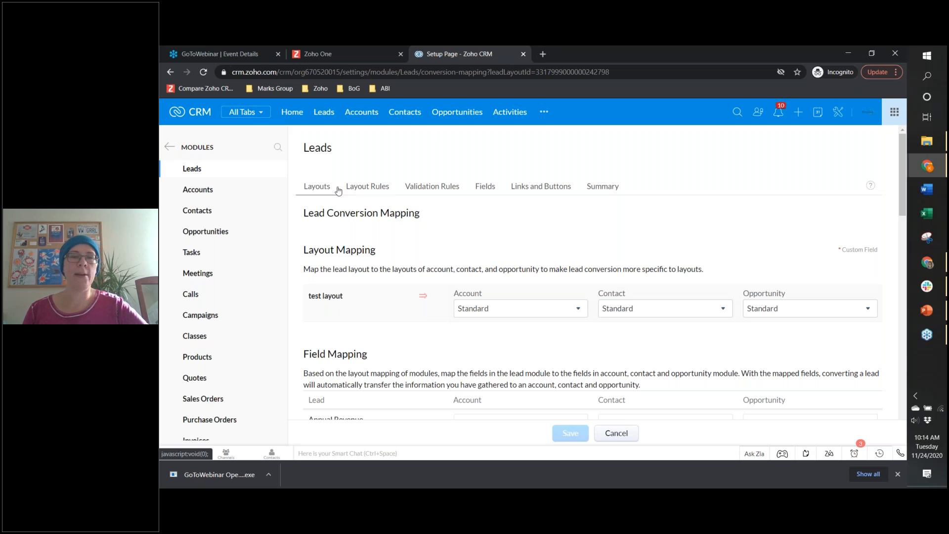
{"action": "mouse_move", "coordinate": [928, 270]}
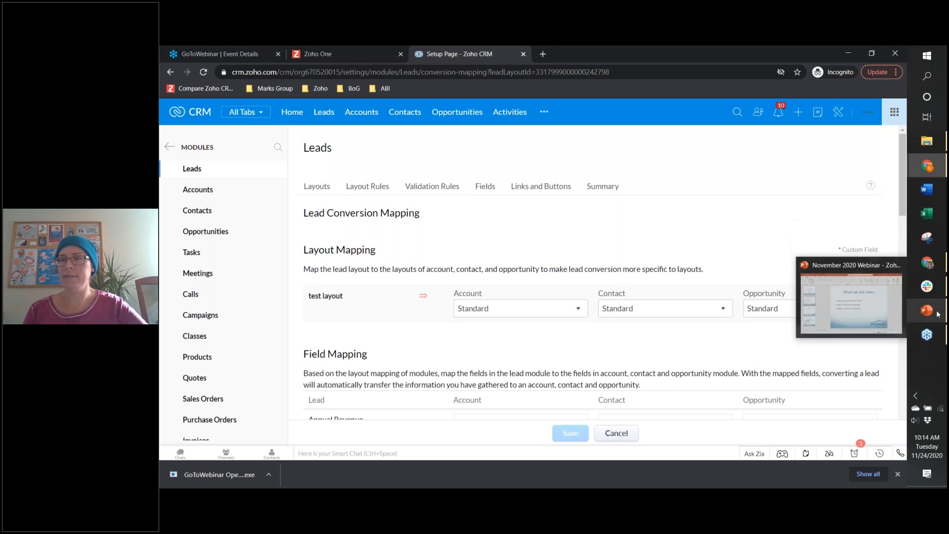
{"action": "left_click", "coordinate": [927, 310]}
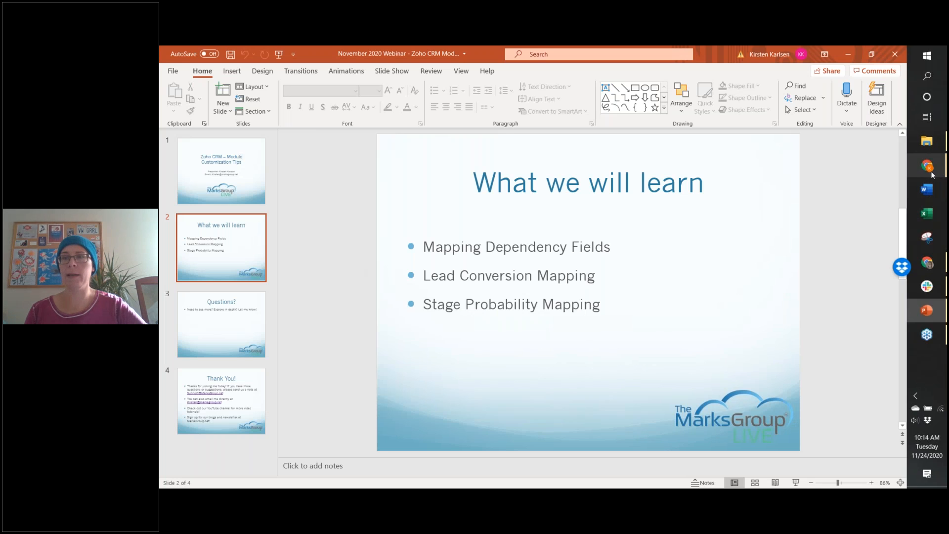
{"action": "mouse_move", "coordinate": [932, 174]}
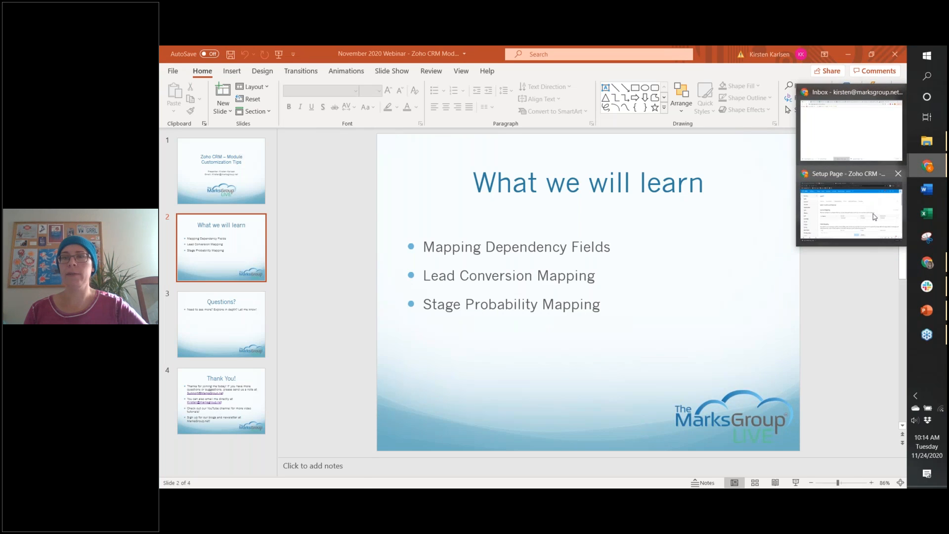
{"action": "left_click", "coordinate": [874, 216]}
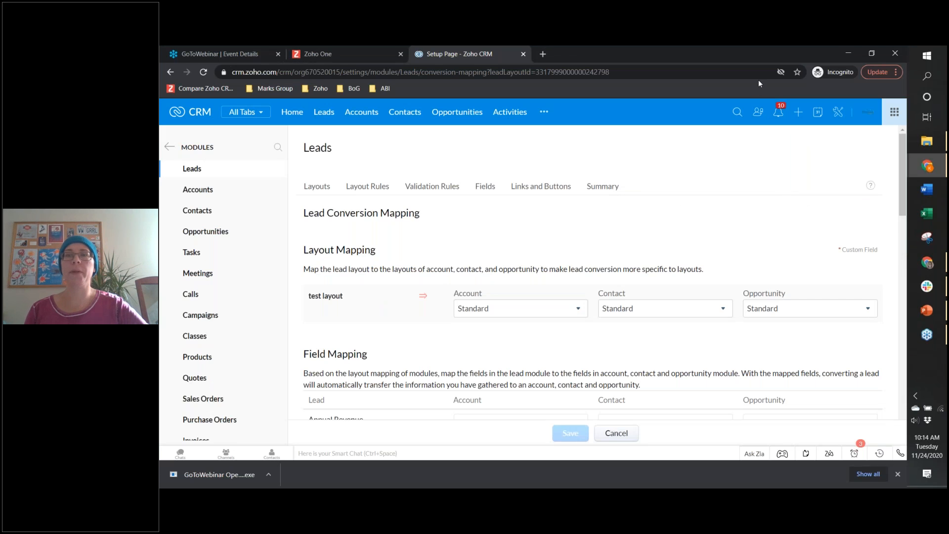
- Open the Stage-Probability Mapping of the Opportunities module's Standard layout
{"action": "left_click", "coordinate": [720, 199]}
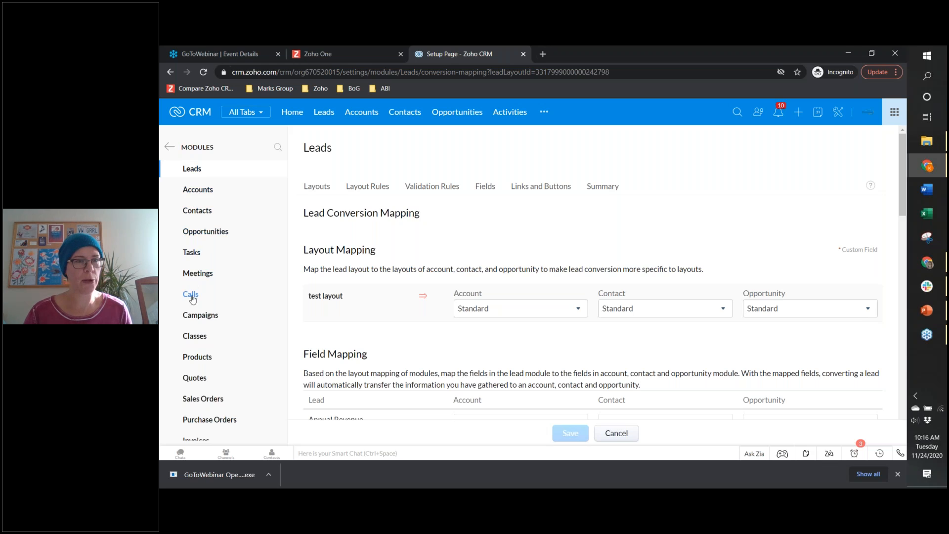
{"action": "left_click", "coordinate": [205, 231]}
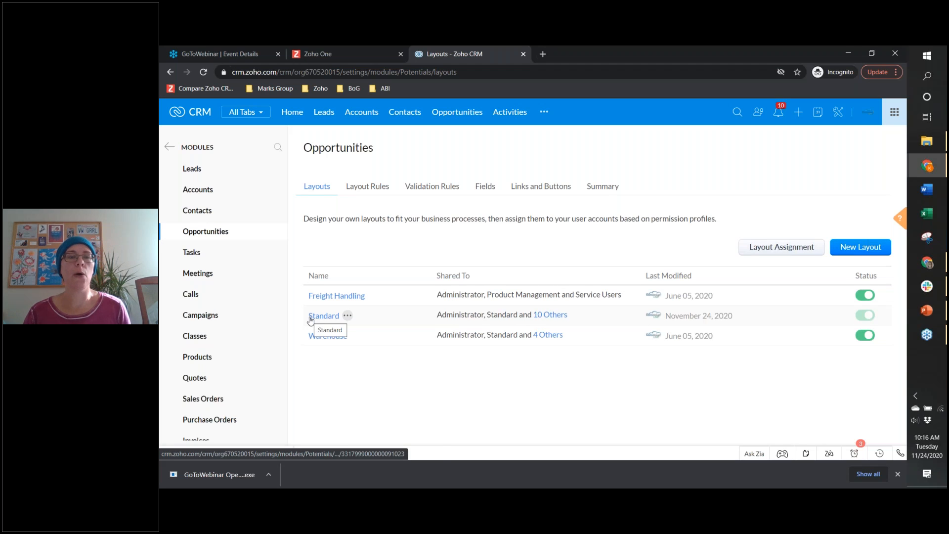
{"action": "left_click", "coordinate": [348, 316]}
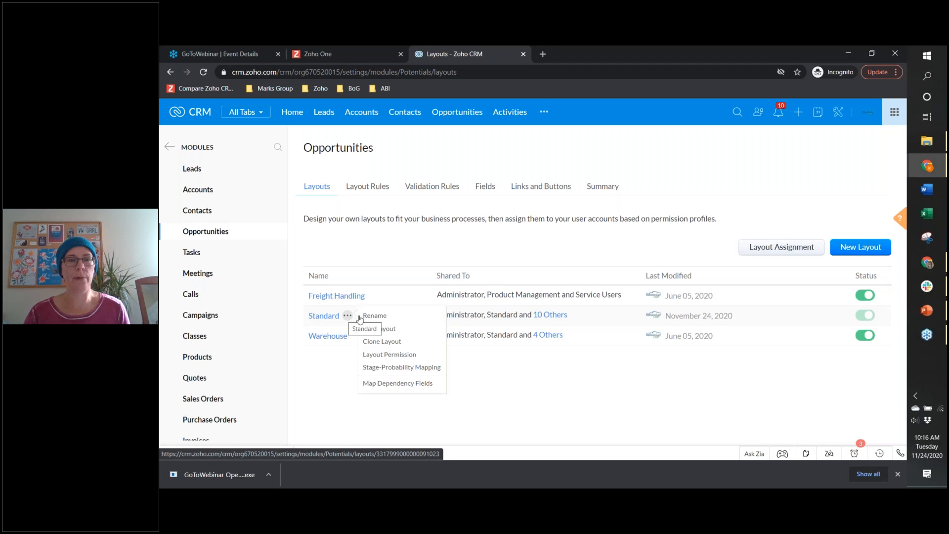
{"action": "left_click", "coordinate": [423, 368]}
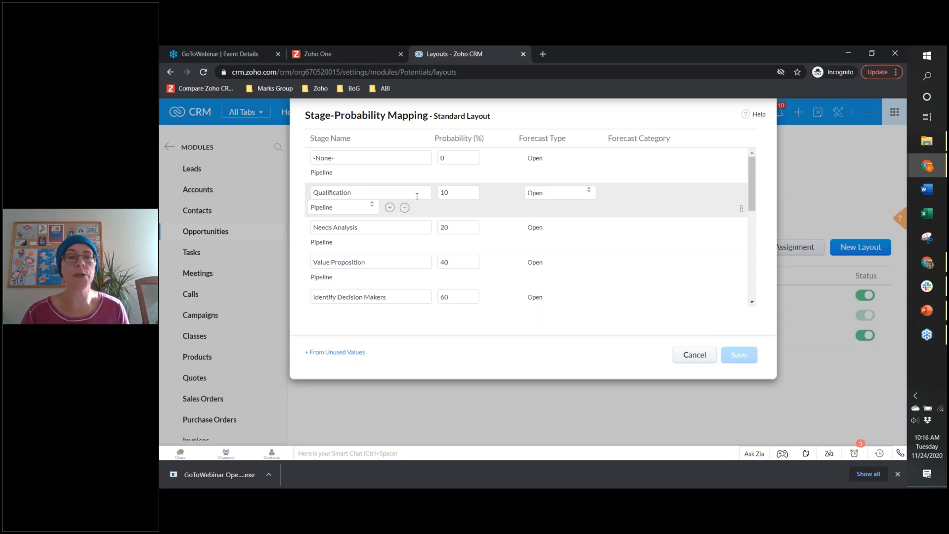
- Examine the forecast category and forecast type options available for the Qualification stage
{"action": "left_click", "coordinate": [372, 207]}
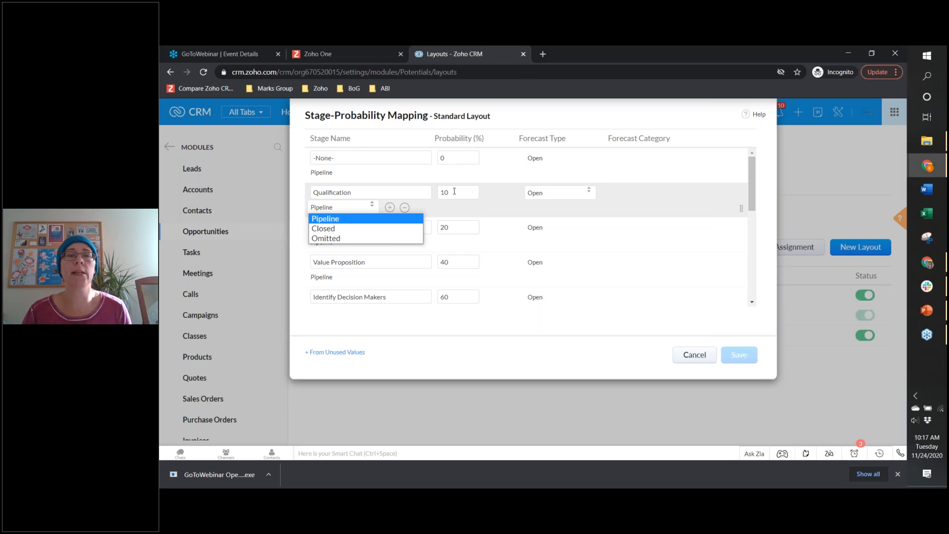
{"action": "left_click", "coordinate": [525, 128]}
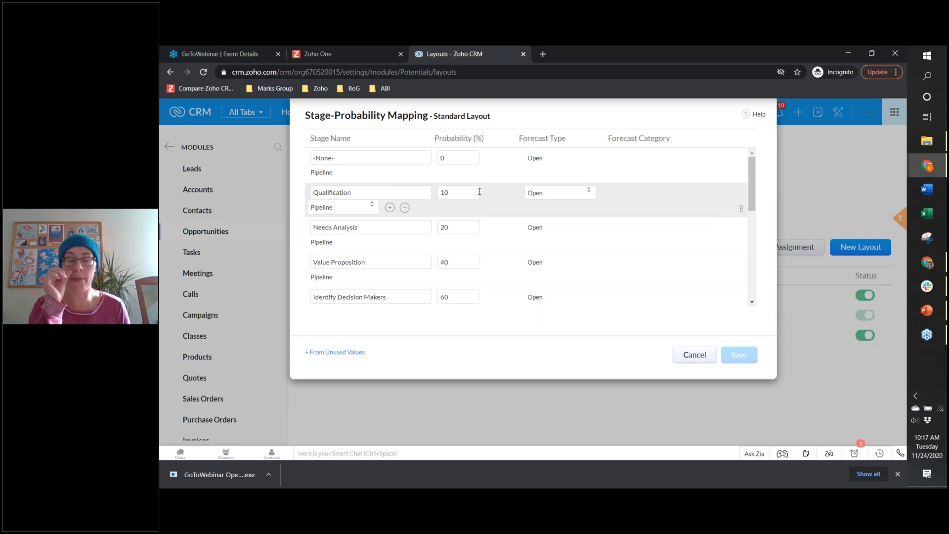
{"action": "left_click", "coordinate": [578, 201]}
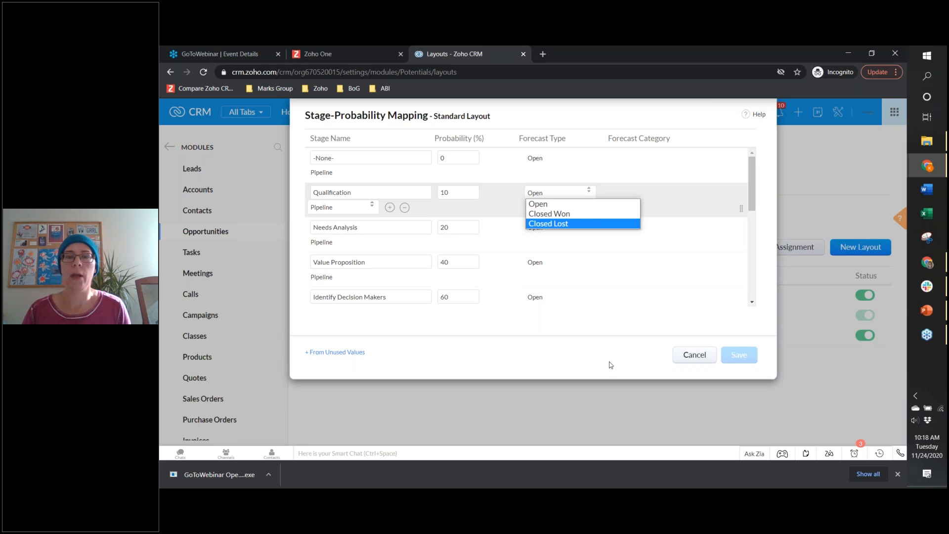
{"action": "left_click", "coordinate": [584, 347]}
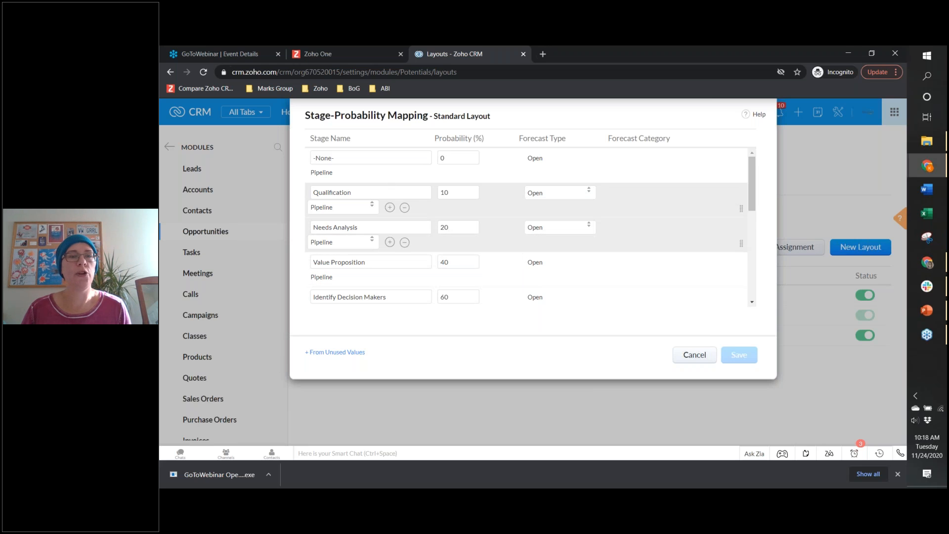
- Rename the Needs Analysis stage to Assessment and set its probability to 30%
{"action": "left_click", "coordinate": [382, 228]}
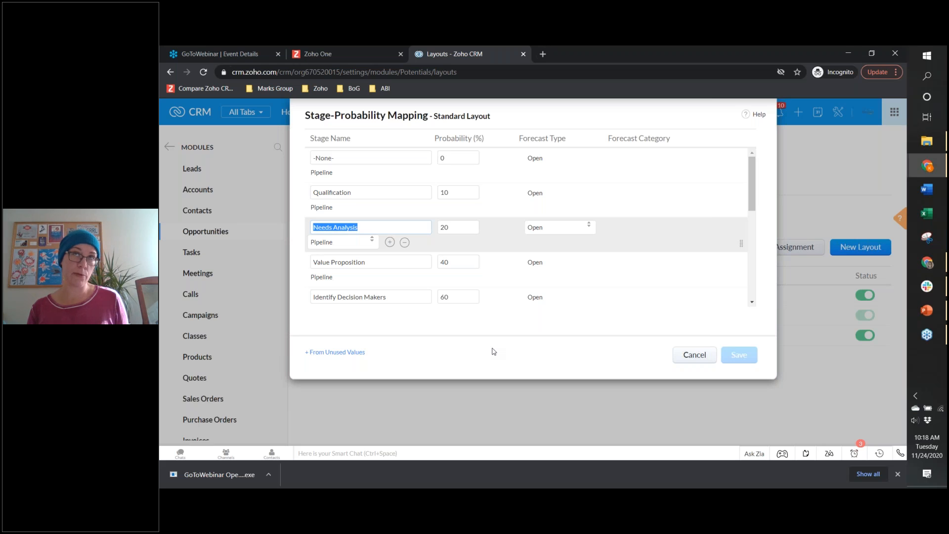
{"action": "type", "text": "Assesment"}
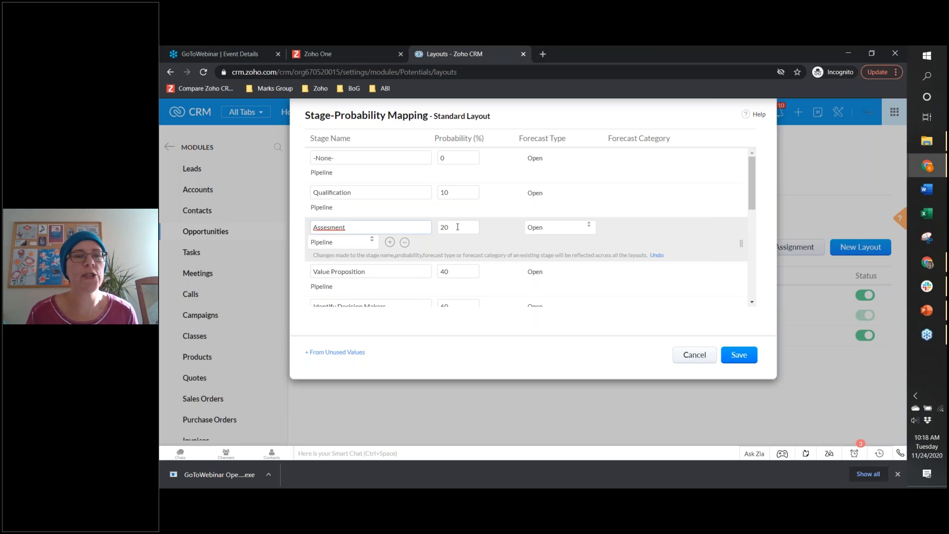
{"action": "key", "text": "BackSpace"}
{"action": "key", "text": "BackSpace"}
{"action": "key", "text": "BackSpace"}
{"action": "key", "text": "BackSpace"}
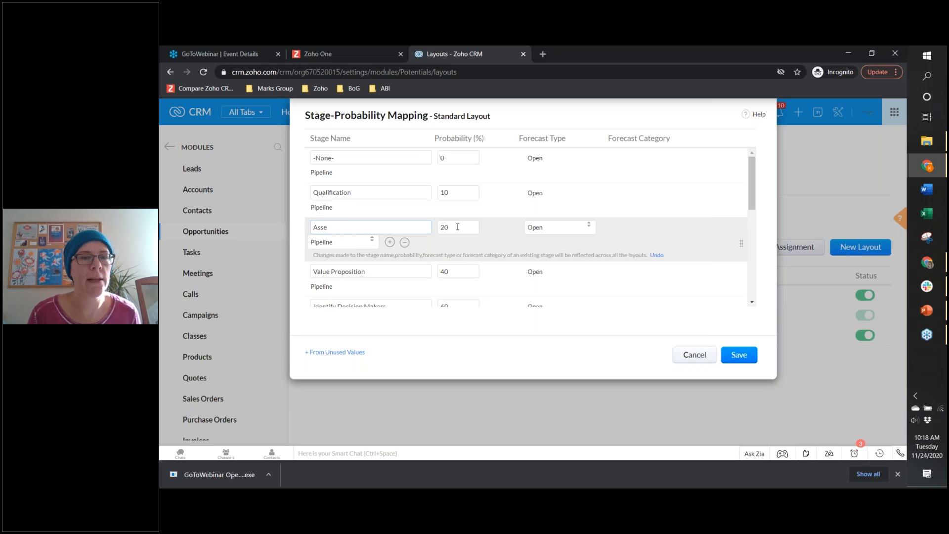
{"action": "type", "text": "ssment"}
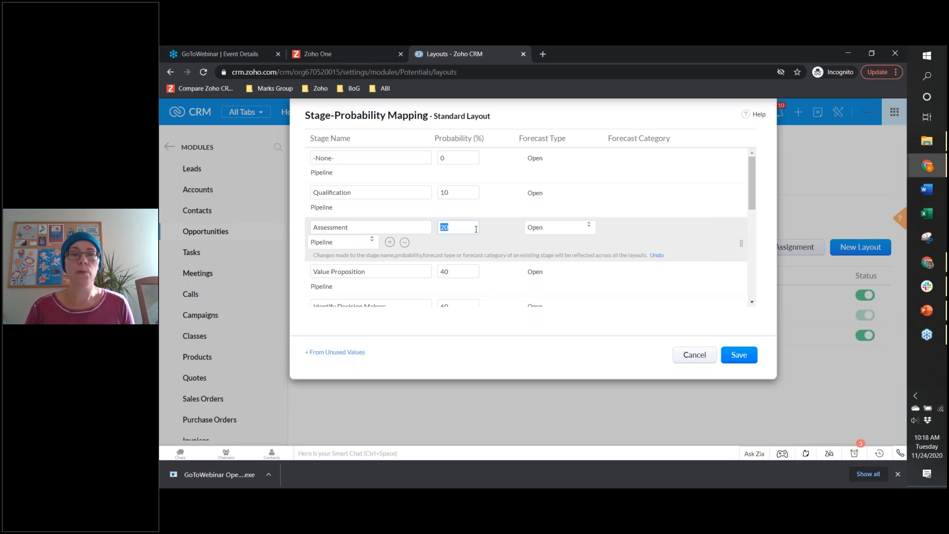
{"action": "type", "text": "30"}
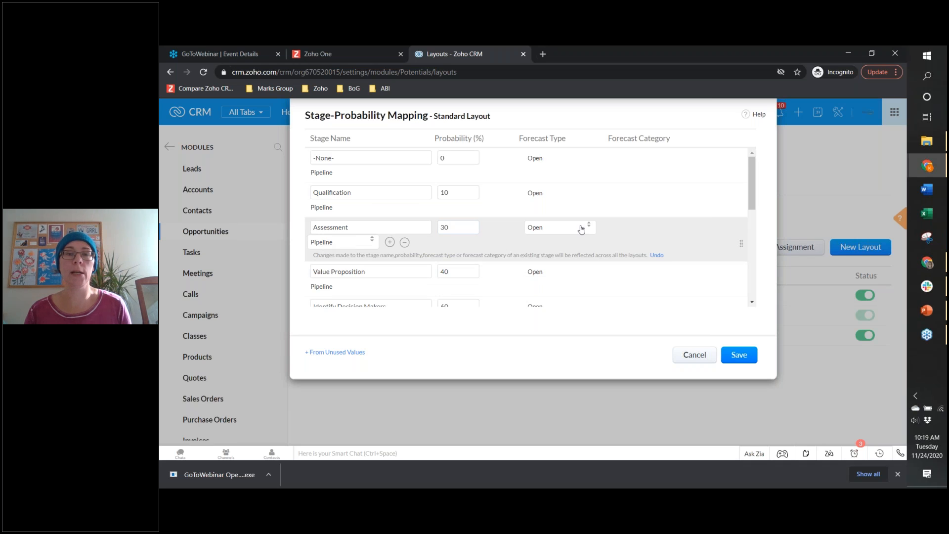
- Add a new stage named In Progress directly after the Closed Won stage
{"action": "scroll", "coordinate": [581, 229], "scroll_direction": "down", "scroll_amount": 2}
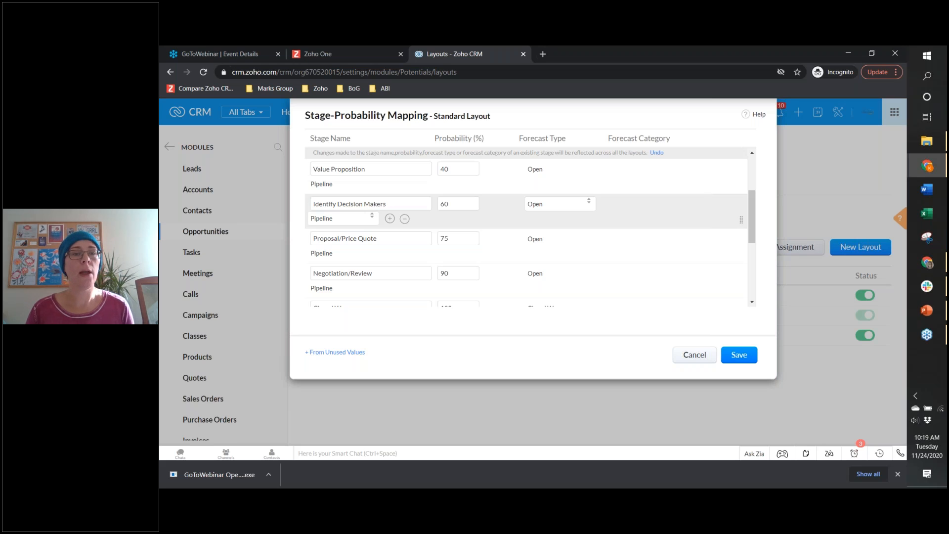
{"action": "scroll", "coordinate": [581, 227], "scroll_direction": "down", "scroll_amount": 1}
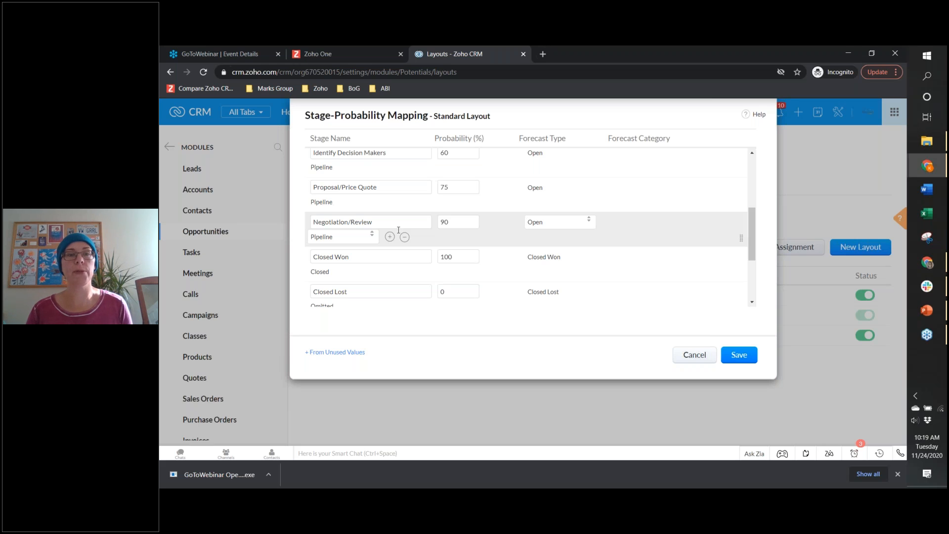
{"action": "scroll", "coordinate": [399, 230], "scroll_direction": "down", "scroll_amount": 1}
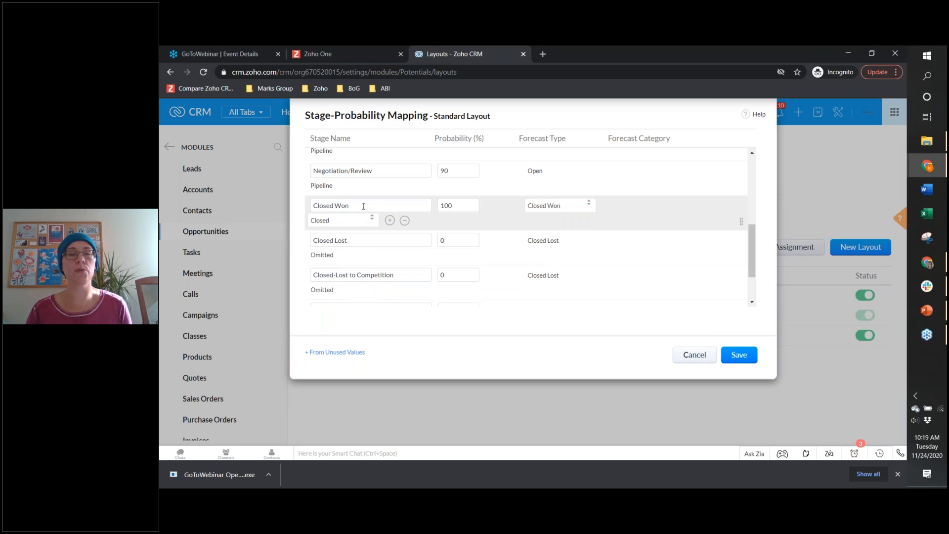
{"action": "left_click", "coordinate": [390, 220]}
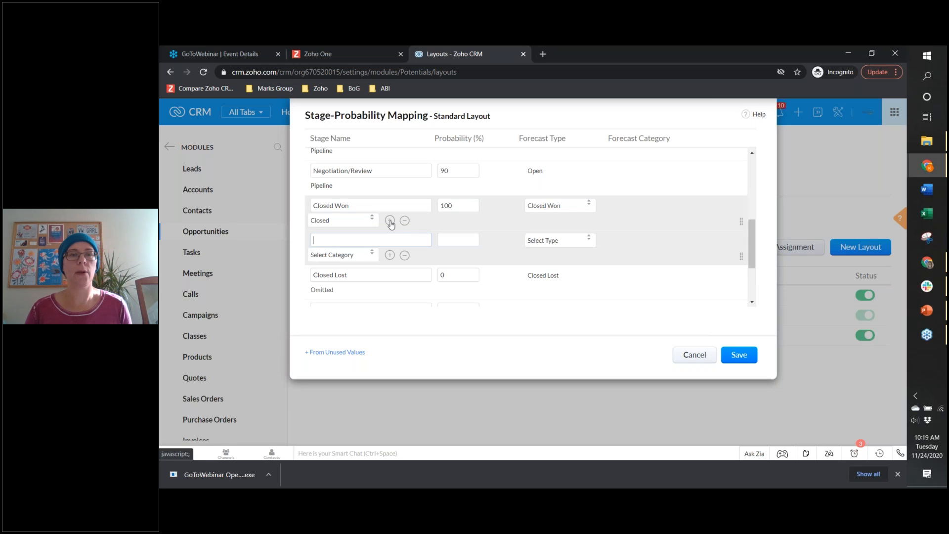
{"action": "type", "text": "Inproges"}
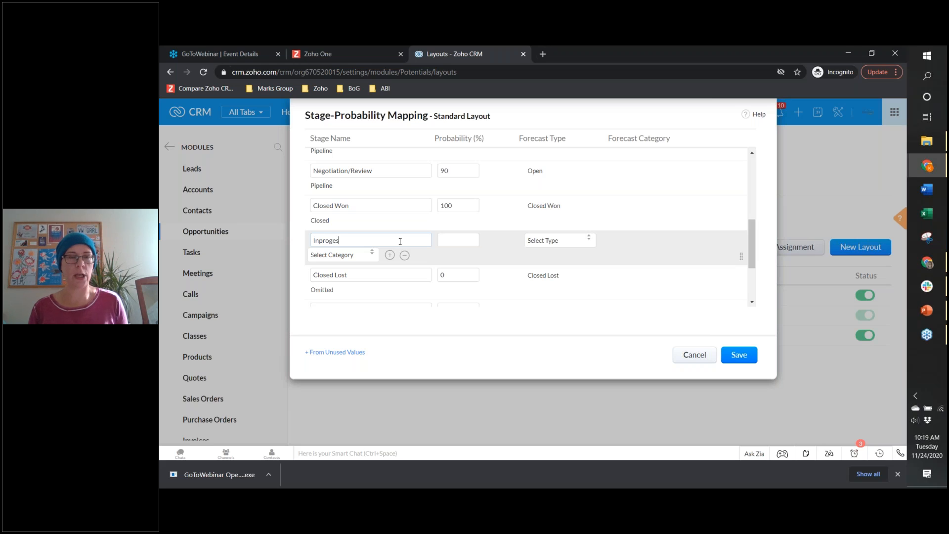
{"action": "key", "text": "BackSpace"}
{"action": "key", "text": "BackSpace"}
{"action": "key", "text": "BackSpace"}
{"action": "key", "text": "BackSpace"}
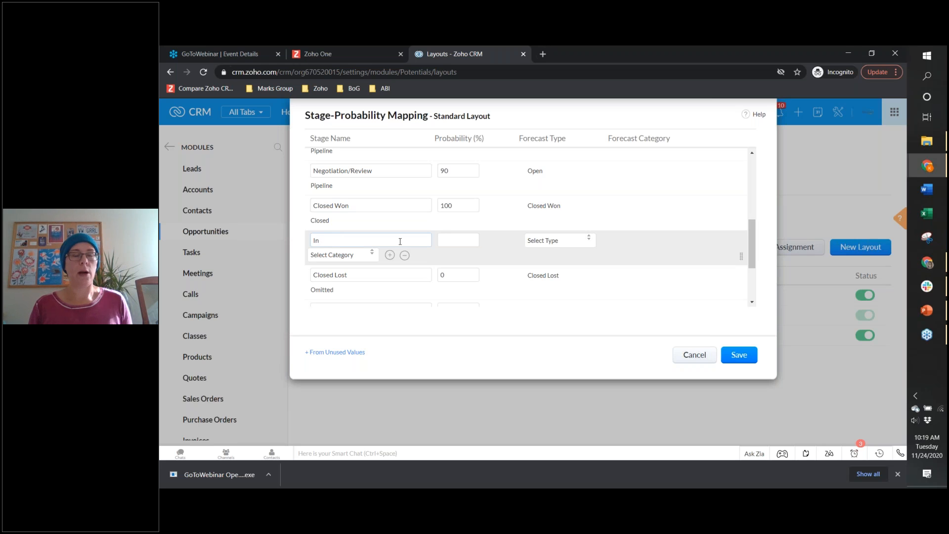
{"action": "type", "text": "Pro"}
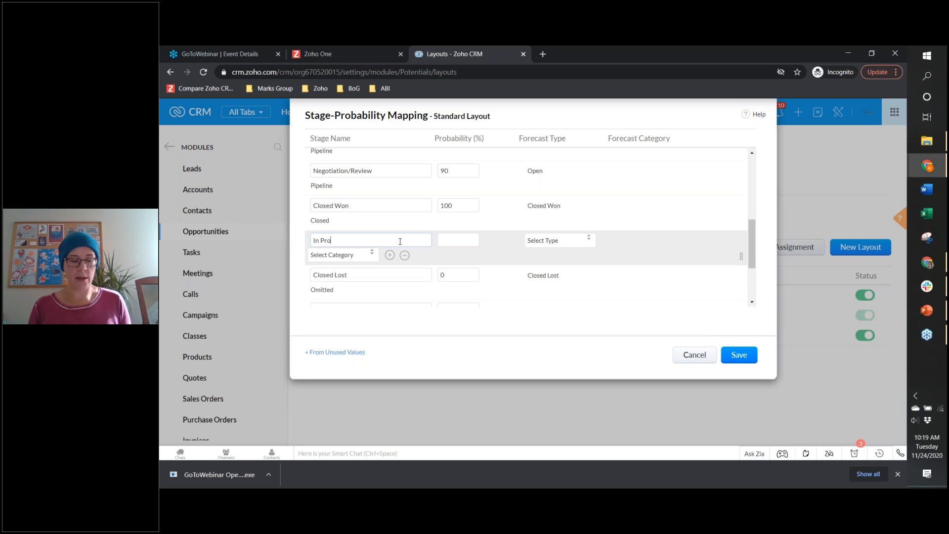
{"action": "type", "text": "gress"}
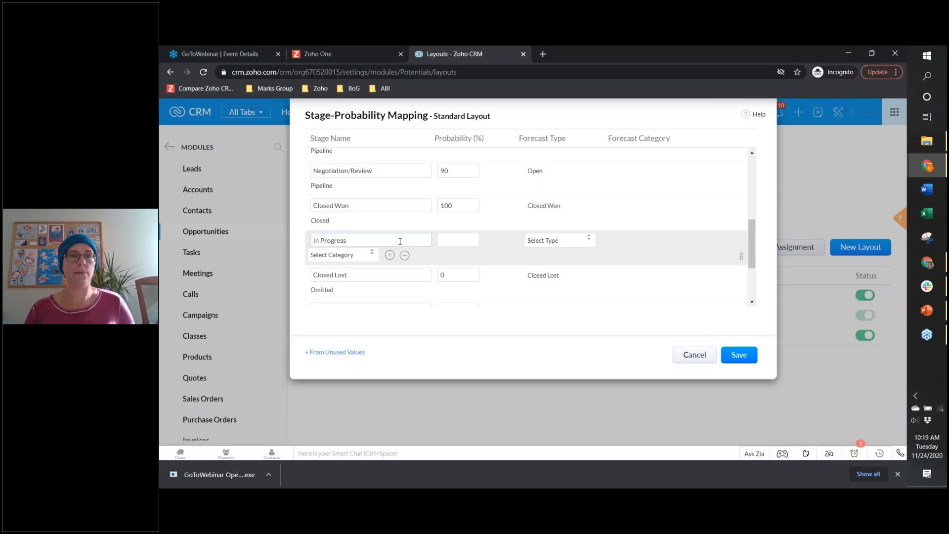
- Give In Progress the forecast category Pipeline, probability 100% and forecast type Closed Won, and save the stage-probability mapping
{"action": "left_click", "coordinate": [369, 257]}
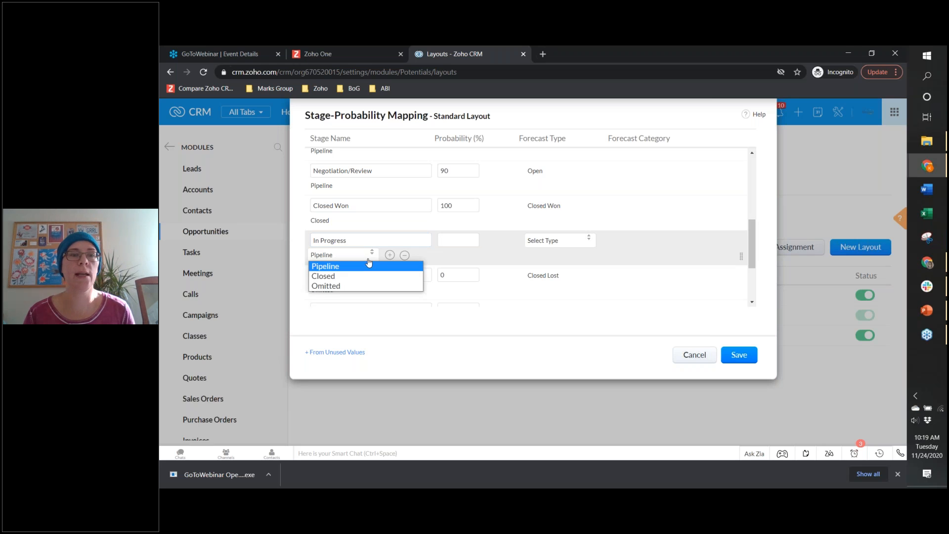
{"action": "left_click", "coordinate": [336, 267]}
{"action": "left_click", "coordinate": [470, 243]}
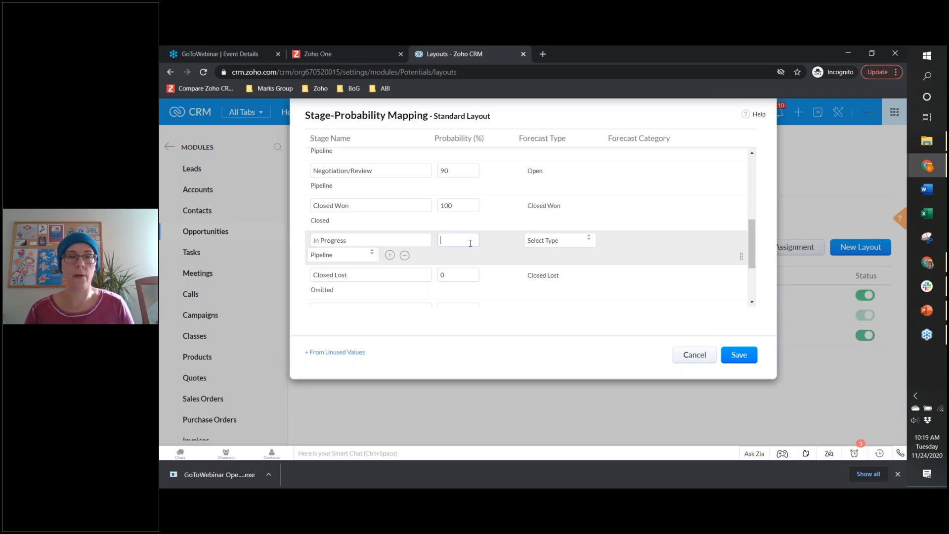
{"action": "type", "text": "100"}
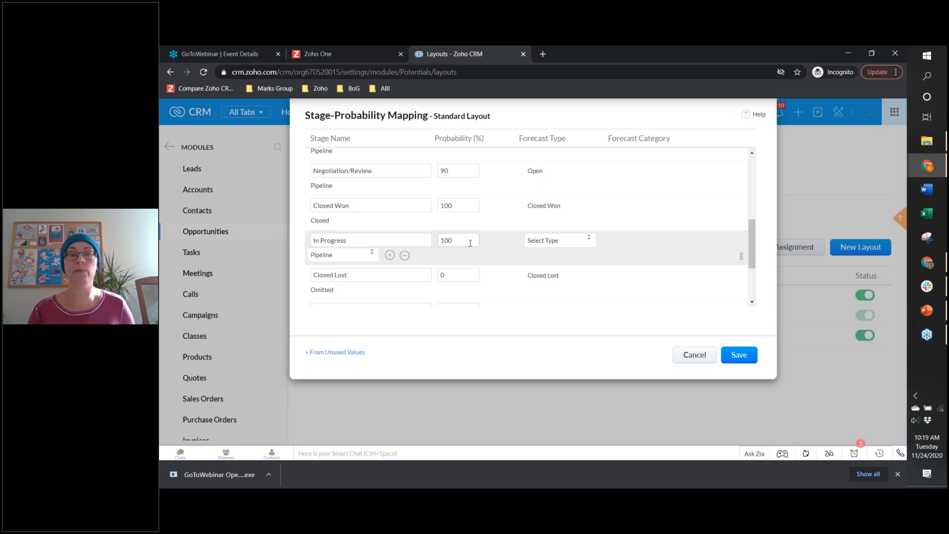
{"action": "left_click", "coordinate": [577, 243]}
{"action": "left_click", "coordinate": [570, 262]}
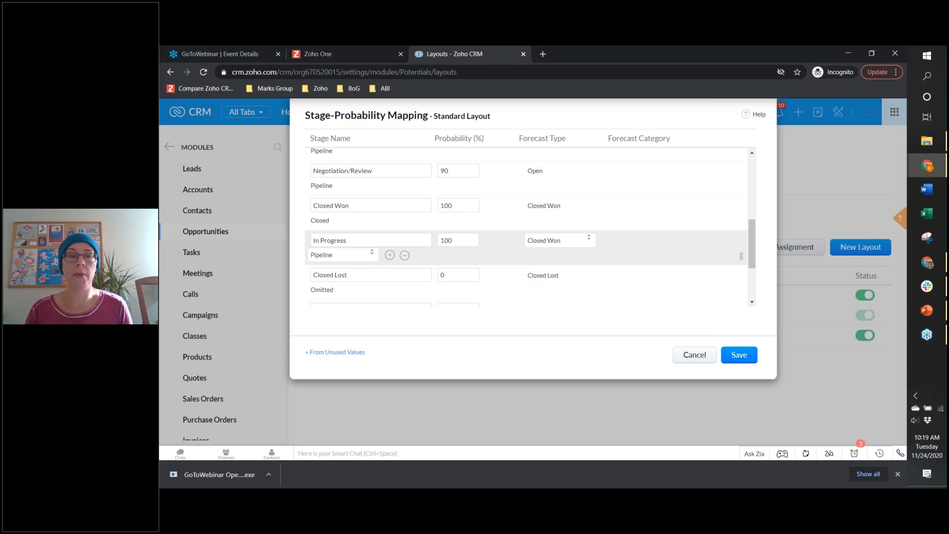
{"action": "left_click", "coordinate": [745, 357]}
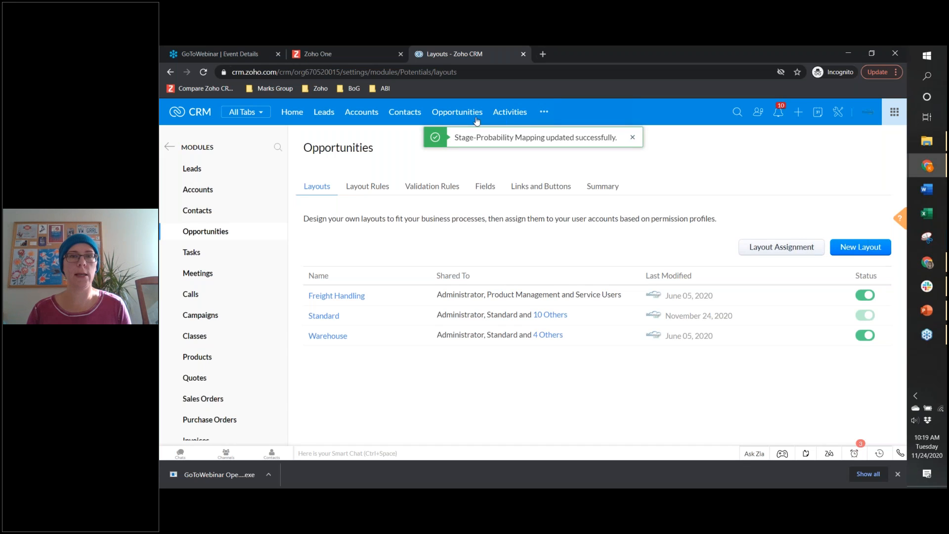
- Start a new record in the Opportunities module with amount $100 and the name Test Opportunity
{"action": "left_click", "coordinate": [459, 117]}
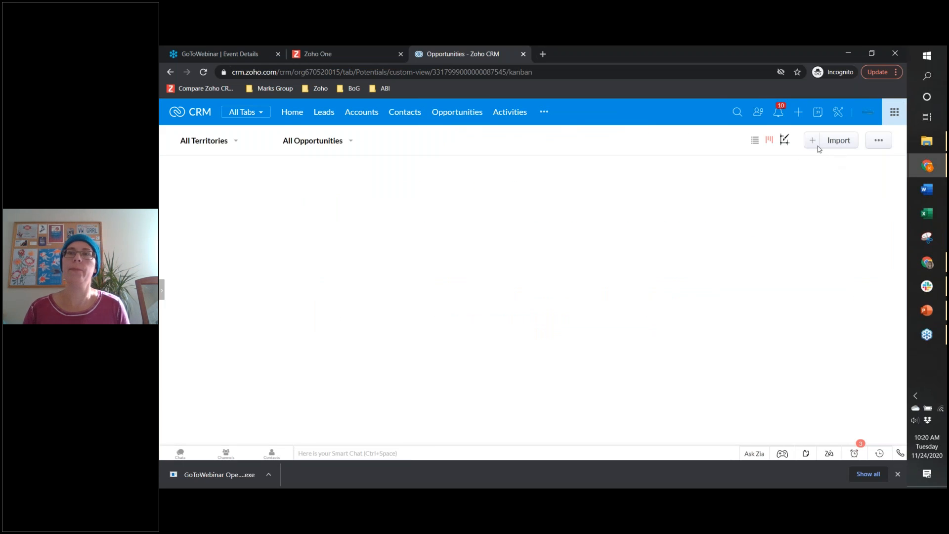
{"action": "left_click", "coordinate": [812, 142]}
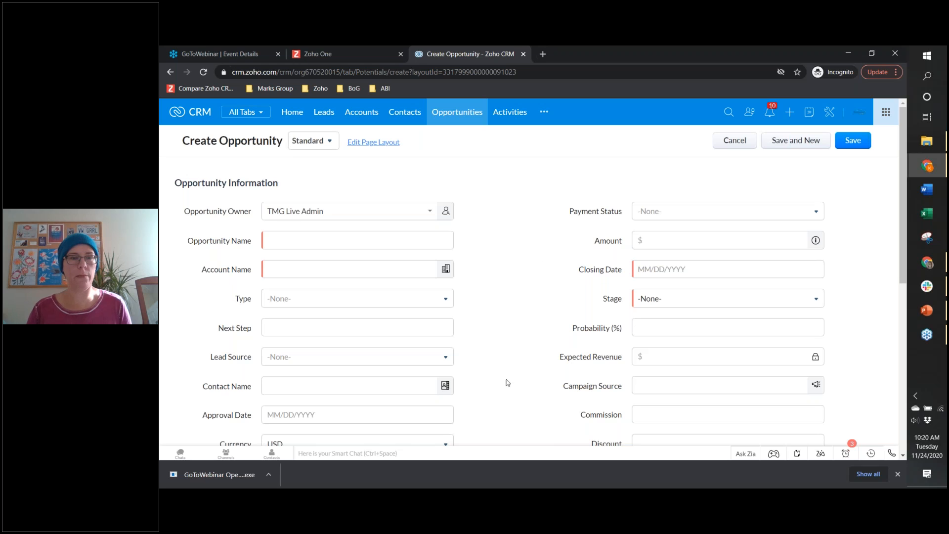
{"action": "left_click", "coordinate": [689, 242]}
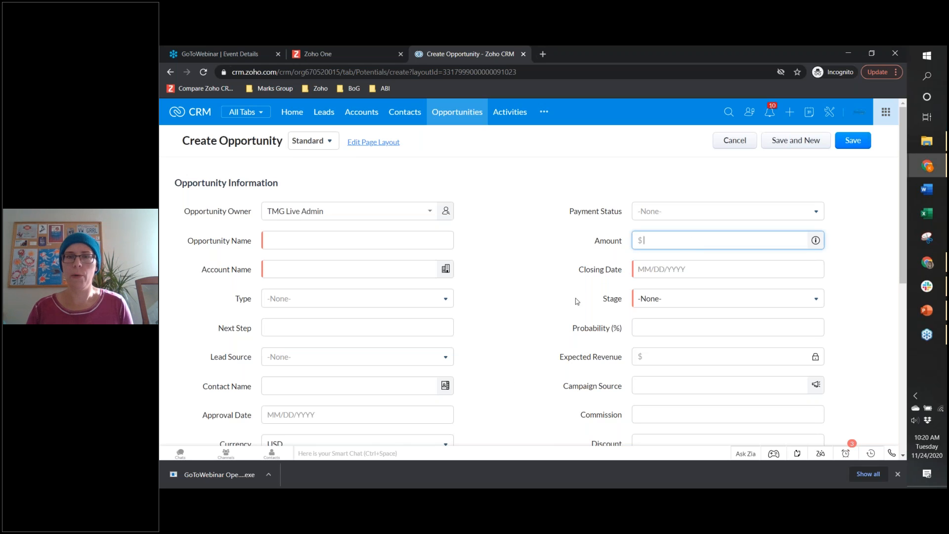
{"action": "type", "text": "100"}
{"action": "left_click", "coordinate": [299, 241]}
{"action": "type", "text": "Test "}
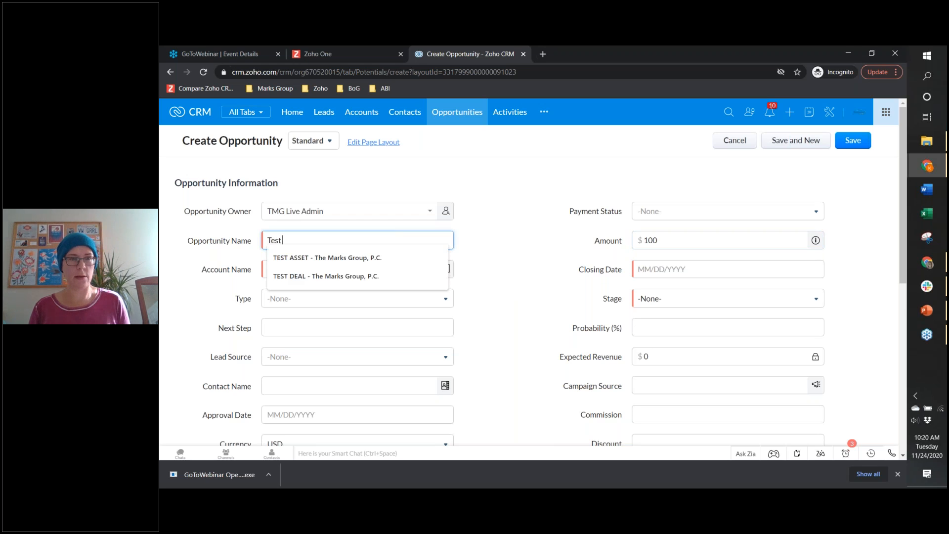
{"action": "type", "text": "Opportunity"}
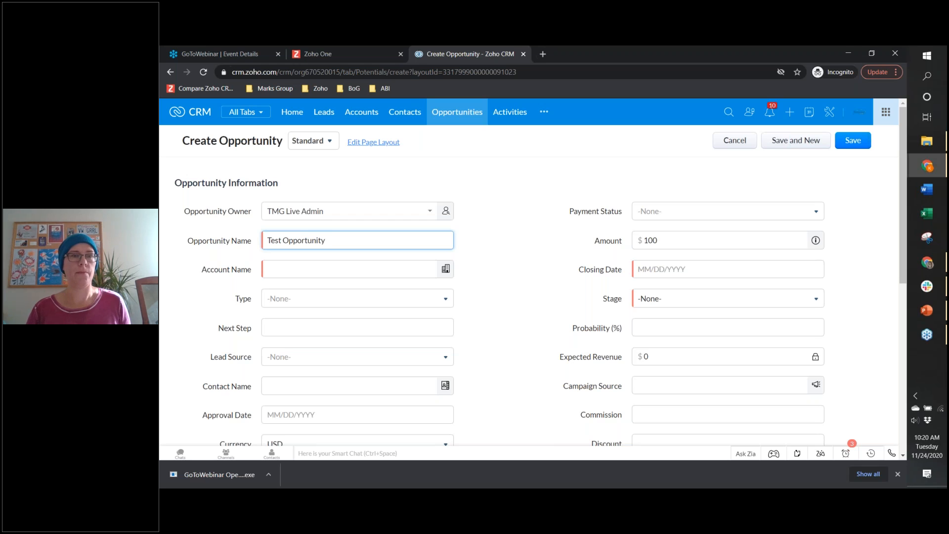
- Set the opportunity's account to Barks-A-Lot Clothing Co and its closing date to 11/27/2020
{"action": "left_click", "coordinate": [325, 271]}
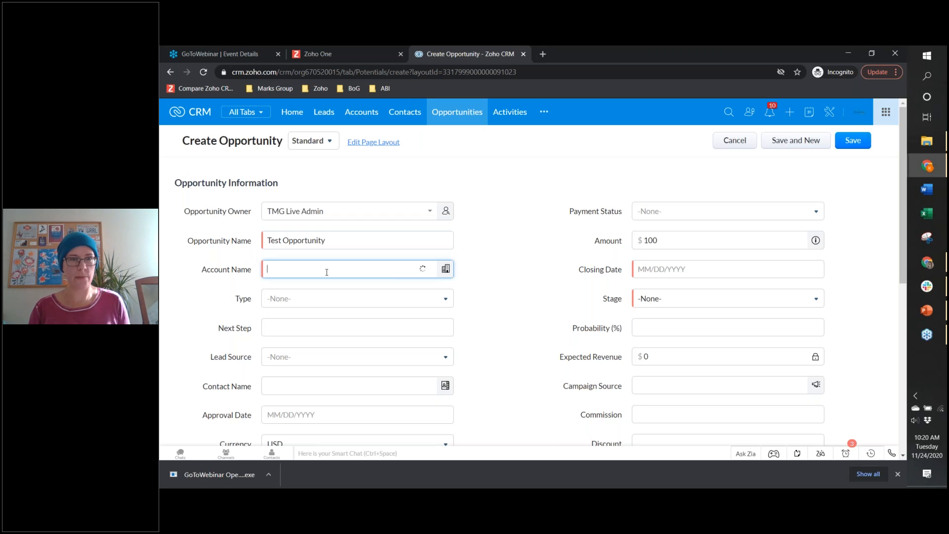
{"action": "type", "text": "bark"}
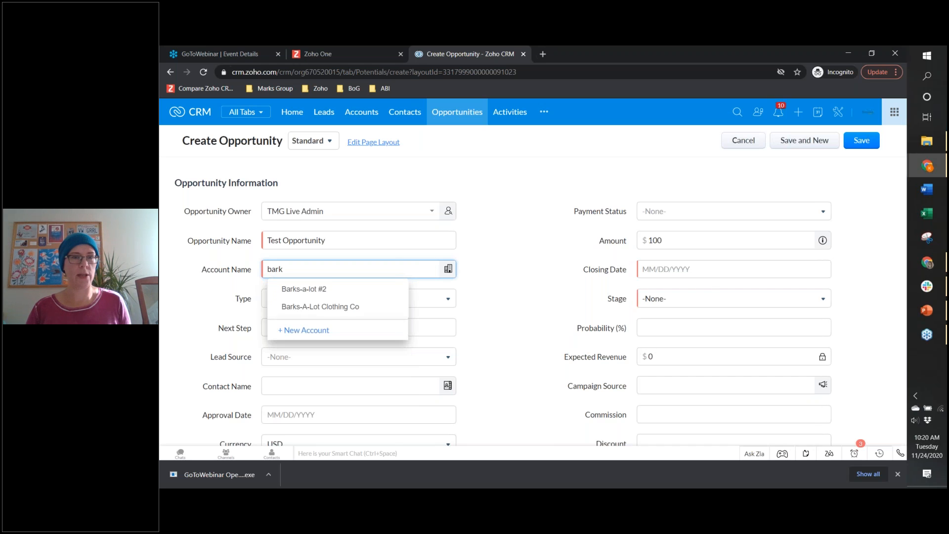
{"action": "left_click", "coordinate": [328, 307]}
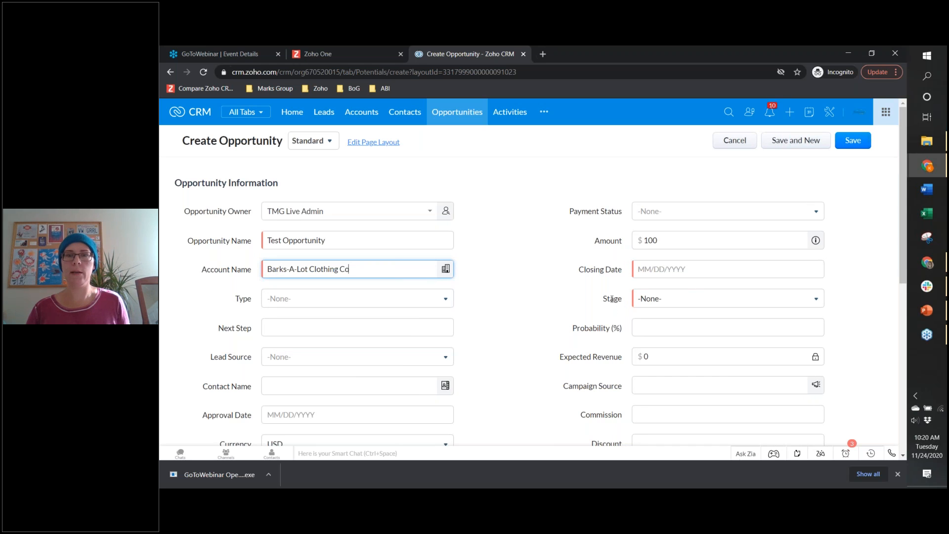
{"action": "left_click", "coordinate": [692, 268]}
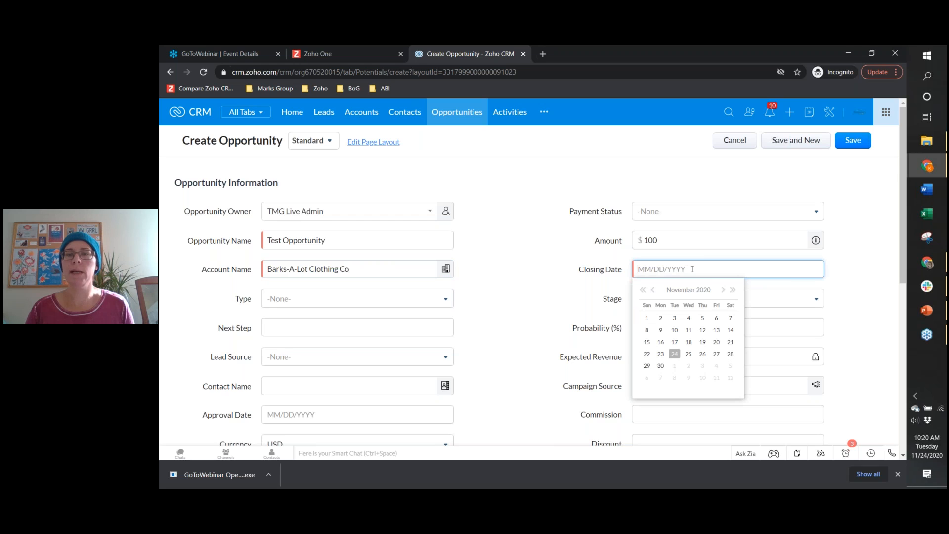
{"action": "left_click", "coordinate": [716, 354]}
- Set the opportunity's stage to Qualification, check its probability and expected revenue, and save the record
{"action": "left_click", "coordinate": [708, 303]}
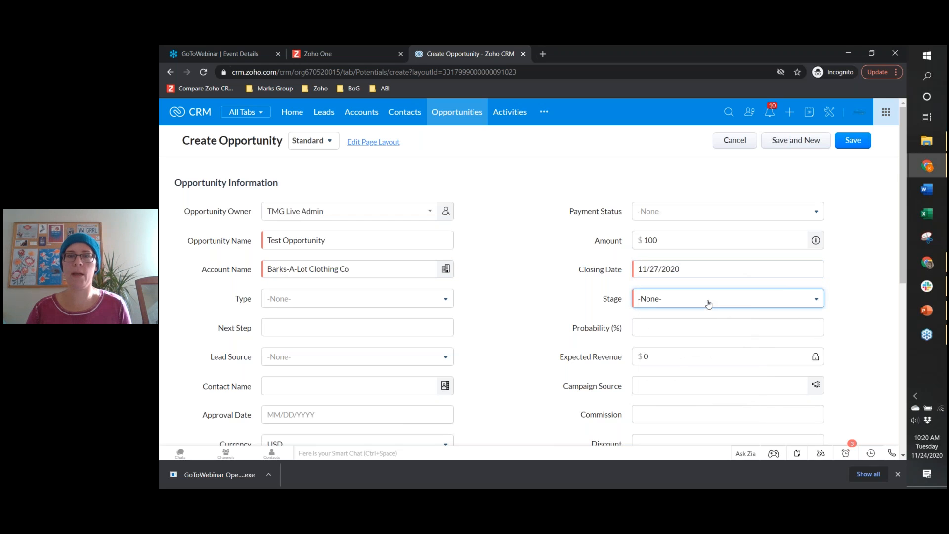
{"action": "left_click", "coordinate": [712, 347]}
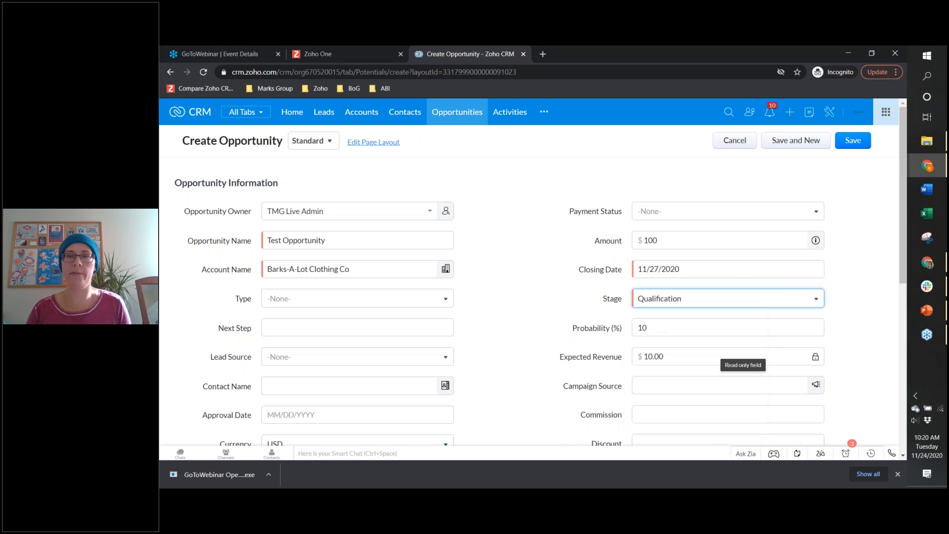
{"action": "scroll", "coordinate": [535, 276], "scroll_direction": "down", "scroll_amount": 1}
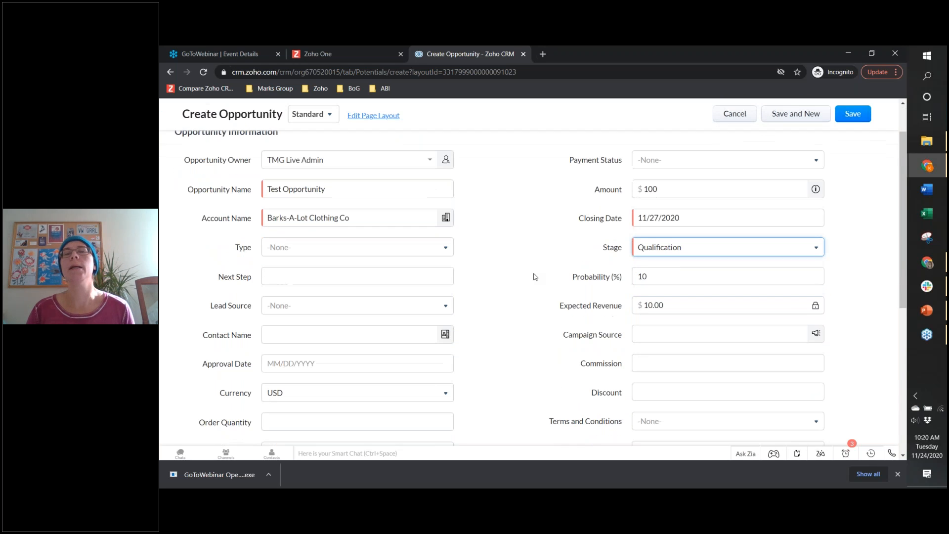
{"action": "mouse_move", "coordinate": [820, 308]}
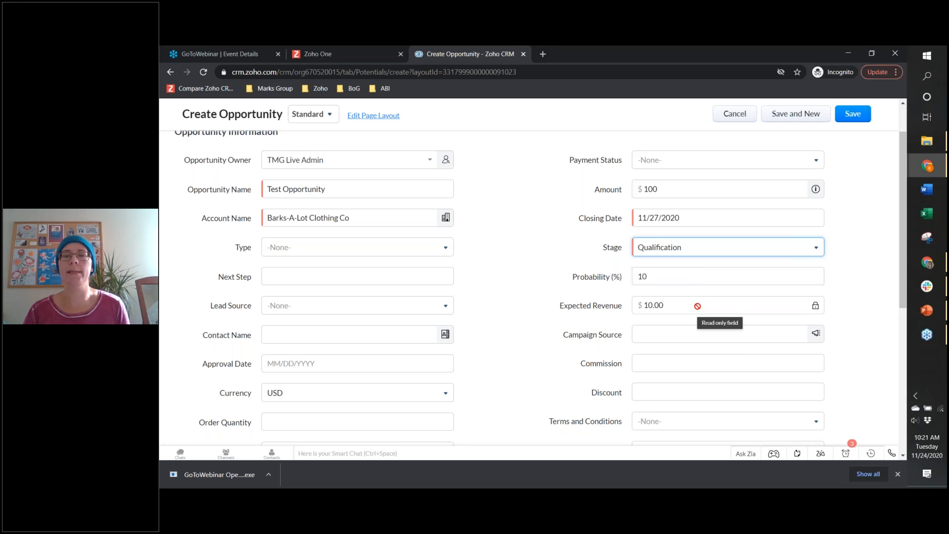
{"action": "left_click", "coordinate": [852, 118]}
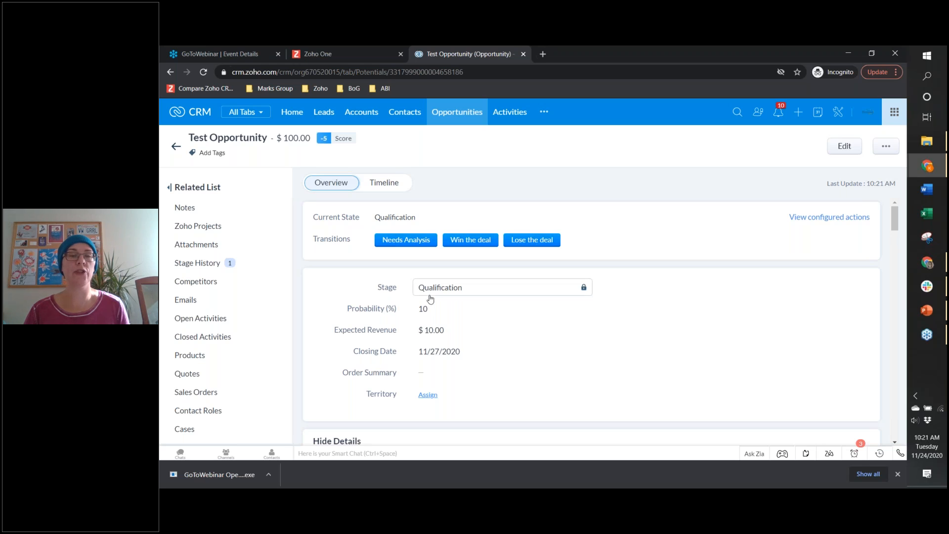
{"action": "left_click", "coordinate": [404, 242]}
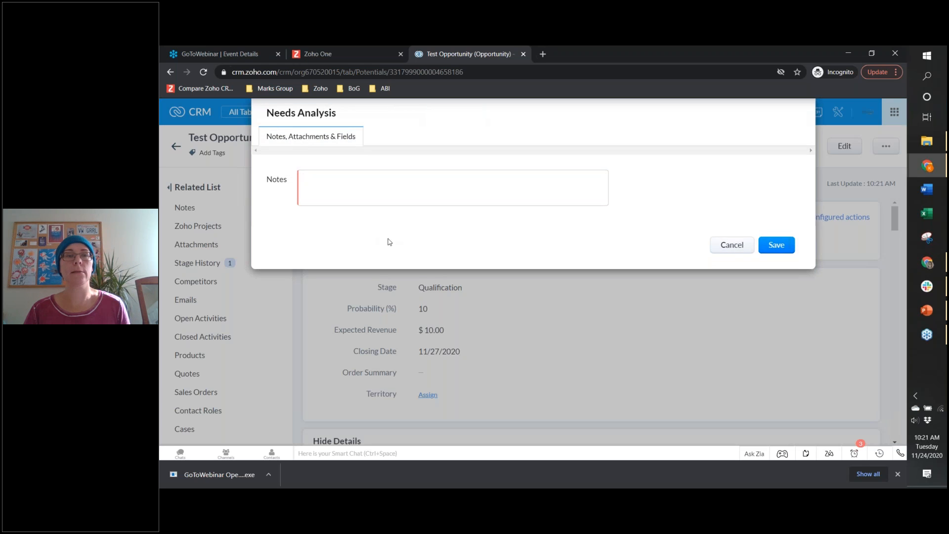
{"action": "left_click", "coordinate": [776, 249]}
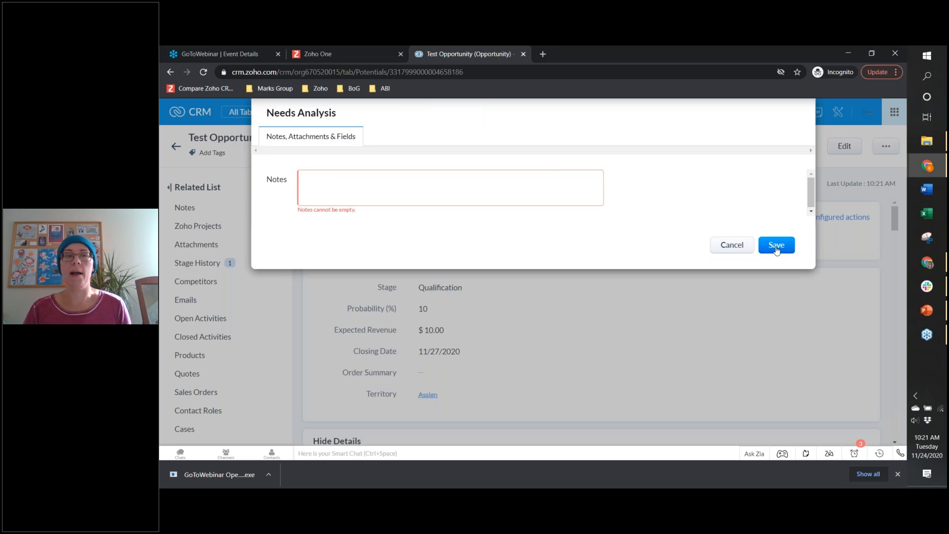
{"action": "left_click", "coordinate": [733, 245]}
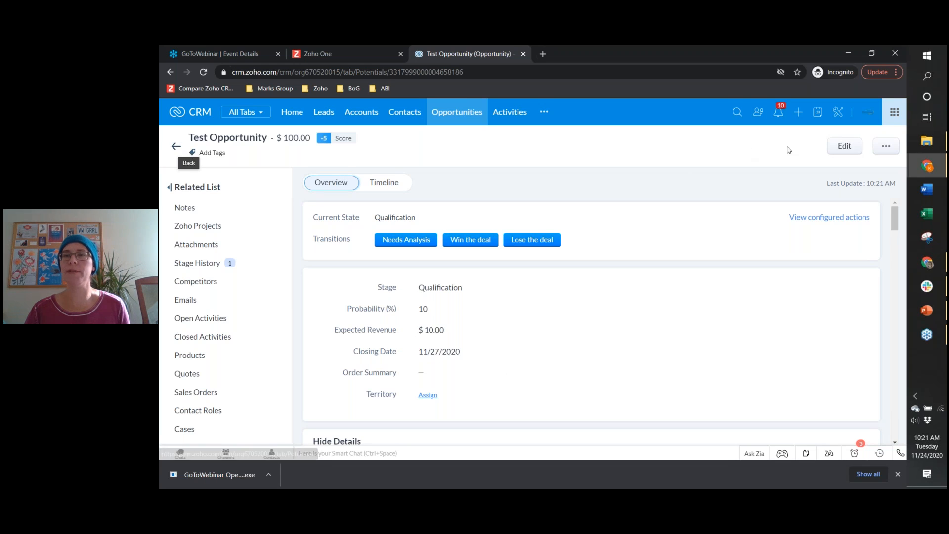
- Open Test Opportunity for editing, check whether its Probability and Expected Revenue fields can be edited, and leave without saving
{"action": "left_click", "coordinate": [845, 147]}
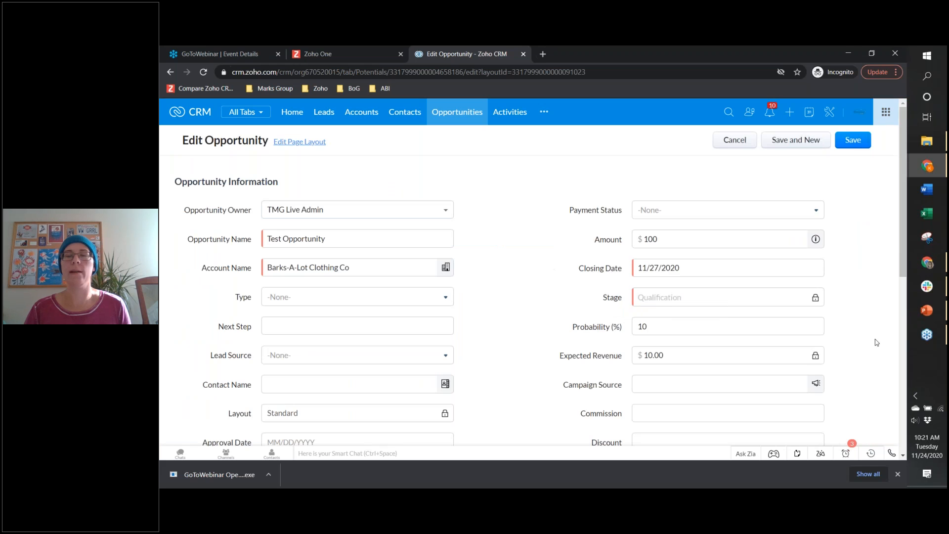
{"action": "left_click", "coordinate": [697, 325]}
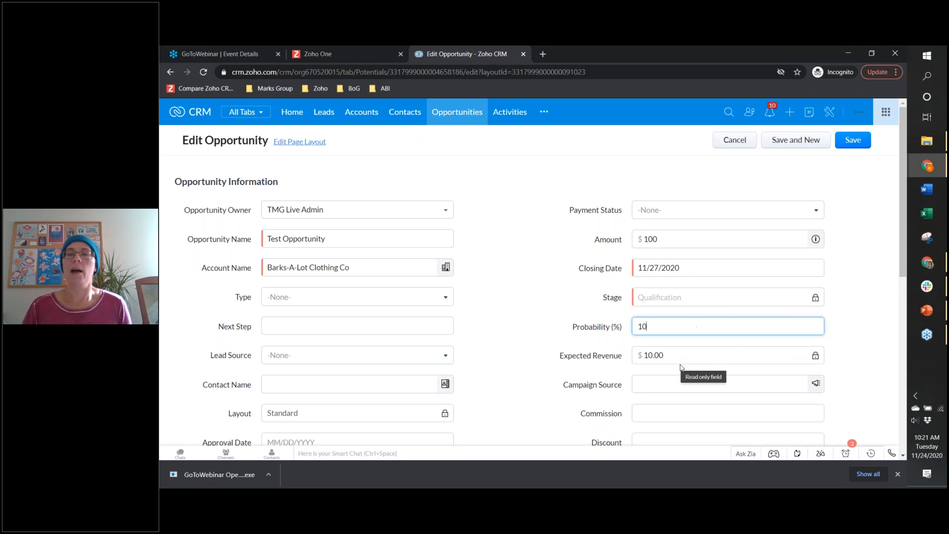
{"action": "left_click", "coordinate": [680, 355]}
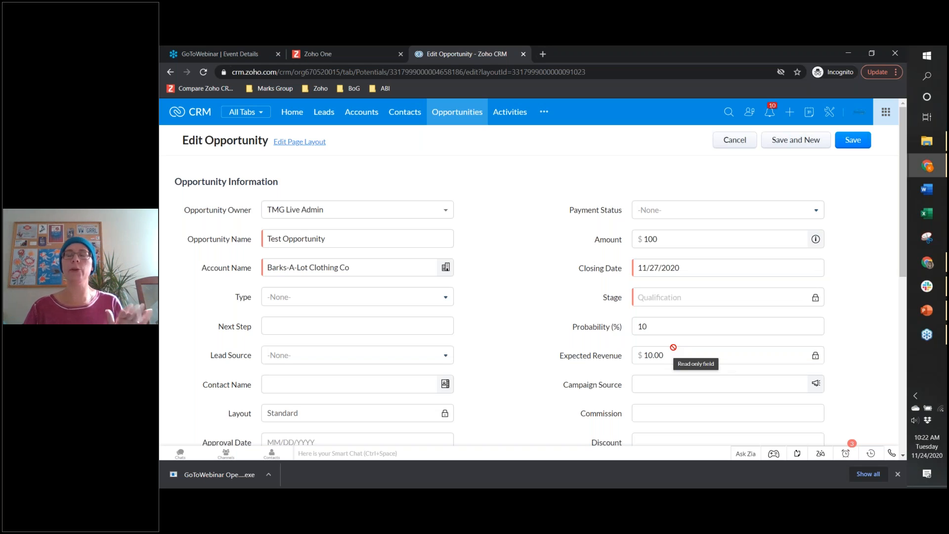
{"action": "left_click", "coordinate": [733, 141]}
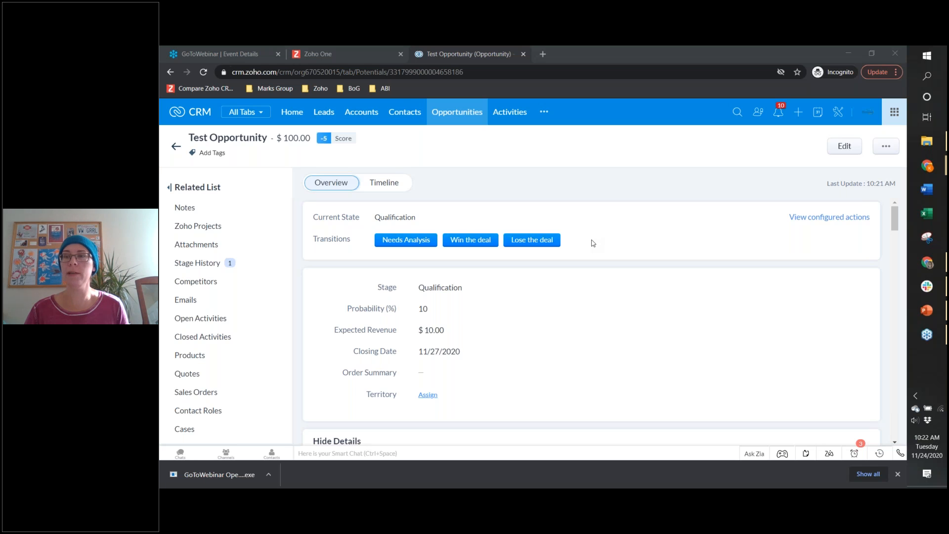
- Switch to the webinar presentation in PowerPoint and show the "Questions?" slide
{"action": "left_click", "coordinate": [927, 310]}
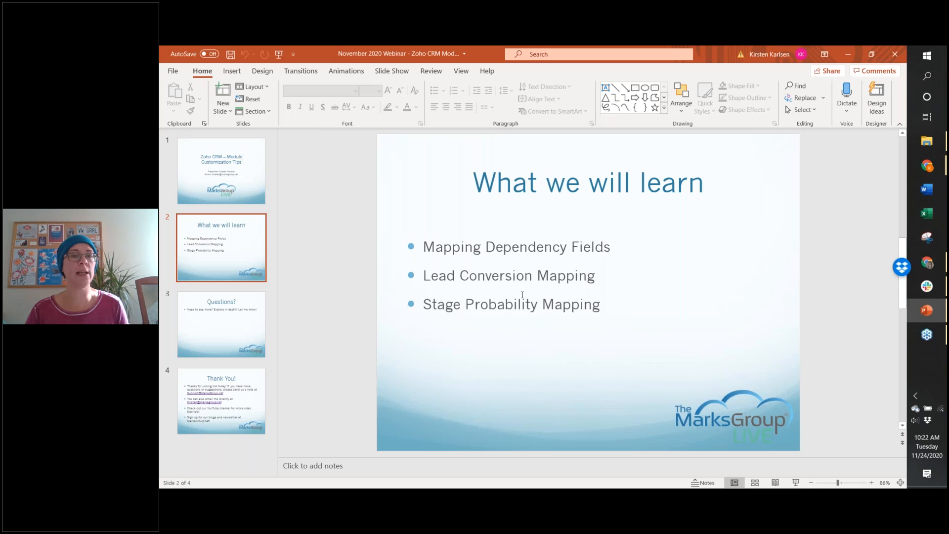
{"action": "key", "text": "Page_Down"}
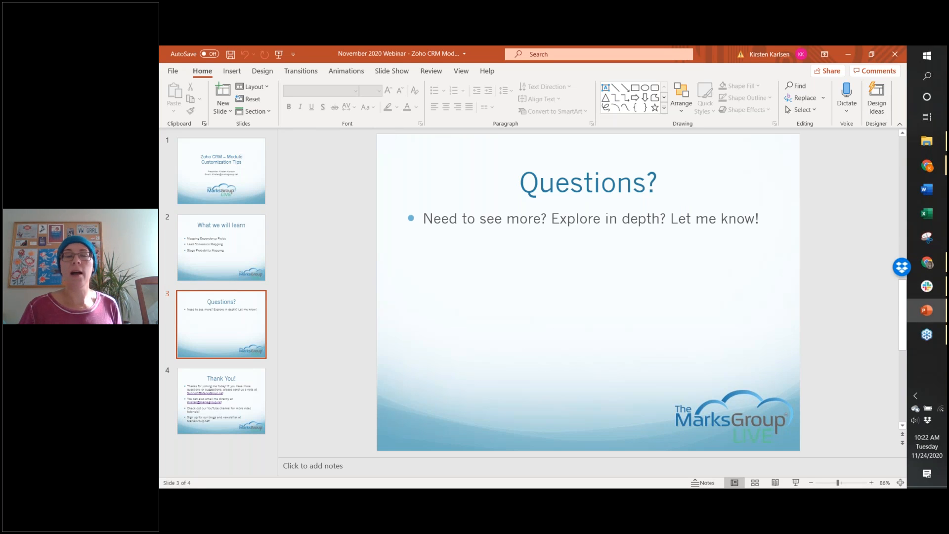